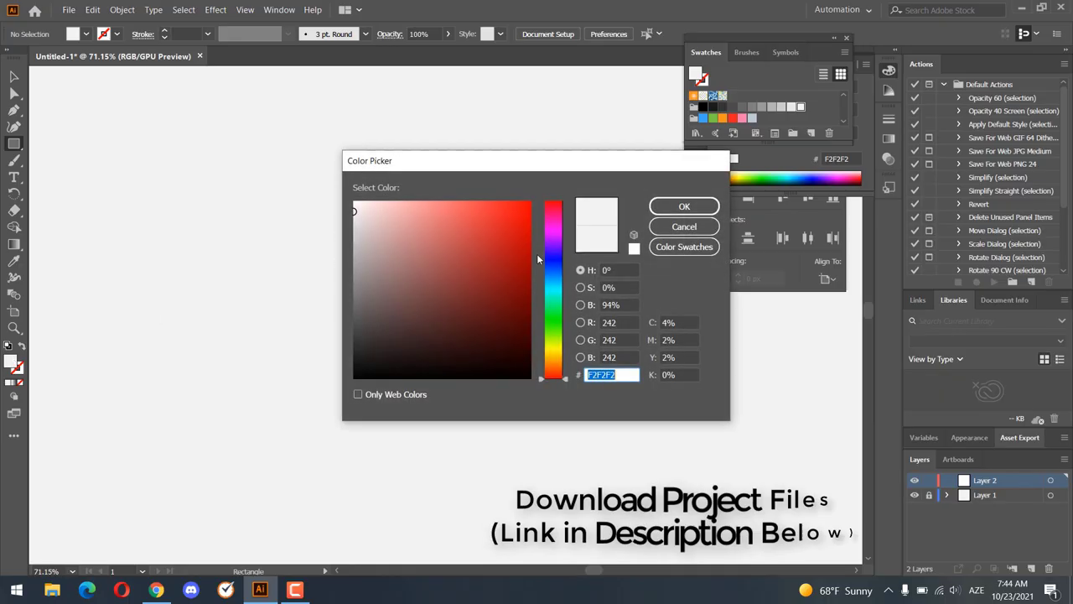
- Set the fill to muted purple #68597C and draw a tall narrow rectangle for the neck
left_click(553, 247)
left_click_drag(424, 256, 403, 291)
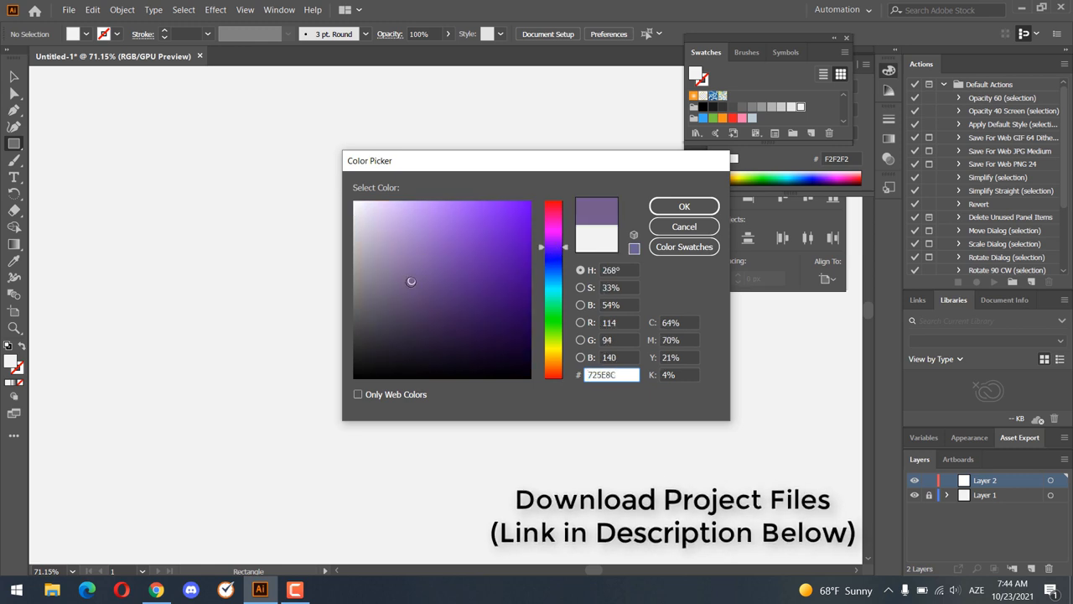
left_click(684, 206)
left_click_drag(384, 137, 436, 322)
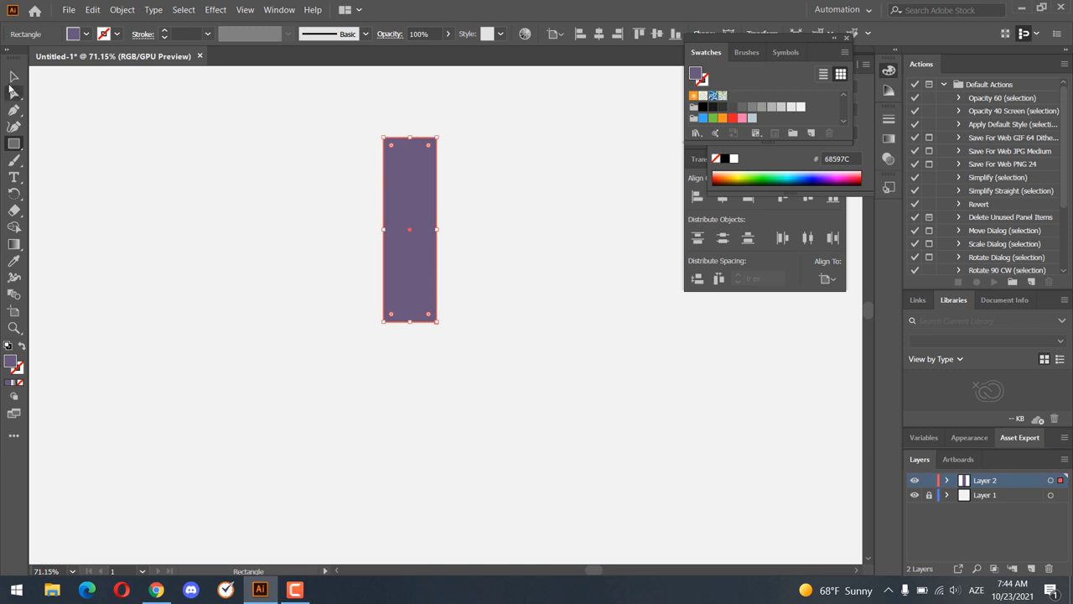
scroll(443, 109, "down", 1)
- Draw a flat ellipse below the neck as the bottle's rounded base
left_click(14, 143)
left_click(52, 163)
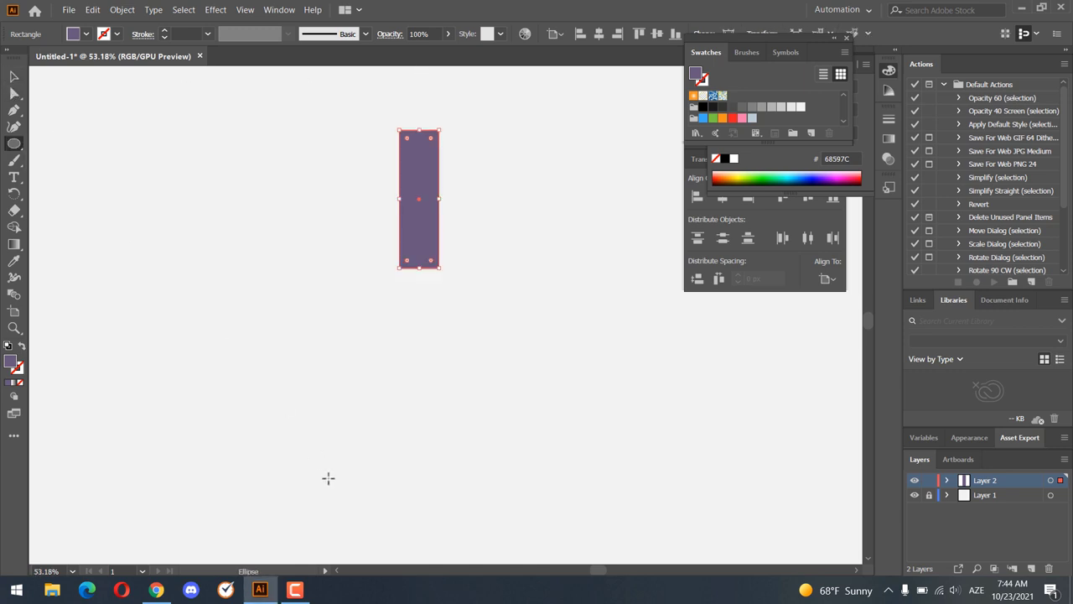
left_click_drag(334, 490, 501, 535)
key("ctrl+minus")
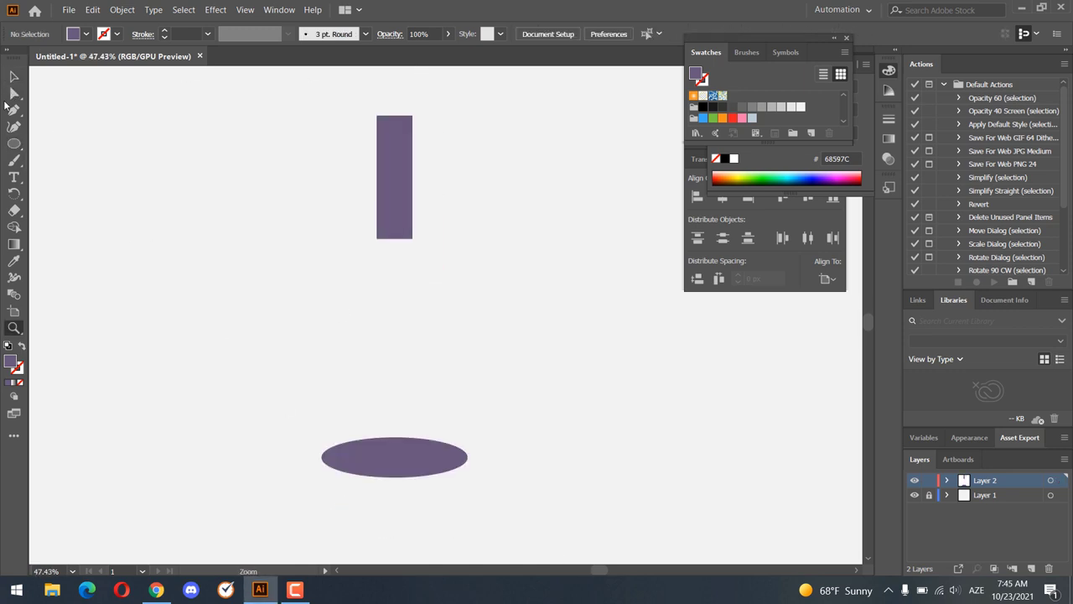
- Draw the wide body rectangle from the ellipse up to the neck
left_click(14, 143)
left_click(52, 145)
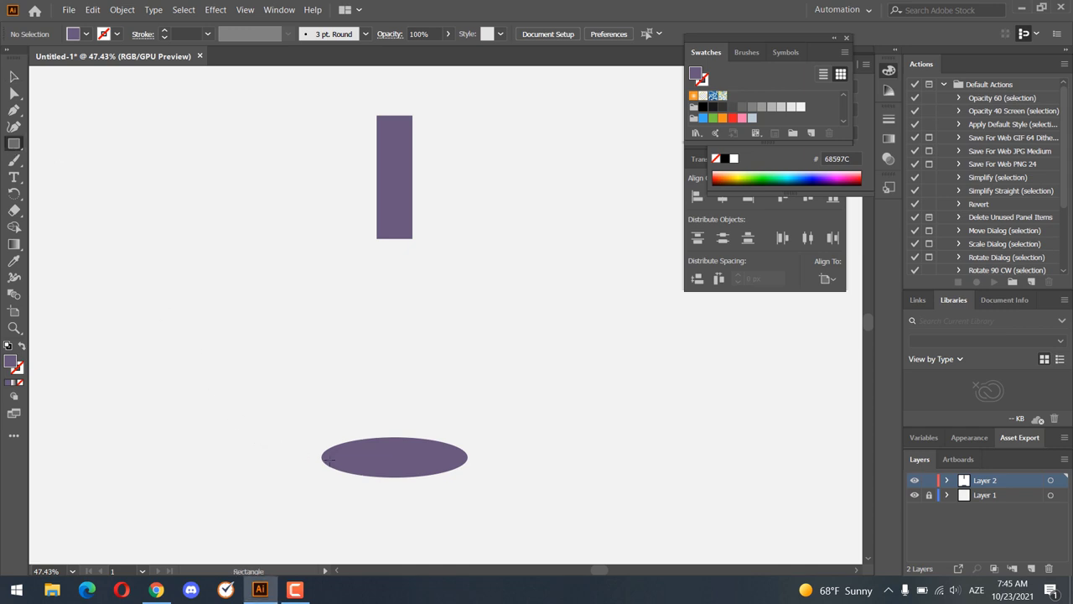
left_click_drag(322, 472, 467, 192)
key("z")
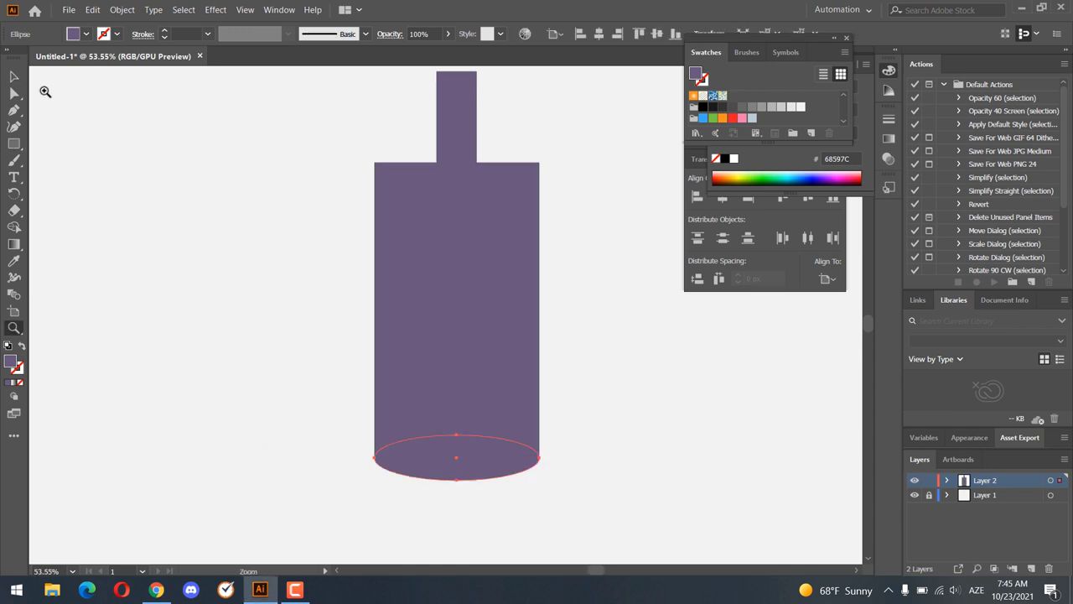
left_click(411, 192)
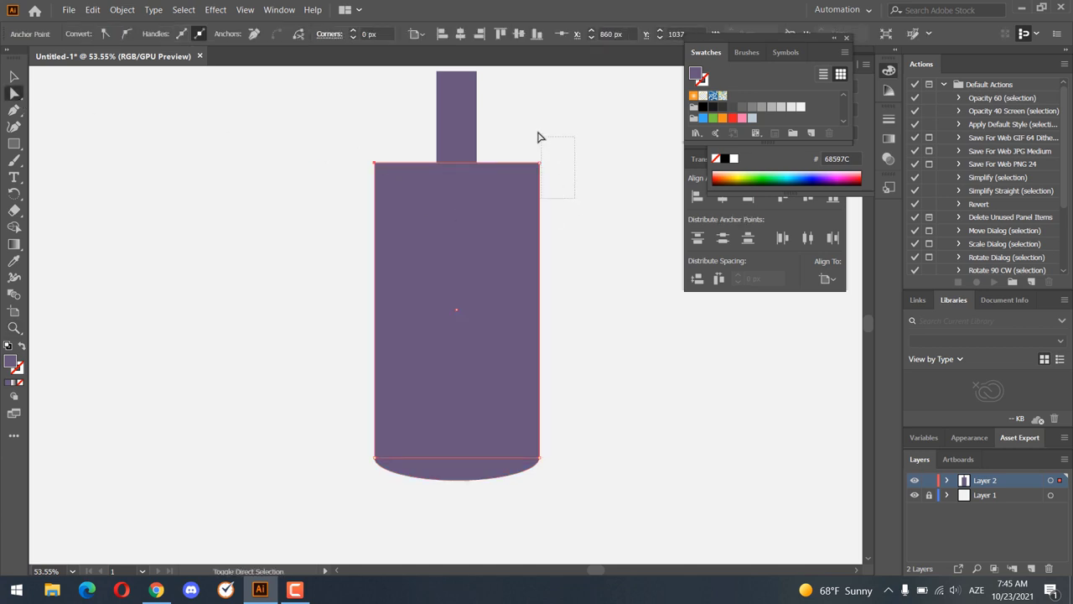
- Round the body's top corners into shoulders and align the body shapes
mouse_move(530, 166)
left_mouse_down()
mouse_move(543, 357)
mouse_move(445, 194)
left_mouse_up()
left_click(579, 299)
key("z")
left_click(469, 352)
left_click(726, 207)
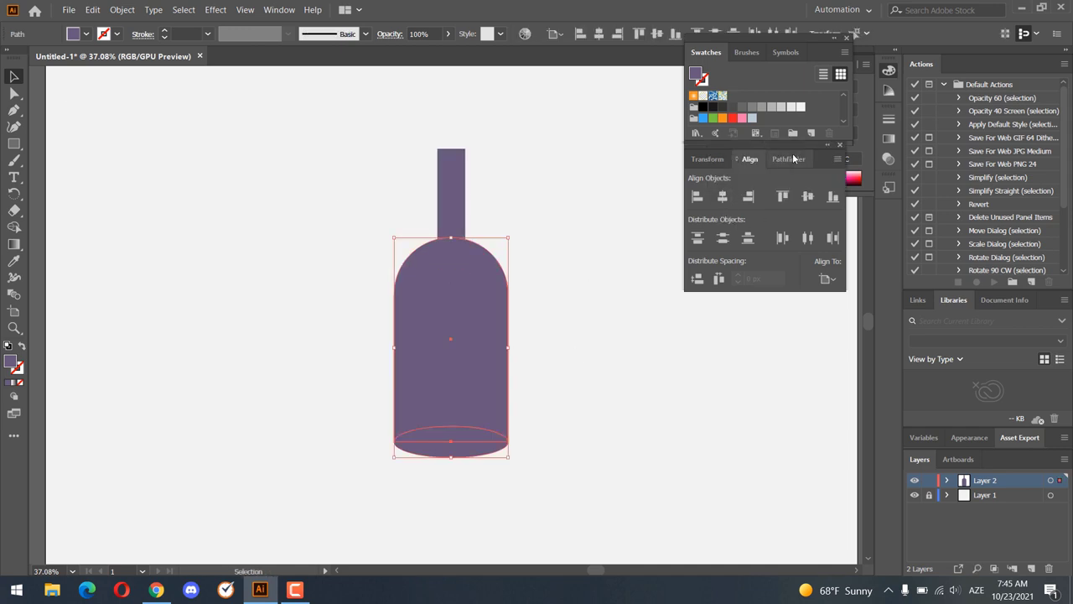
left_click(792, 158)
left_click(697, 196)
left_click(628, 273)
- Unite the neck and body into one bottle silhouette with Pathfinder
key("z")
left_click_drag(455, 214, 553, 317)
left_click(493, 328)
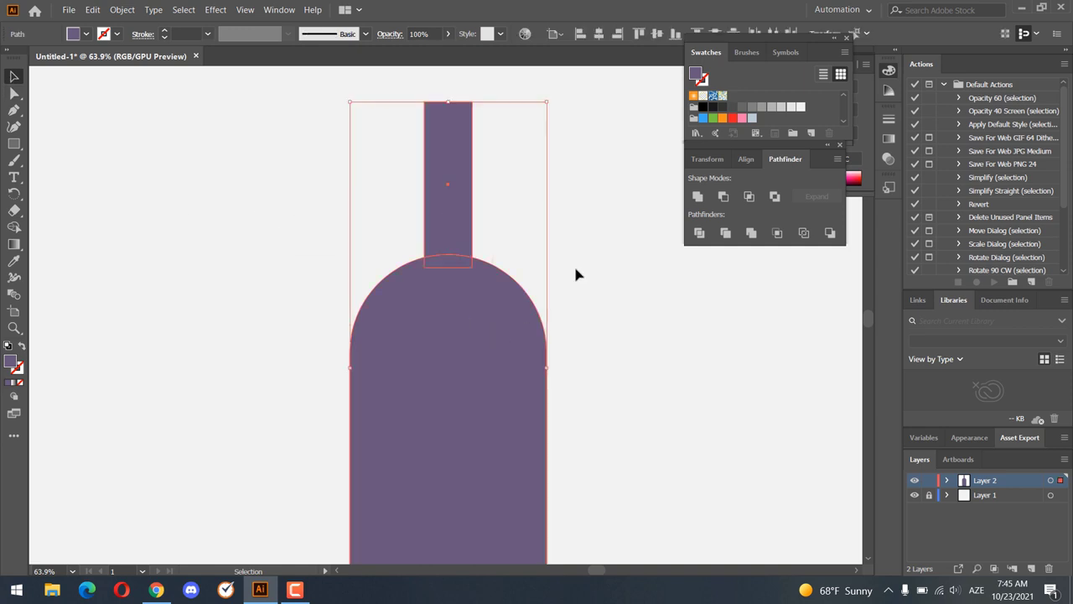
left_click(697, 197)
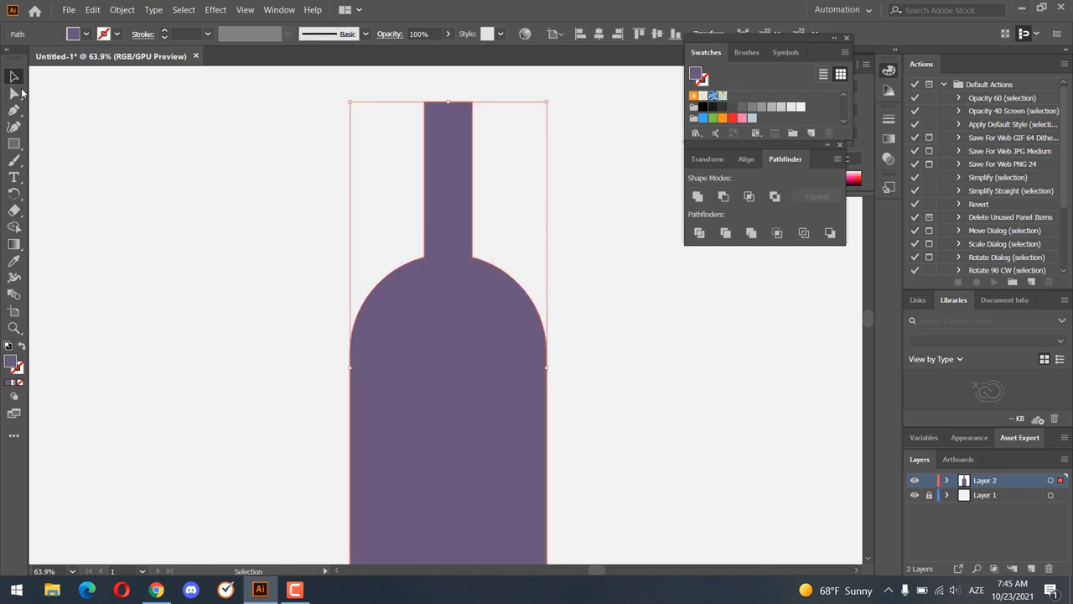
left_click(16, 92)
left_click_drag(530, 283, 493, 255)
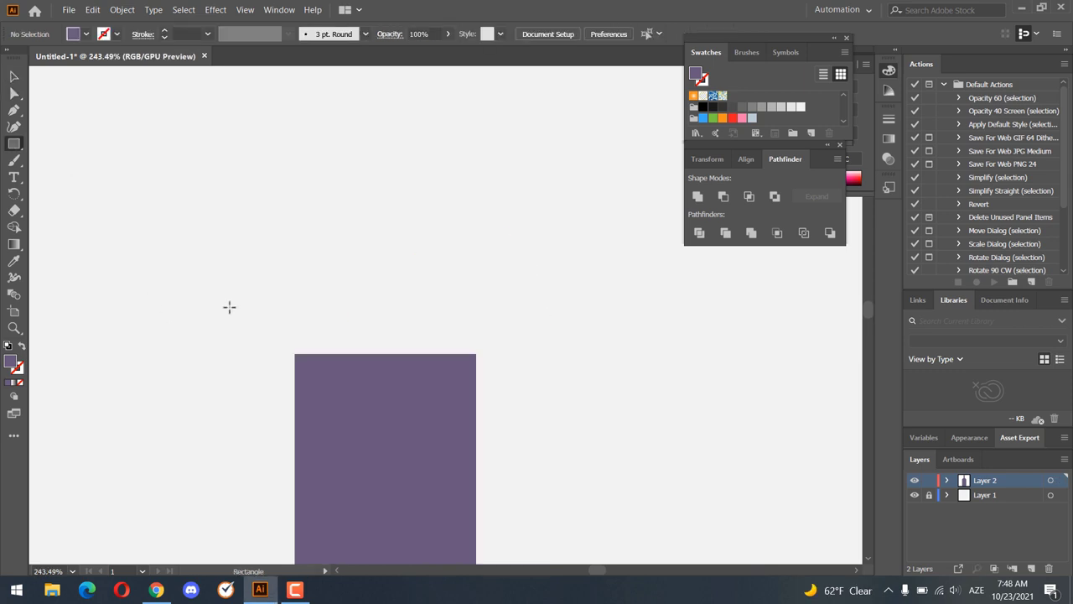
- Draw a wide lip rectangle on the neck top, centred over the neck
left_click_drag(262, 353, 511, 292)
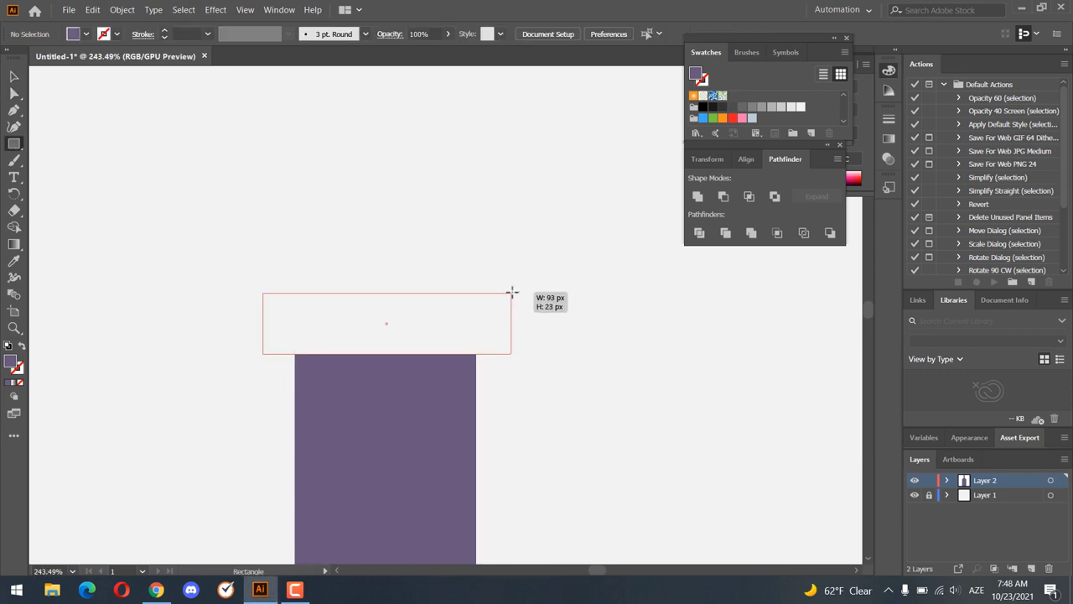
left_click(15, 76)
left_click_drag(103, 148, 550, 395)
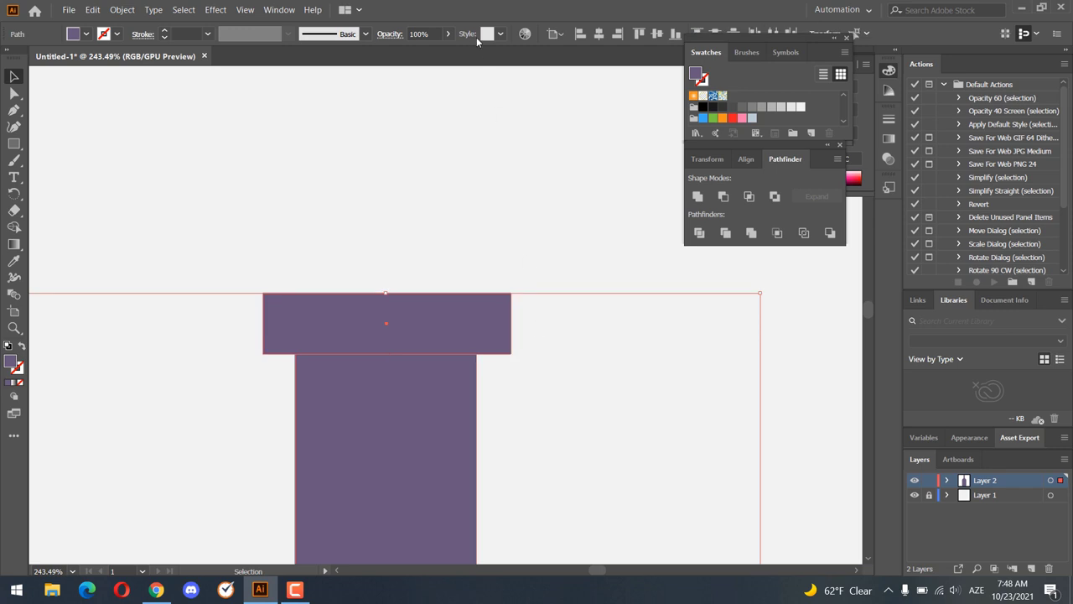
left_click(598, 37)
- Add an ellipse as wide as the lip along its top edge and unite them
left_click(516, 182)
left_click_drag(14, 144, 75, 158)
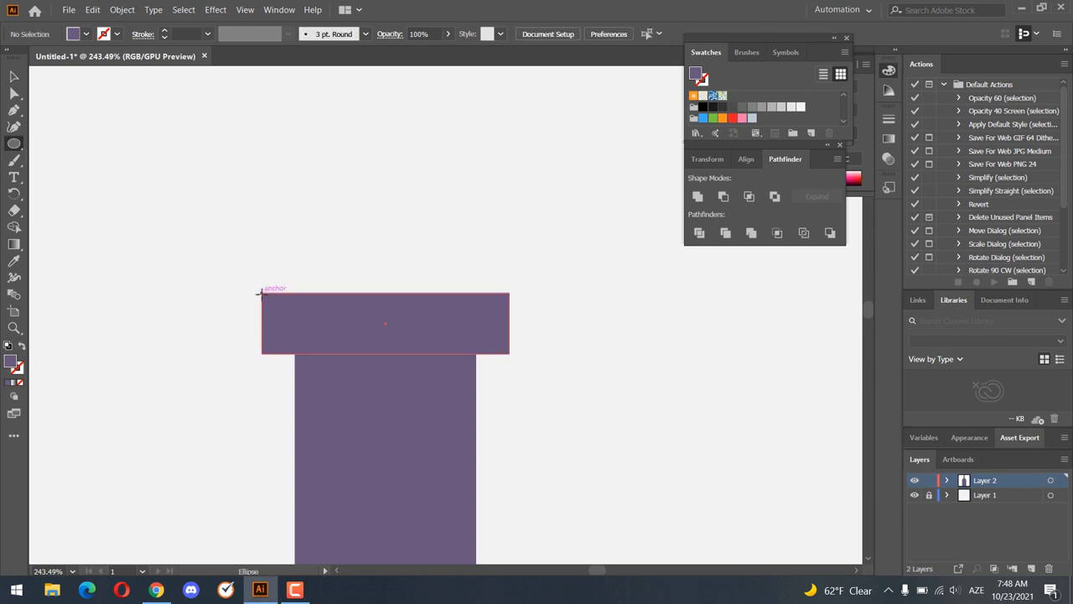
left_click_drag(260, 292, 509, 231)
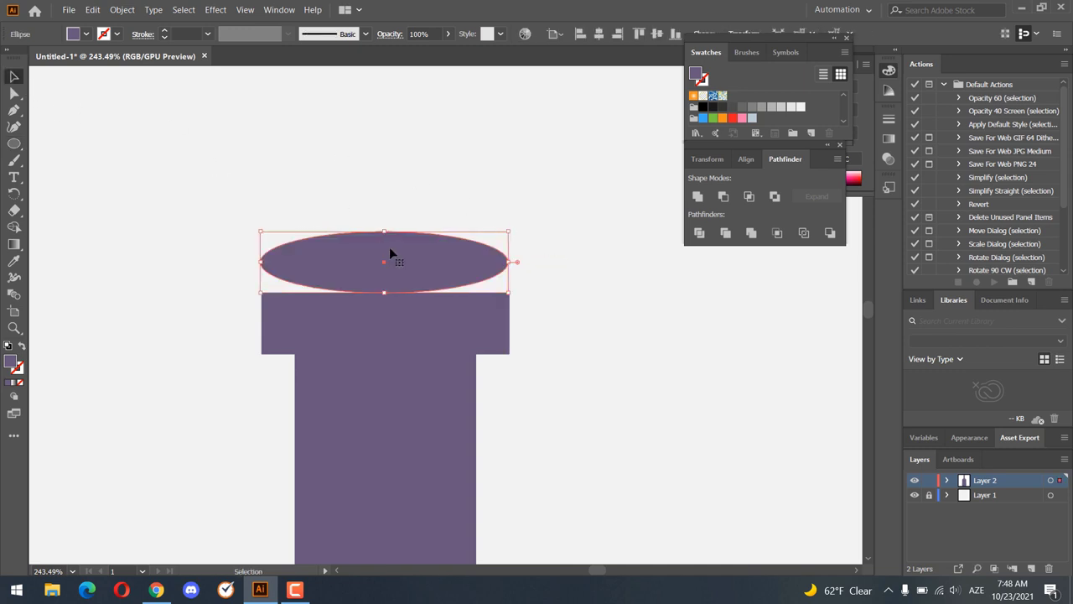
left_click_drag(389, 255, 404, 287)
scroll(411, 147, "up", 1)
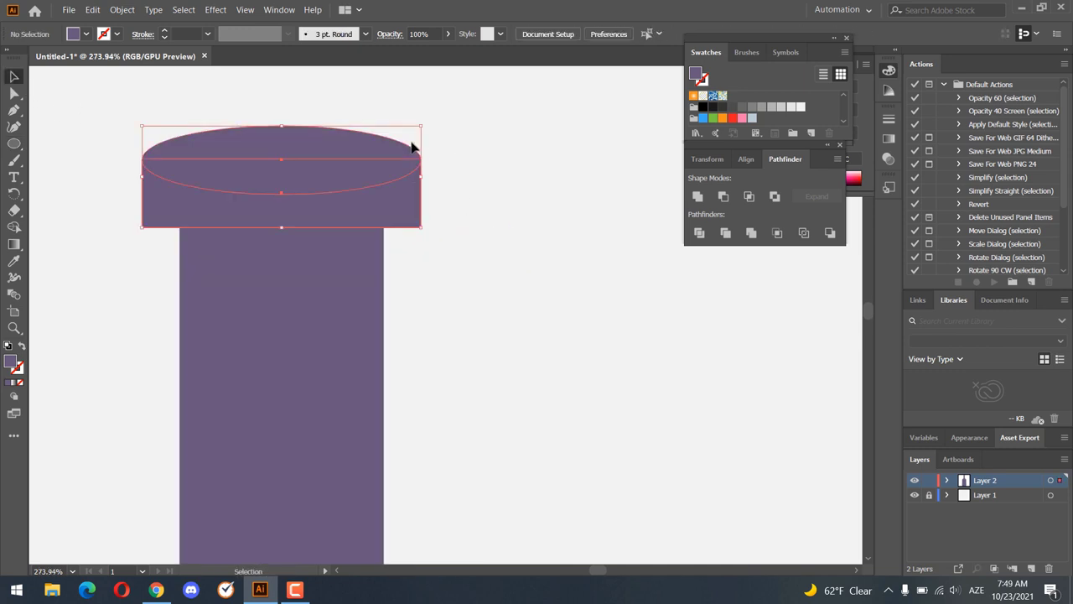
left_click_drag(421, 176, 432, 176)
left_click_drag(491, 310, 374, 223)
left_click(700, 197)
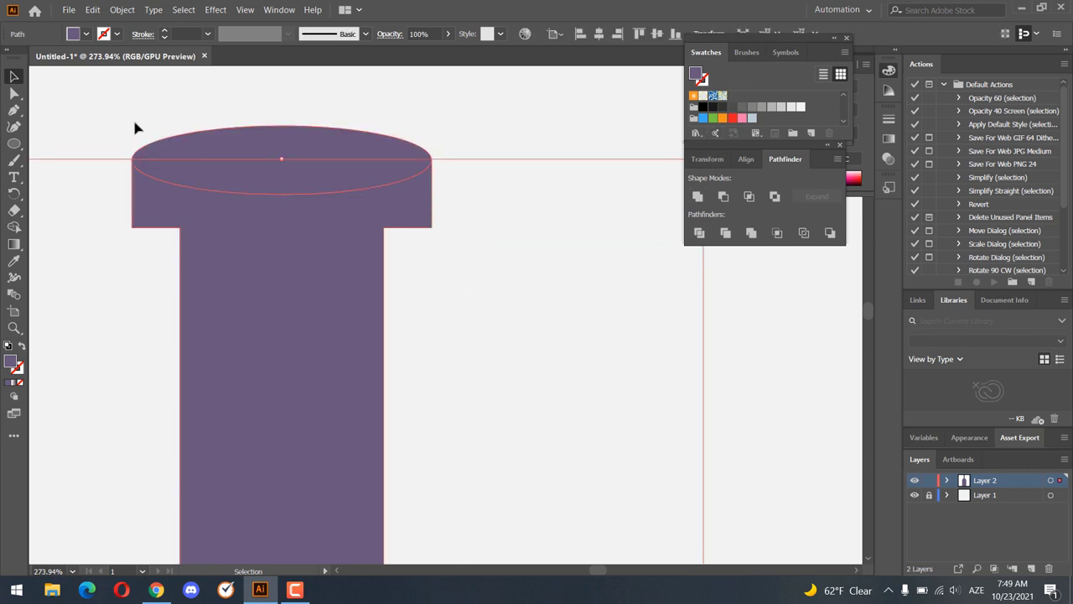
- Round the two inner corners where the lip meets the neck
left_click(14, 93)
left_click_drag(492, 277, 101, 221)
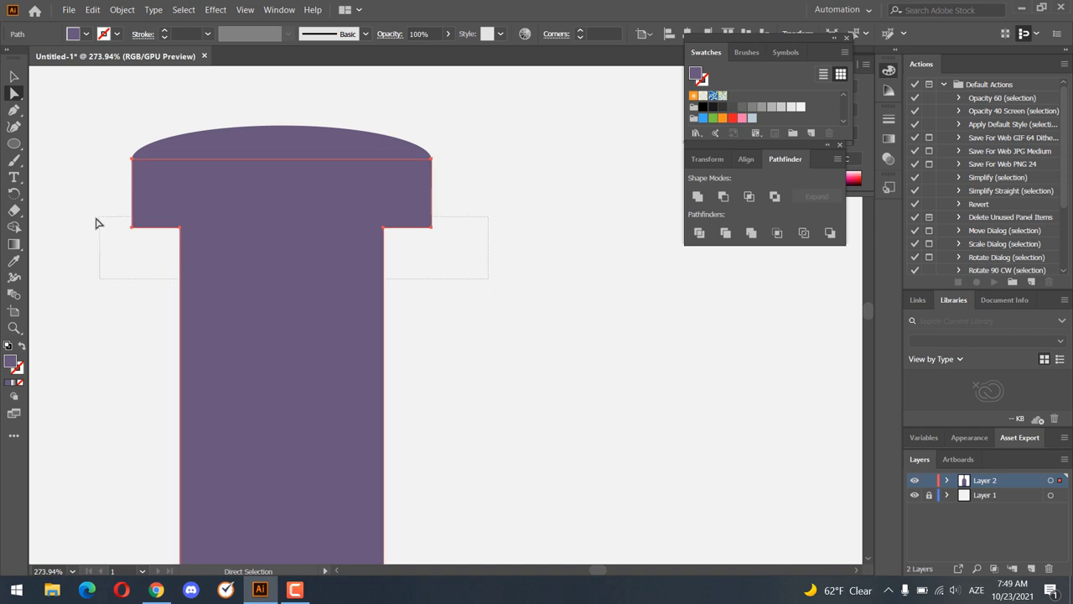
left_click_drag(171, 236, 143, 311)
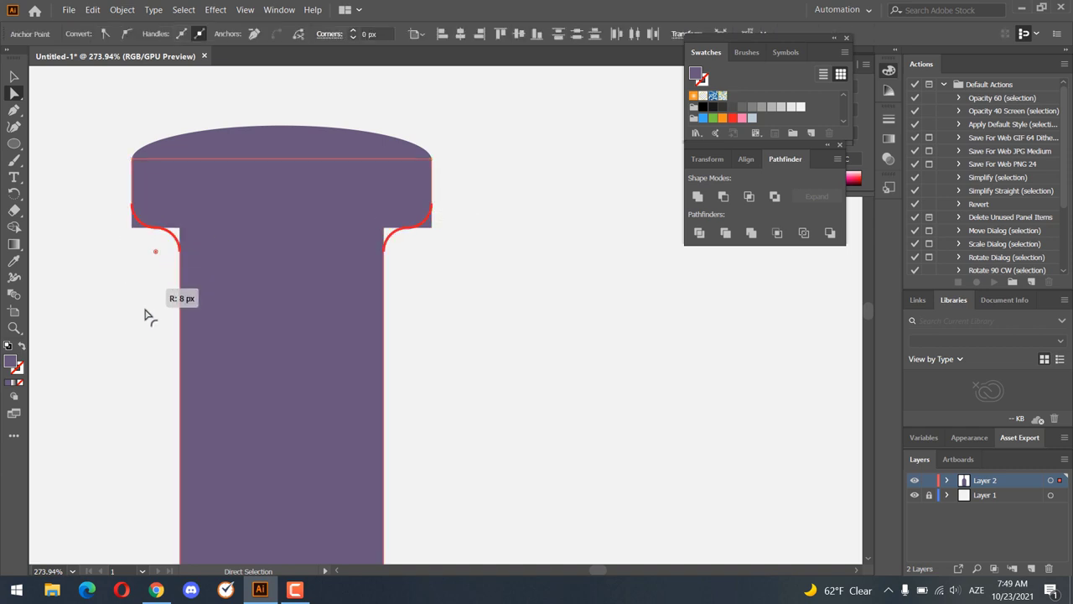
left_click(410, 306)
left_click(248, 213)
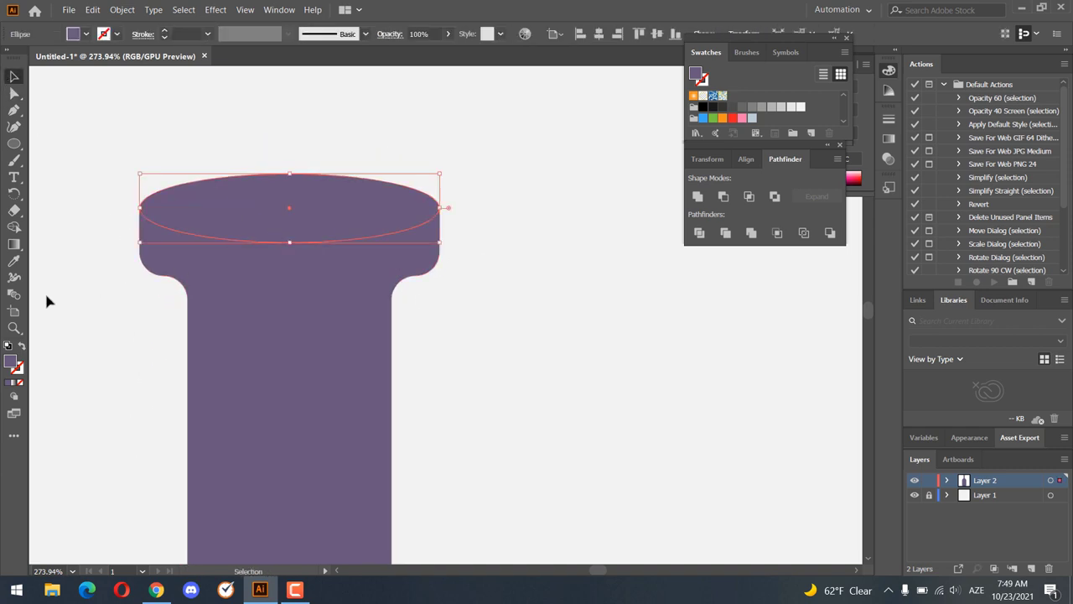
- Recolour the lip's top ellipse a lighter purple
double_click(12, 362)
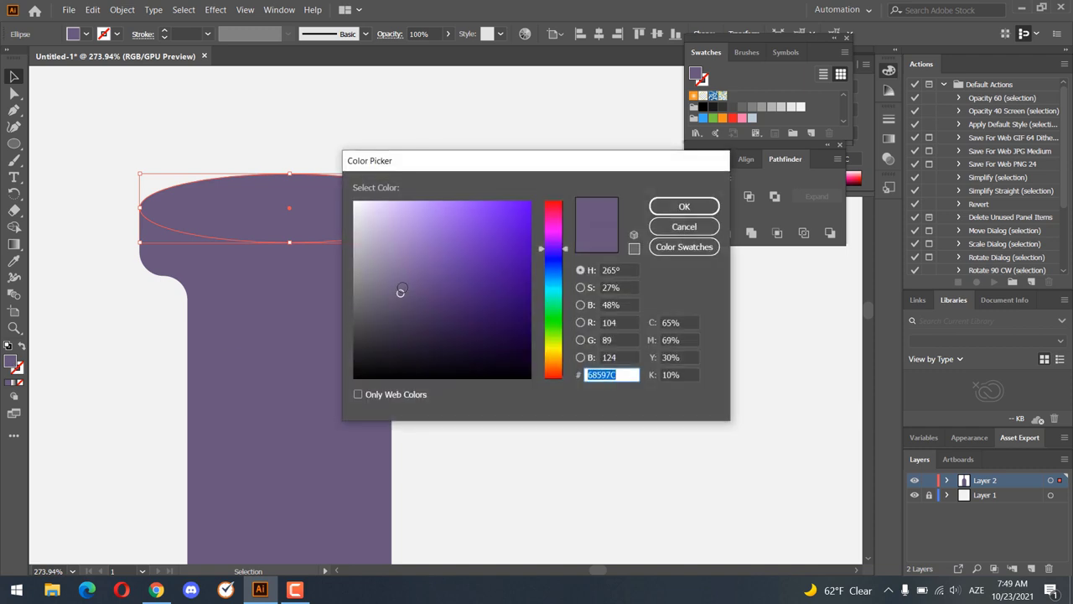
left_click_drag(401, 290, 397, 271)
key("Return")
right_click(374, 191)
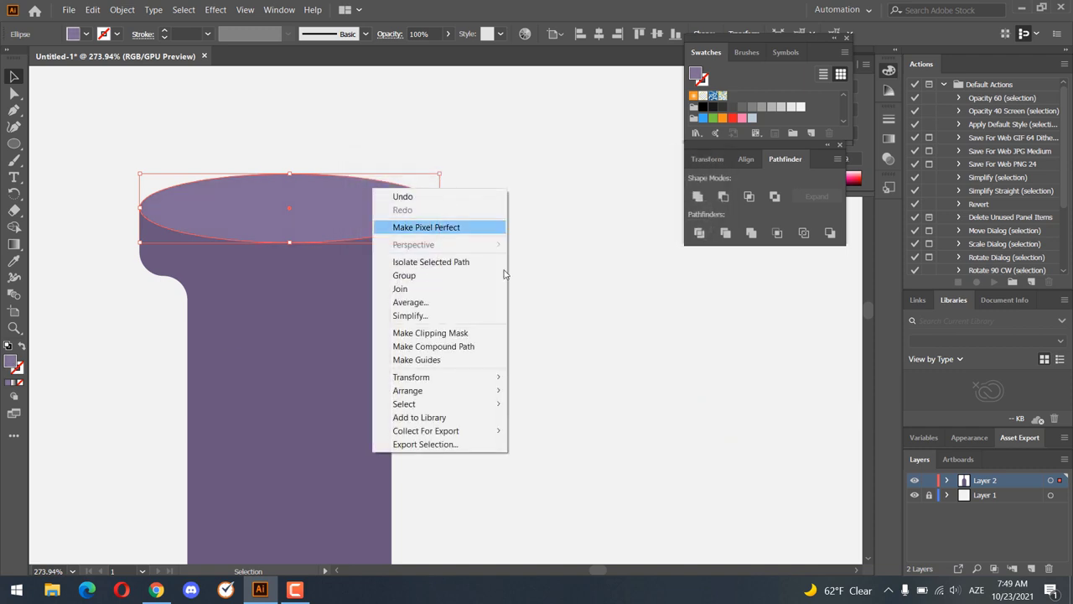
left_click(524, 286)
left_click(368, 206)
- Paste a copy of the top ellipse in front and shrink it around its centre
left_click(92, 9)
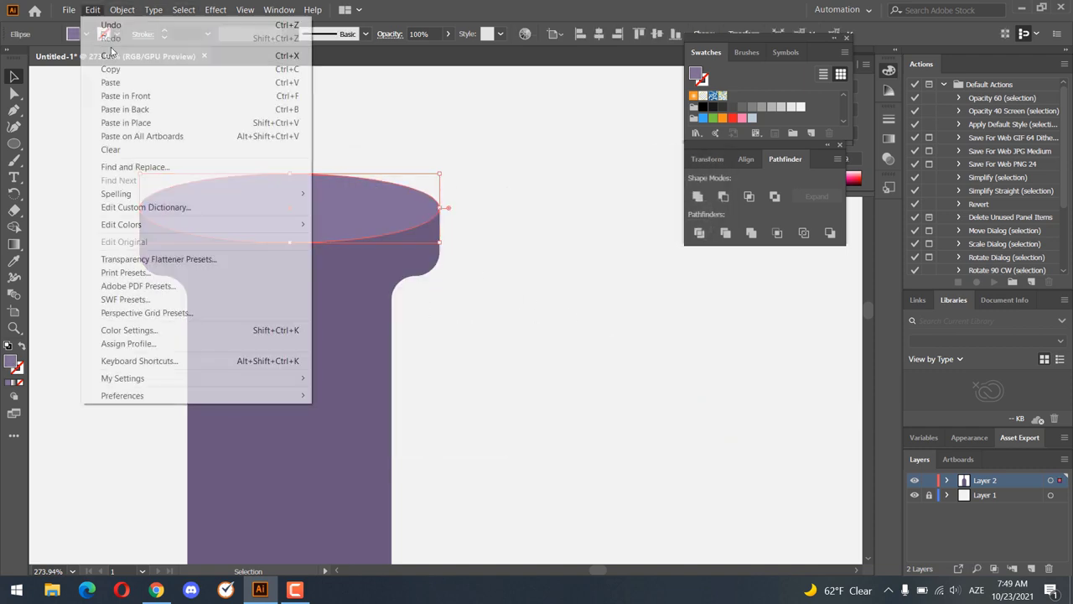
left_click(111, 69)
left_click(92, 9)
left_click(125, 95)
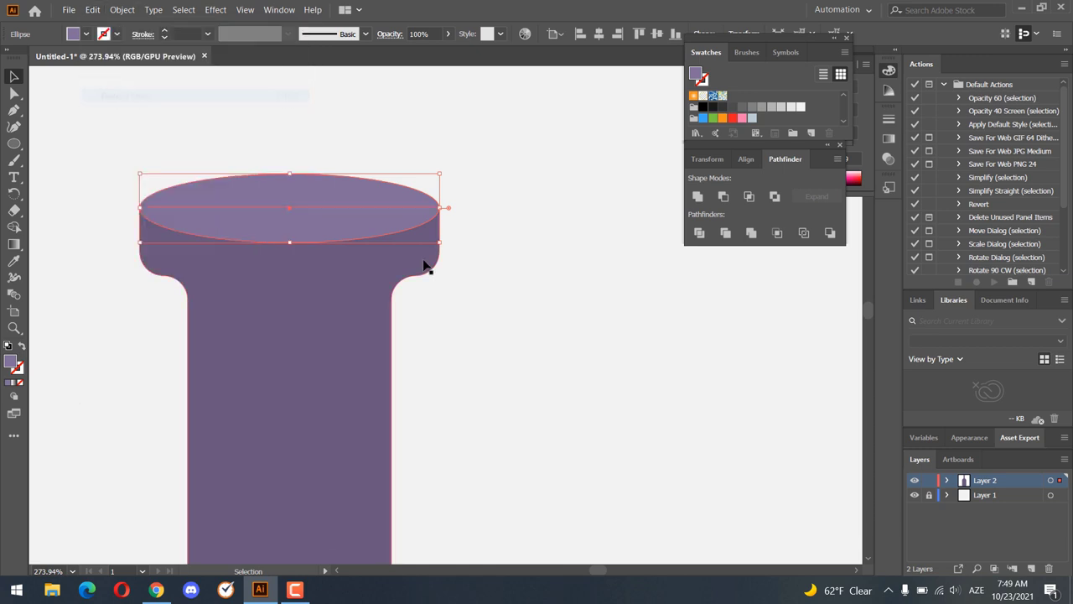
left_click_drag(440, 245, 401, 233)
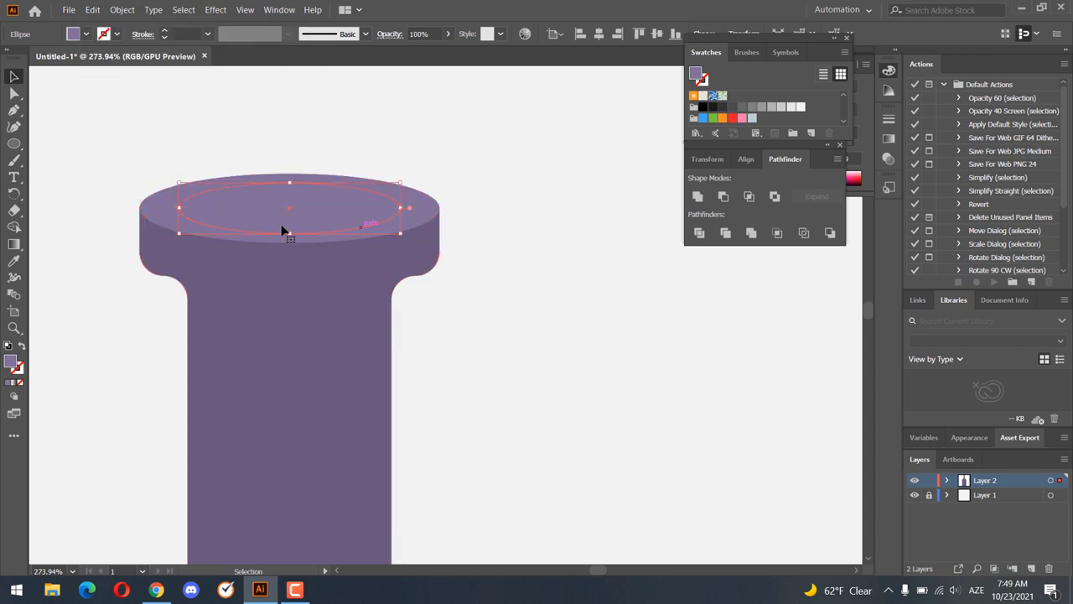
- Fill the inner ellipse with darker purple #615577 and widen it symmetrically
double_click(16, 362)
type("615577")
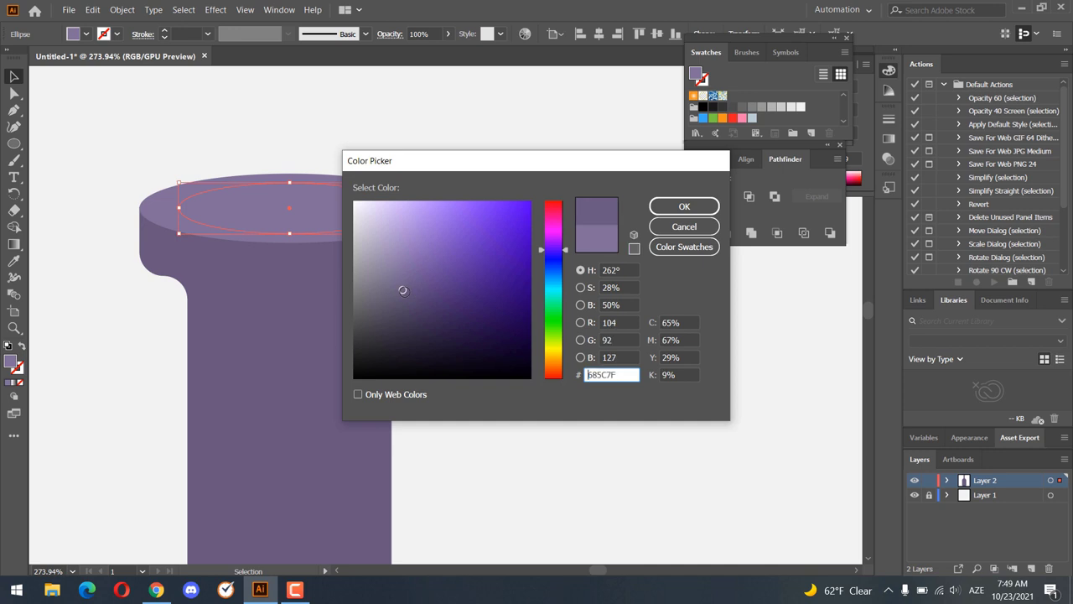
key("Return")
left_click(487, 251)
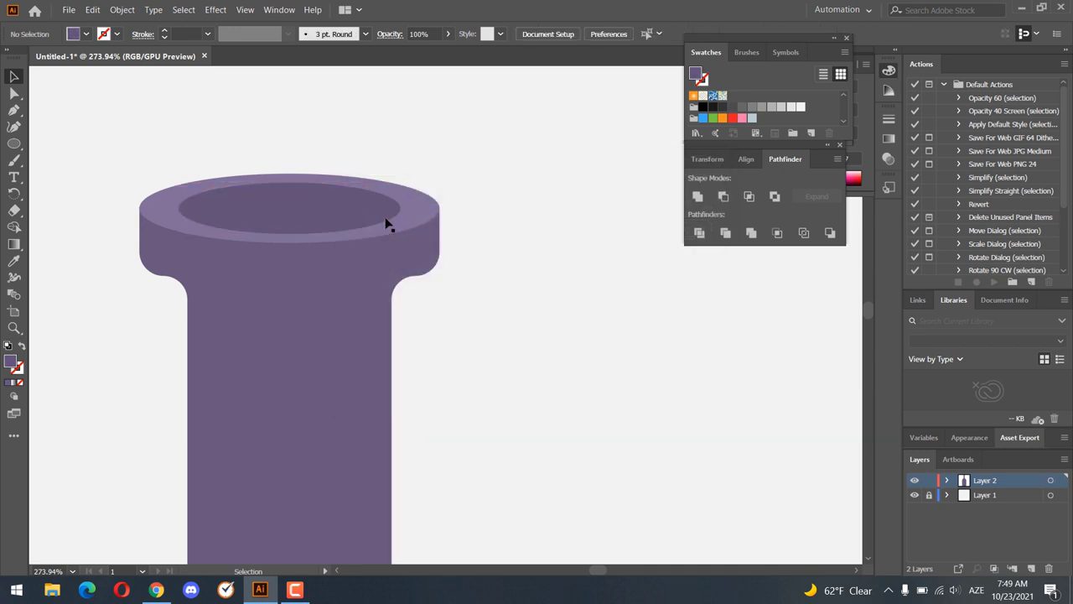
left_click(321, 233)
left_click_drag(404, 209, 384, 225)
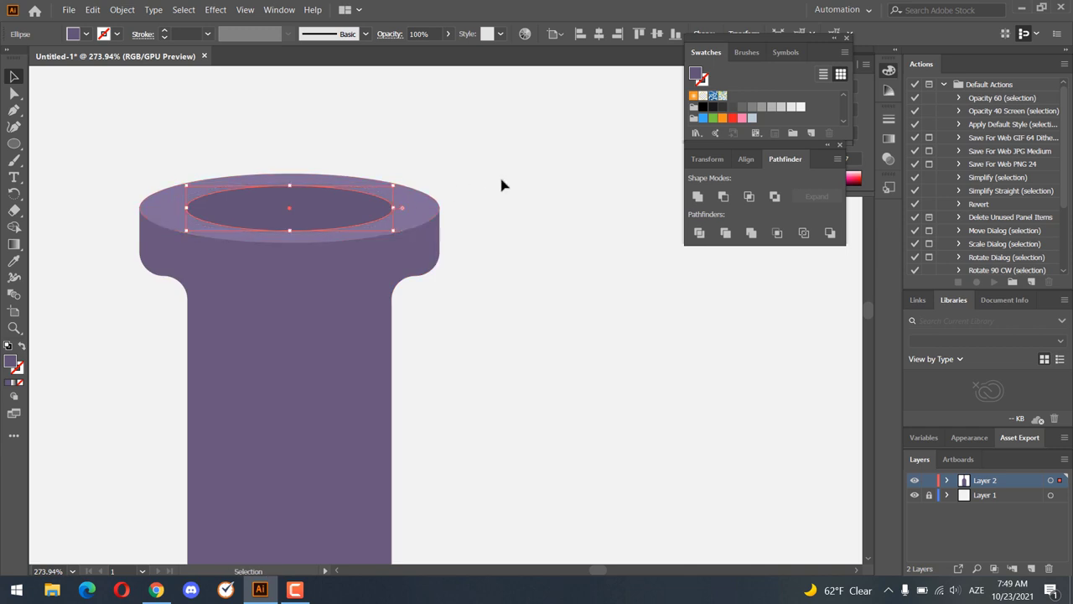
- Paste another copy of the inner ellipse in front, stretched and nudged into place
scroll(500, 181, "up", 1)
left_click(92, 9)
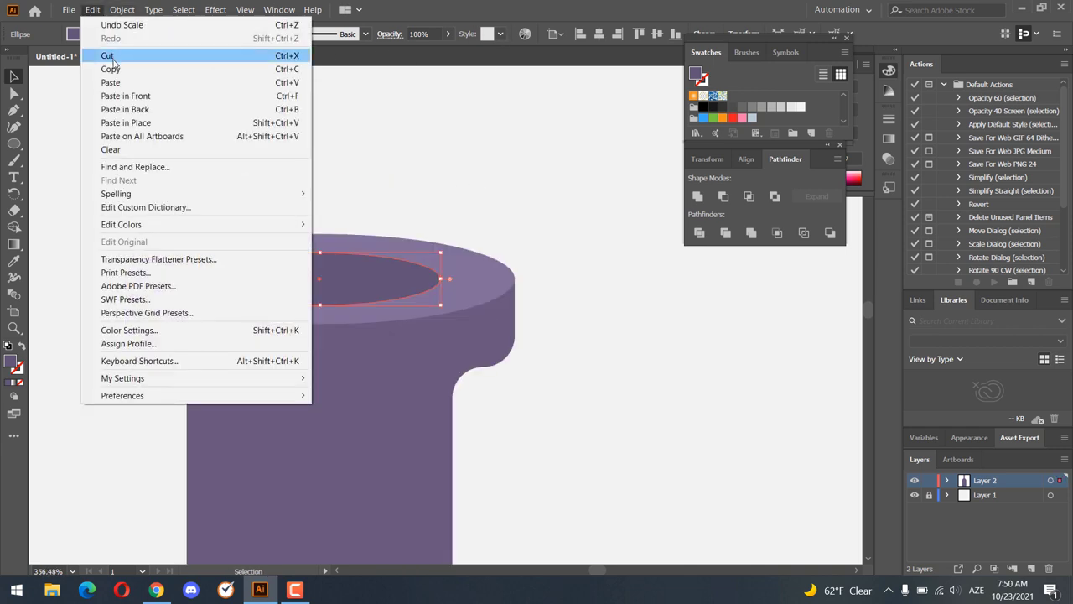
left_click(93, 10)
left_click(92, 9)
left_click(140, 97)
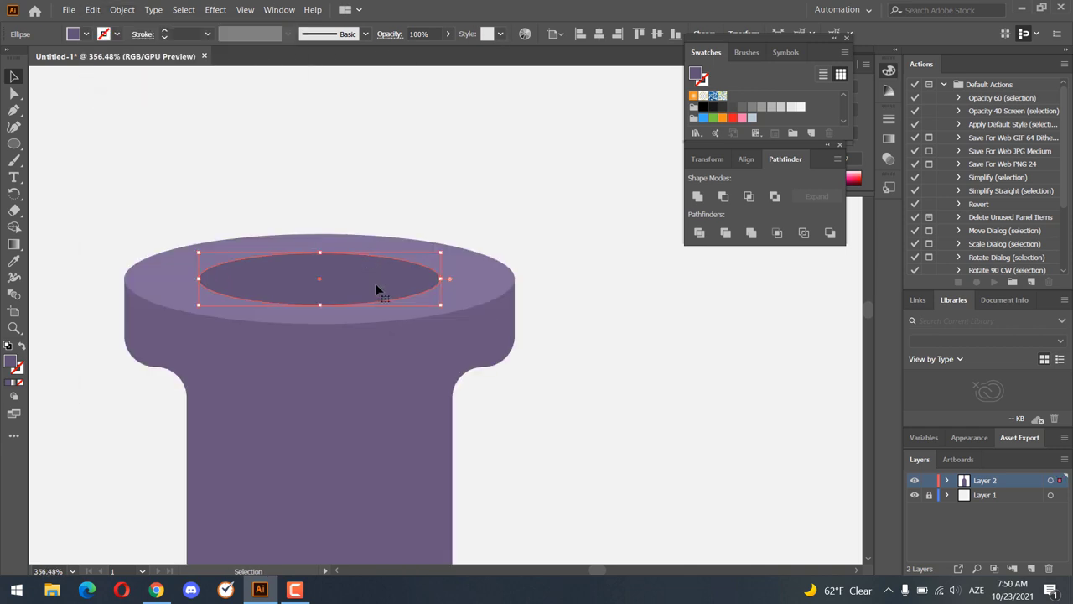
left_click_drag(375, 283, 314, 288)
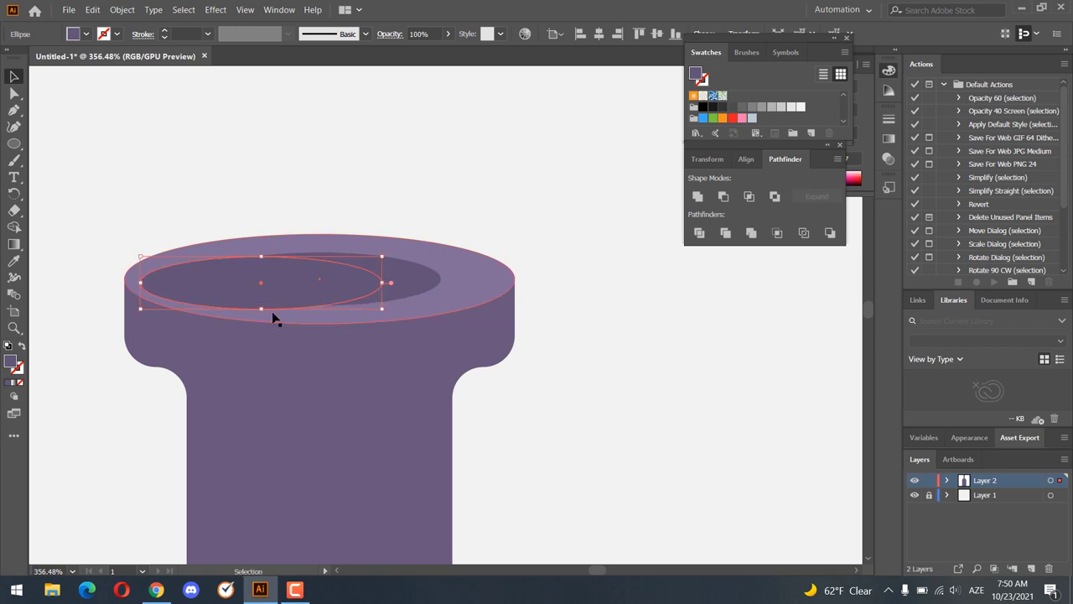
left_click_drag(271, 311, 276, 347)
left_click_drag(329, 296, 307, 289)
- Fill the copy with dark purple #4B435B, widen it and move it lower
double_click(11, 366)
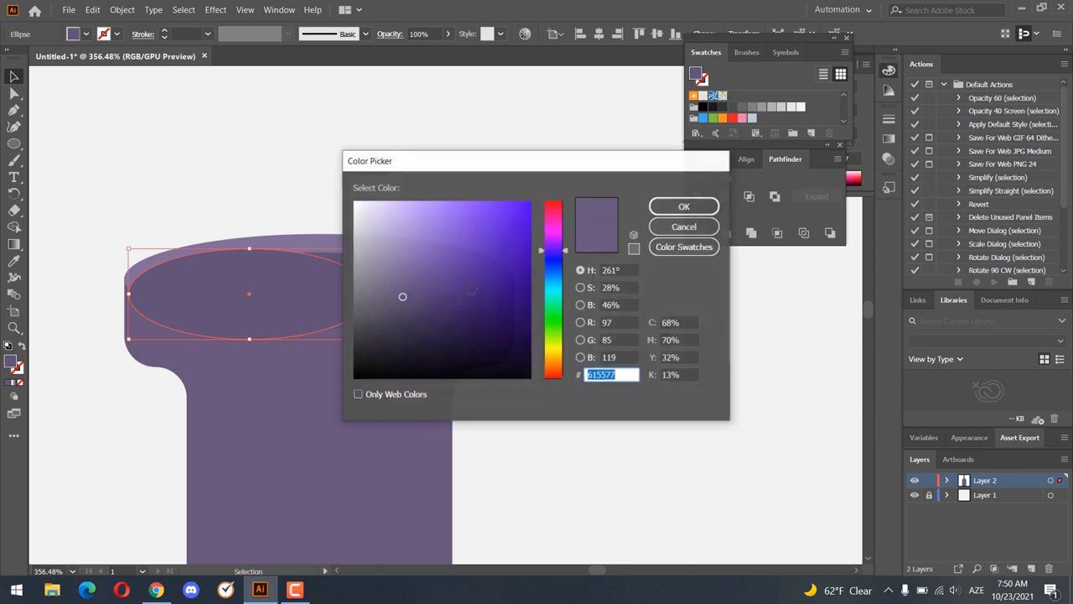
type("4B435B")
key("Return")
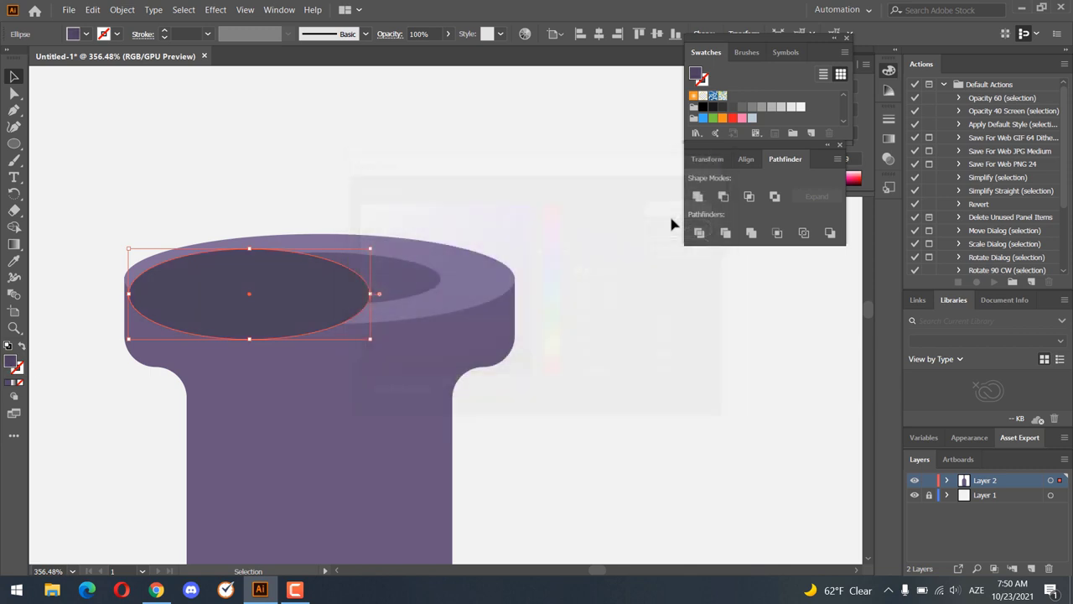
left_click_drag(374, 296, 439, 304)
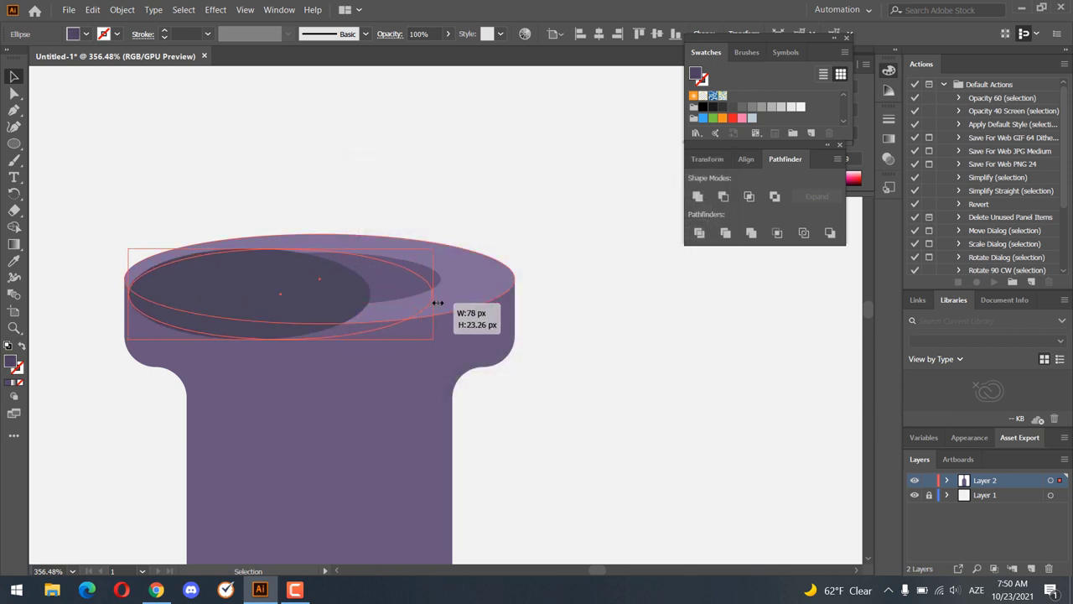
mouse_move(369, 293)
left_mouse_down()
mouse_move(394, 340)
mouse_move(382, 317)
mouse_move(452, 303)
left_mouse_up()
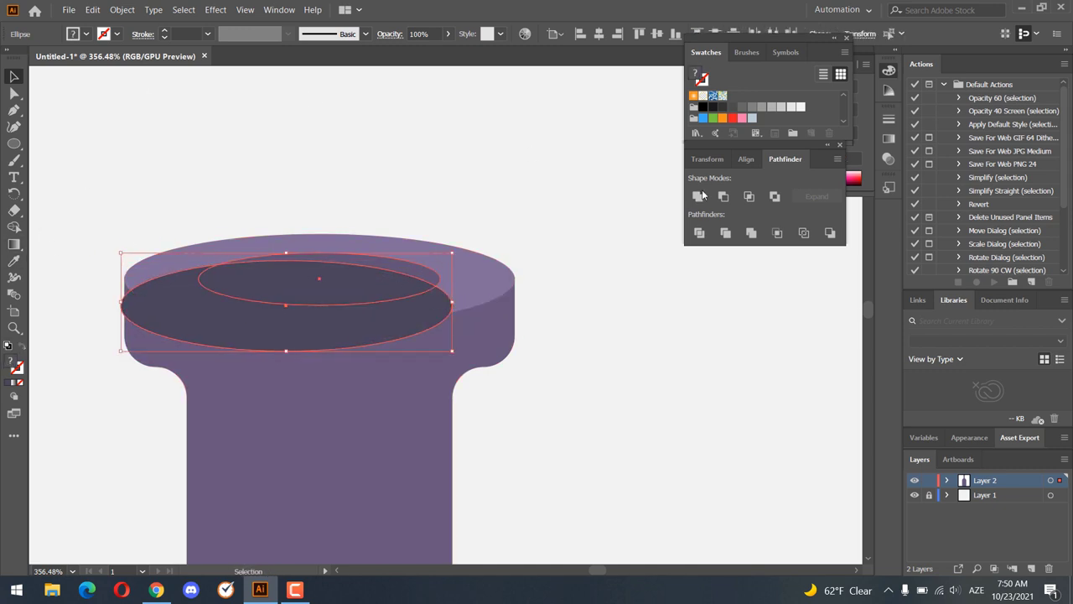
- Divide the overlapping ellipses and delete the lower leftover piece
left_click(699, 233)
double_click(320, 303)
left_click(331, 325)
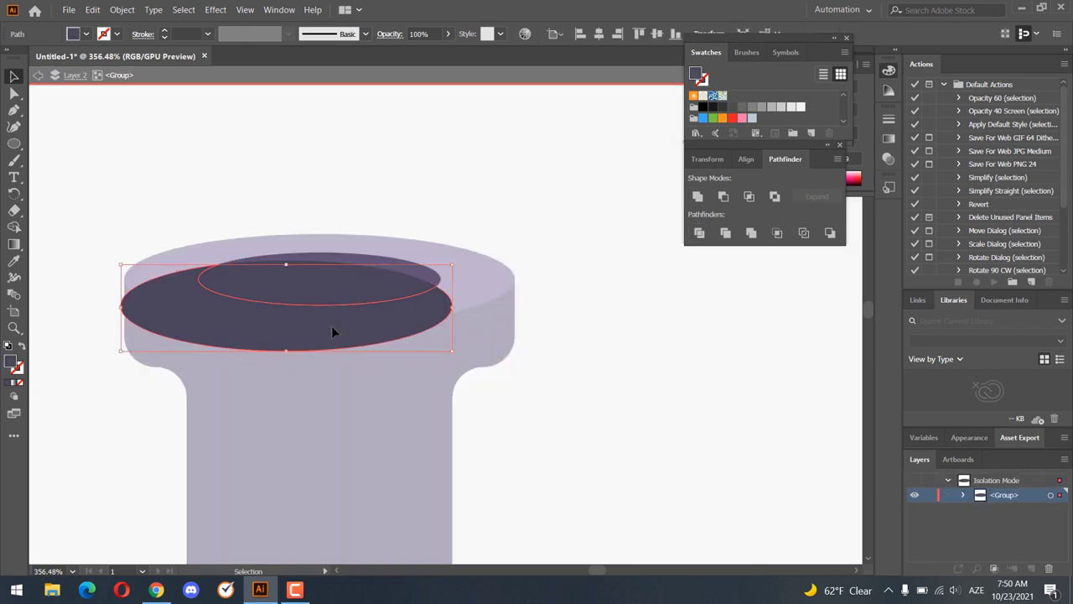
key("Delete")
key("Escape")
key("z")
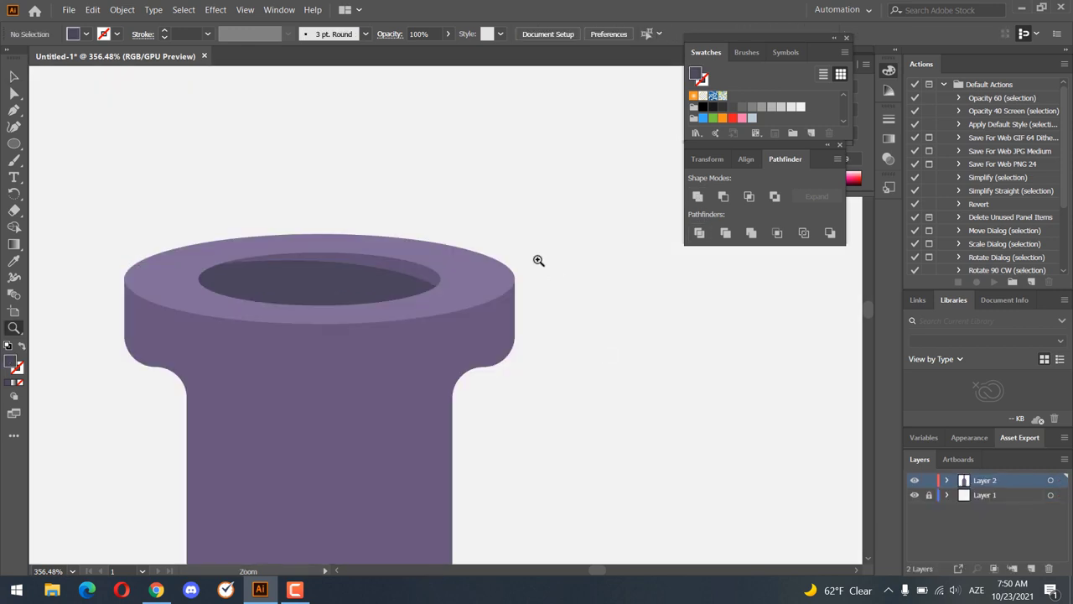
mouse_move(539, 259)
left_mouse_down()
mouse_move(293, 276)
mouse_move(486, 226)
mouse_move(544, 268)
mouse_move(534, 285)
mouse_move(554, 284)
left_mouse_up()
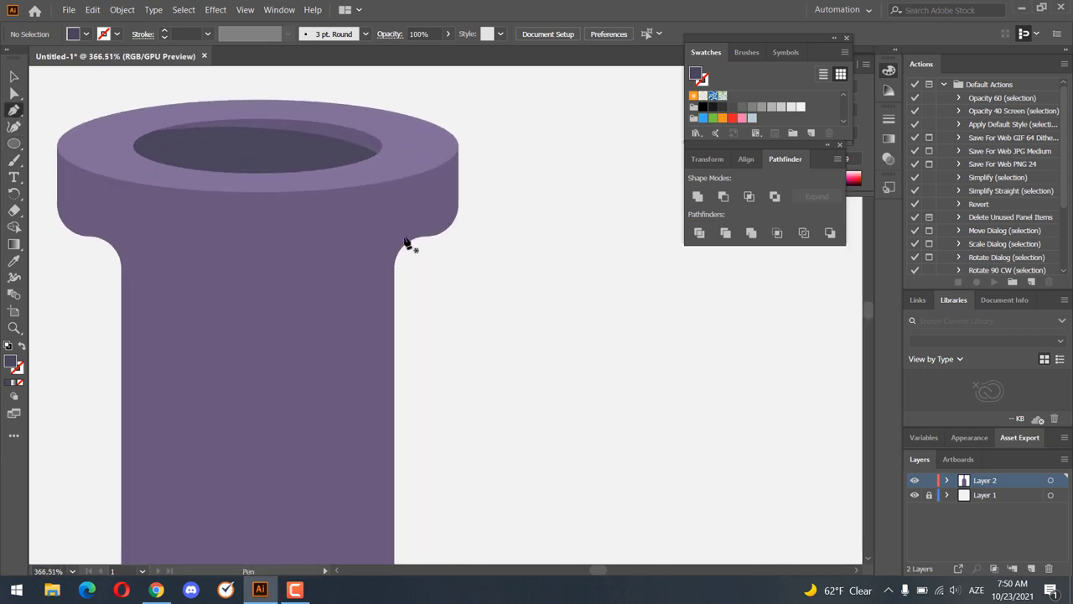
- Draw a four-point shadow shape under the cap with the Pen tool
left_click_drag(423, 236, 315, 249)
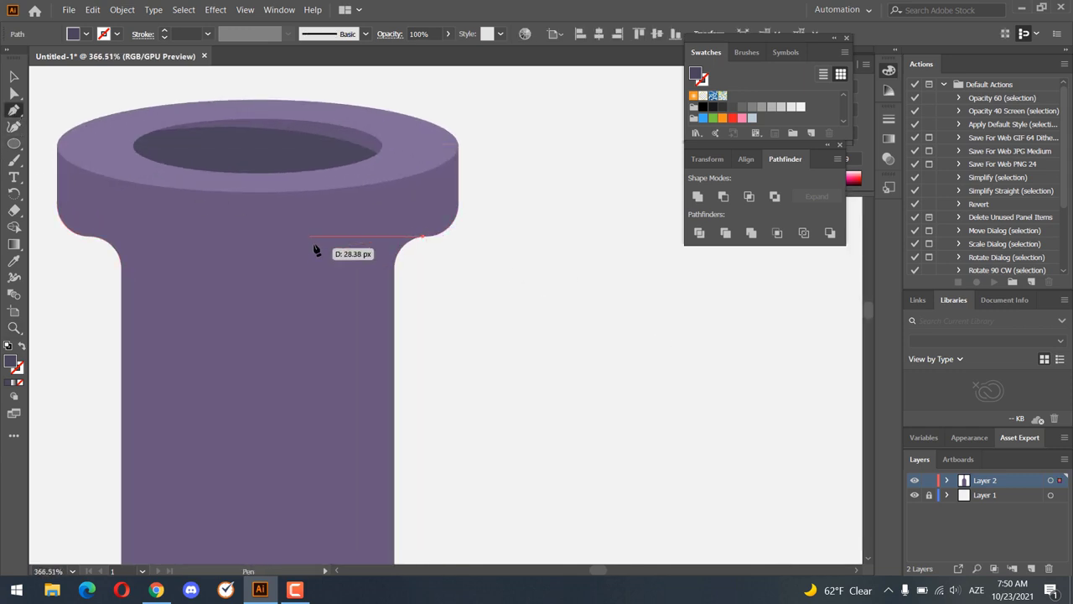
left_click(315, 236)
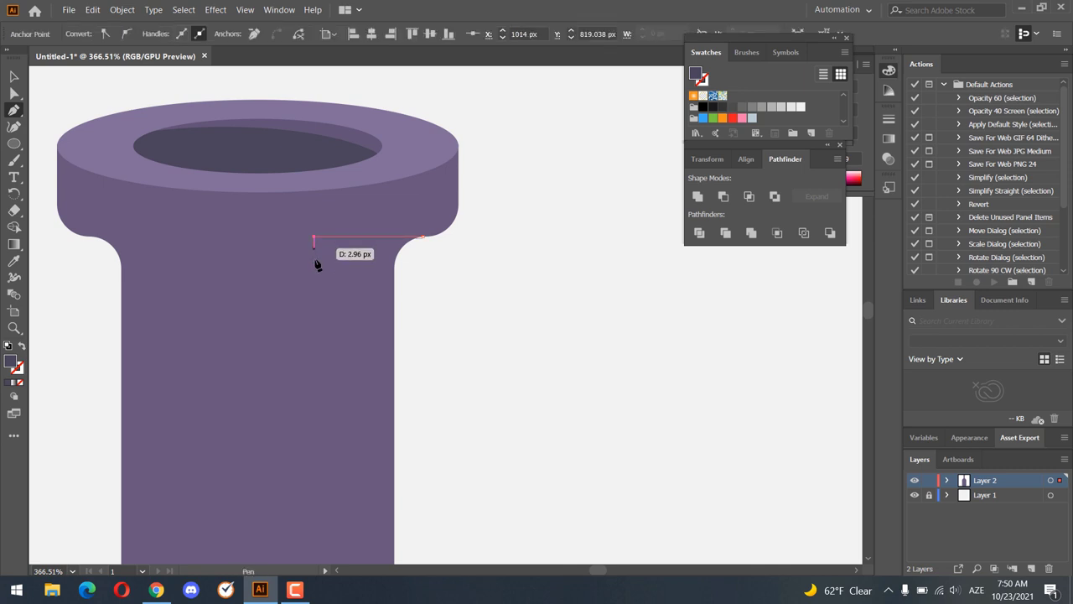
left_click(315, 259)
left_click(426, 331)
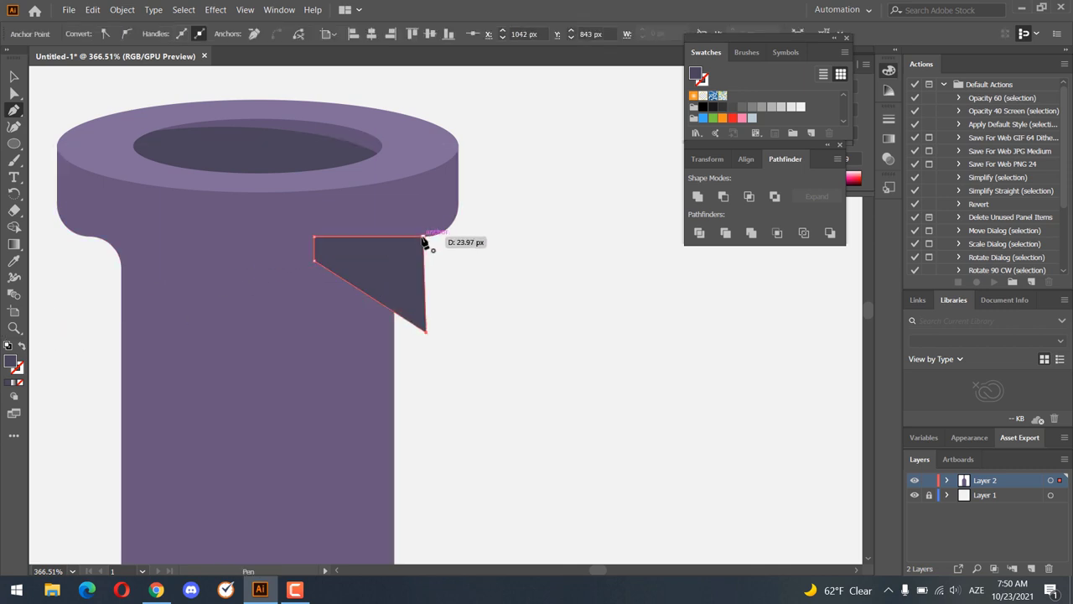
left_click(423, 236)
key("v")
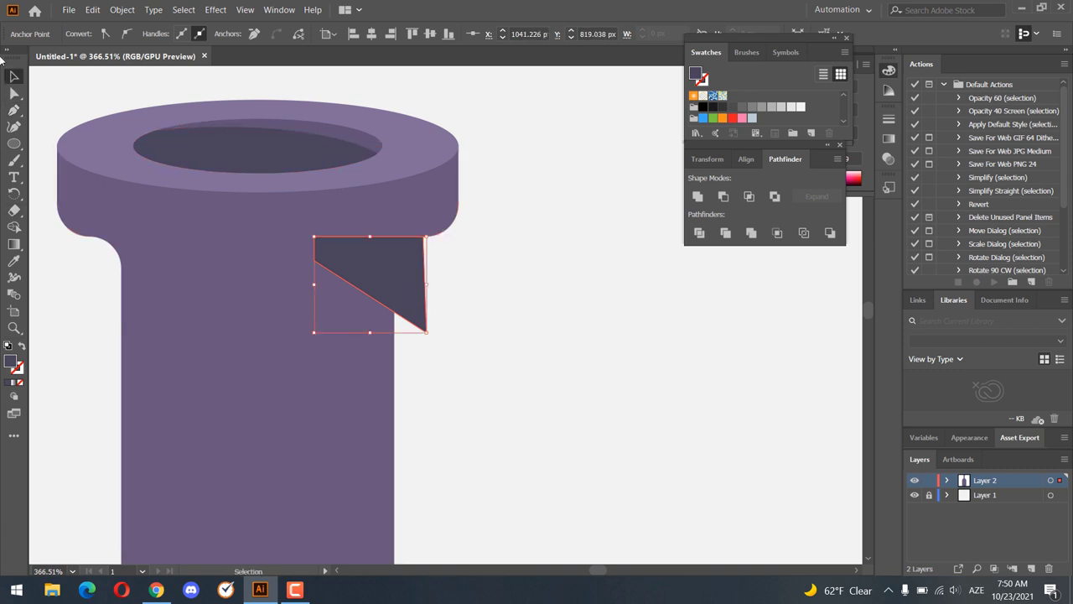
- Round off the shadow shape's left corner and copy the shape
left_click(14, 93)
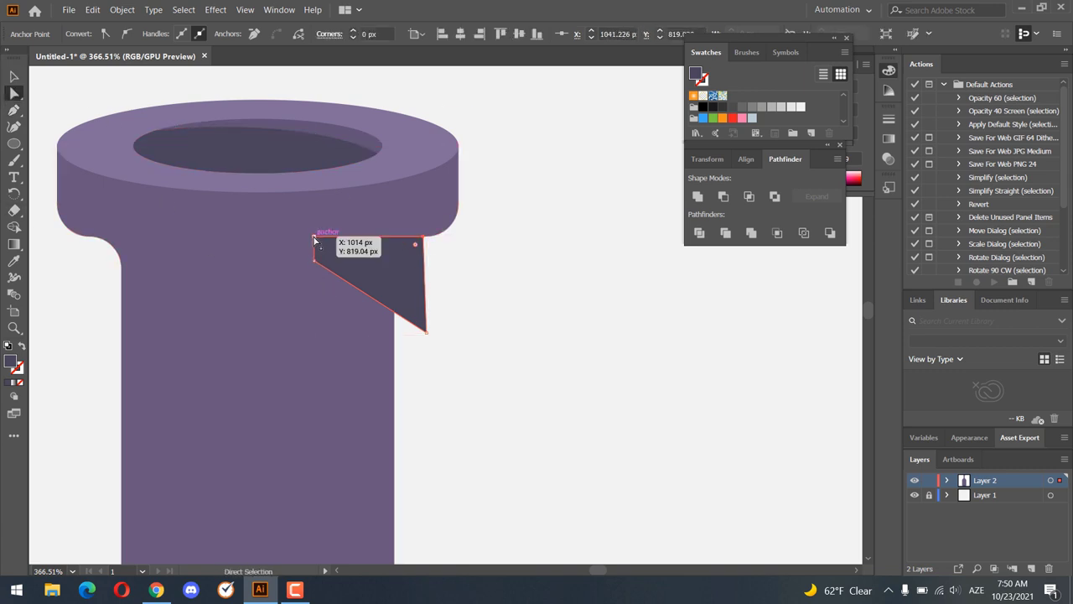
left_click(316, 262)
left_click_drag(322, 244, 327, 250)
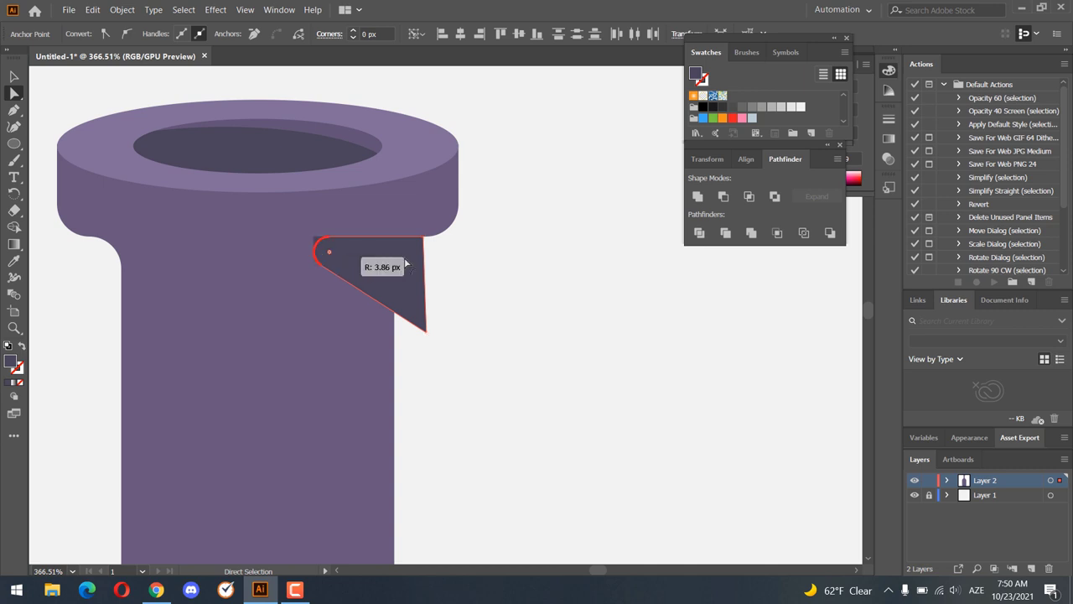
key("v")
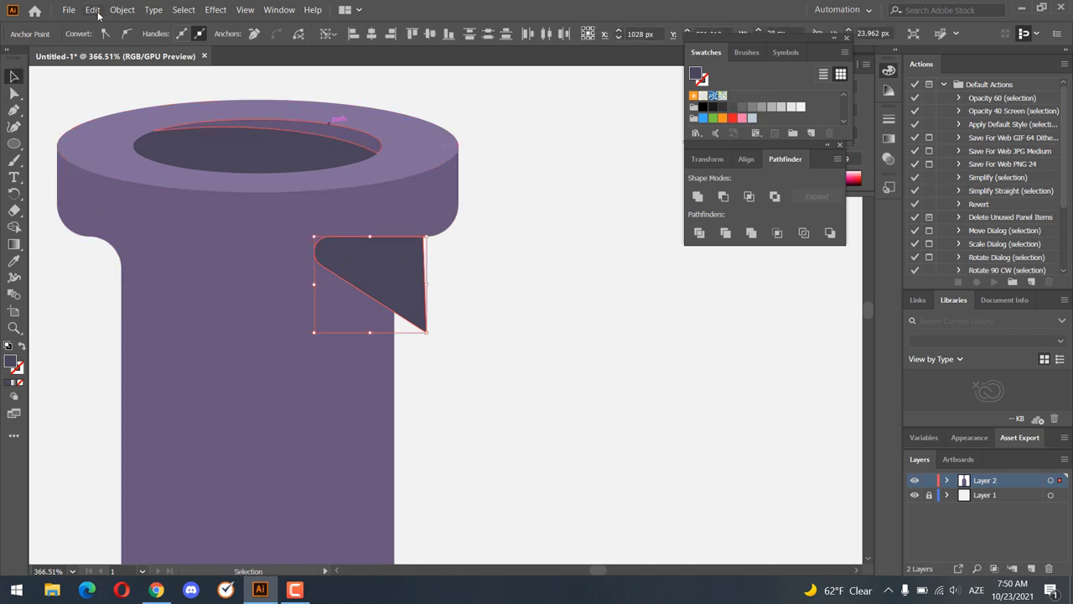
left_click(93, 9)
left_click(132, 70)
left_click(93, 9)
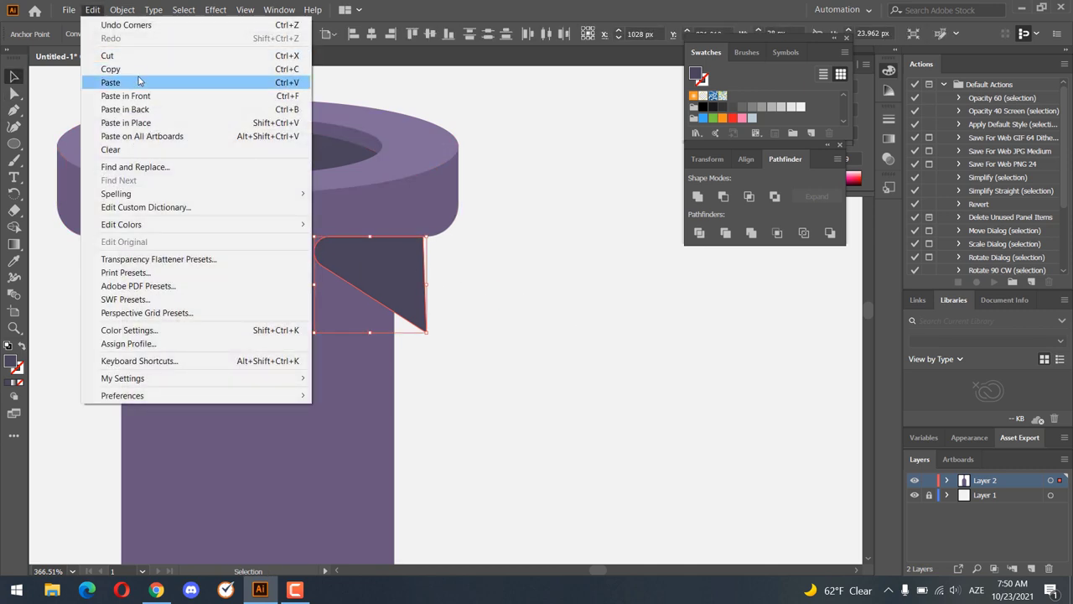
left_click(536, 329)
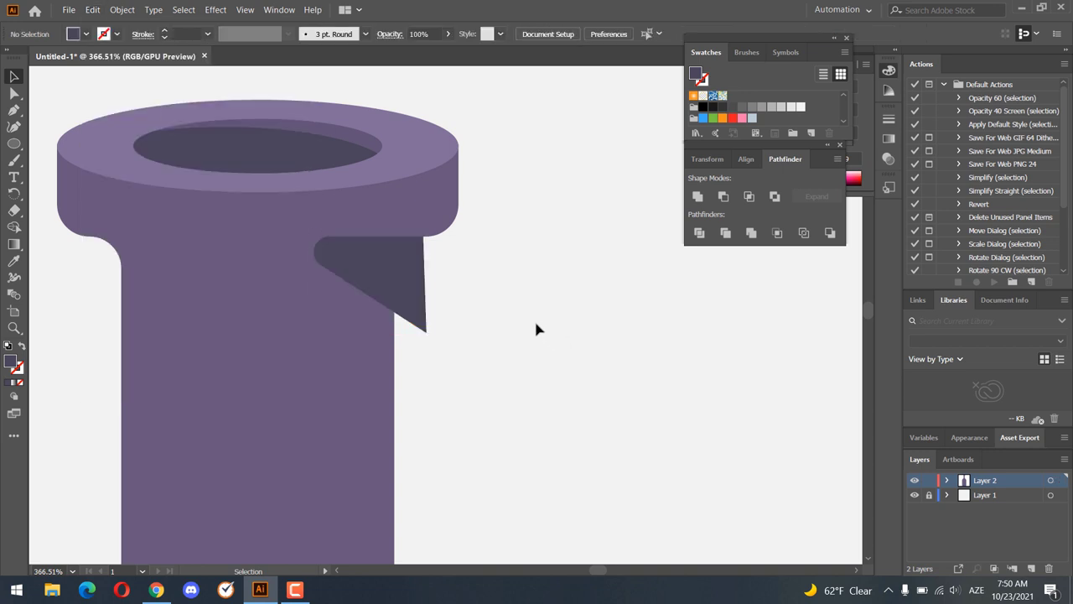
- Trim the shadow against the neck with Divide and send it behind the bottle
key("ctrl+a")
left_click(701, 234)
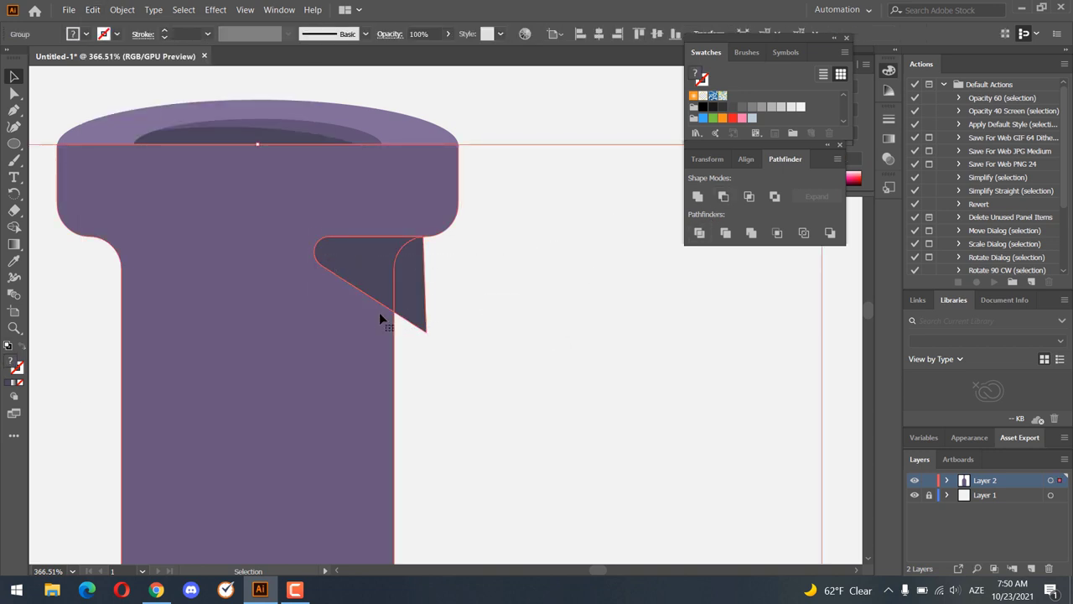
double_click(355, 287)
left_click(415, 289)
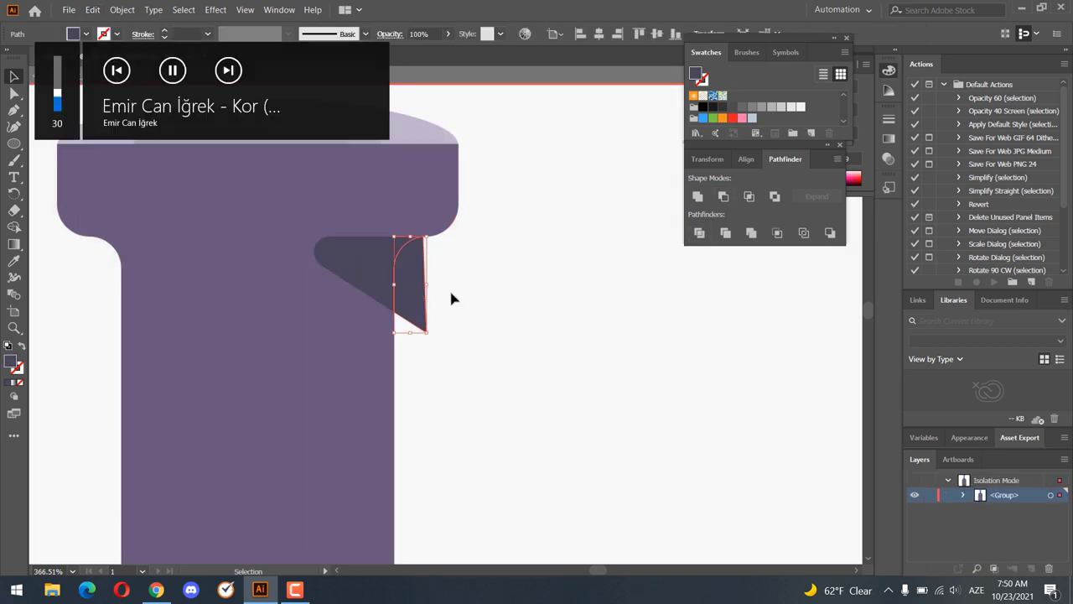
double_click(448, 288)
right_click(304, 283)
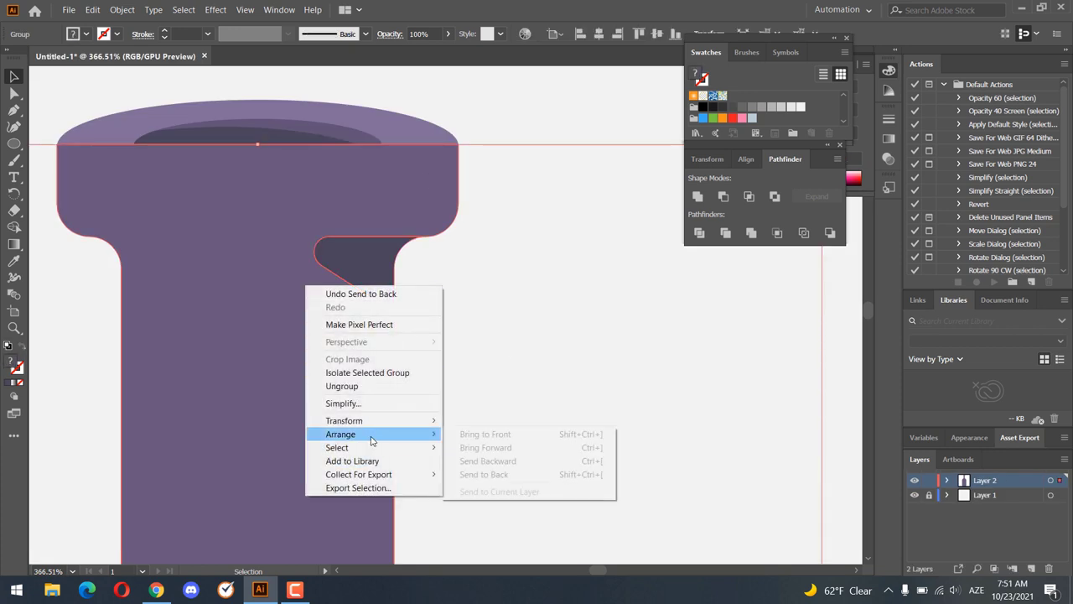
left_click(507, 475)
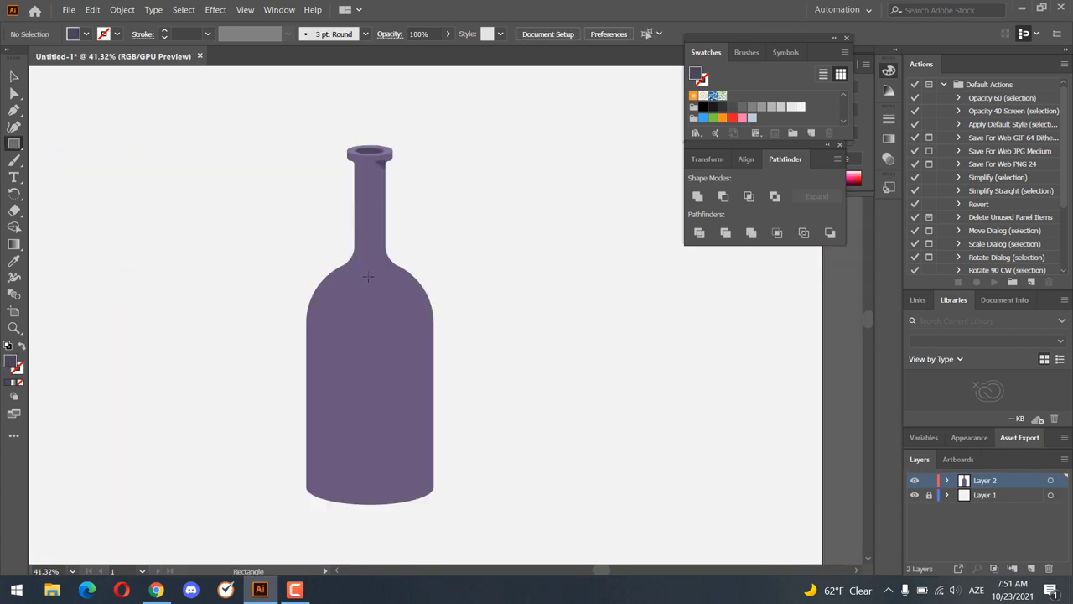
- Draw a rectangle over the body and round its right corners into a D-shaped dark panel
mouse_move(369, 275)
left_mouse_down()
mouse_move(422, 486)
mouse_move(382, 444)
left_mouse_up()
left_click(15, 93)
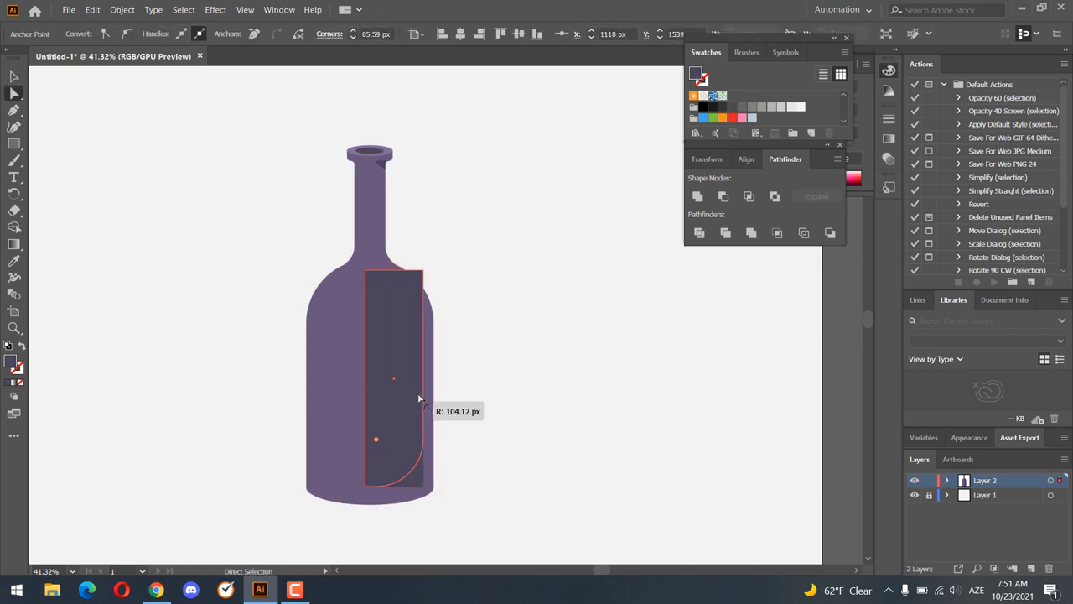
left_click(492, 439)
left_click(394, 322)
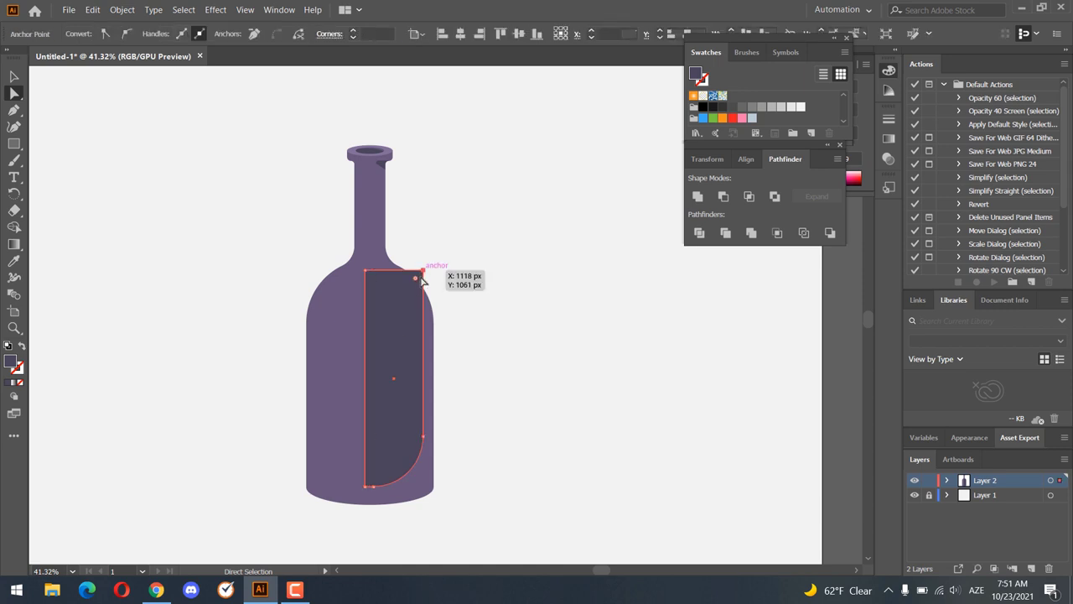
left_click_drag(413, 284, 404, 337)
left_click(634, 438)
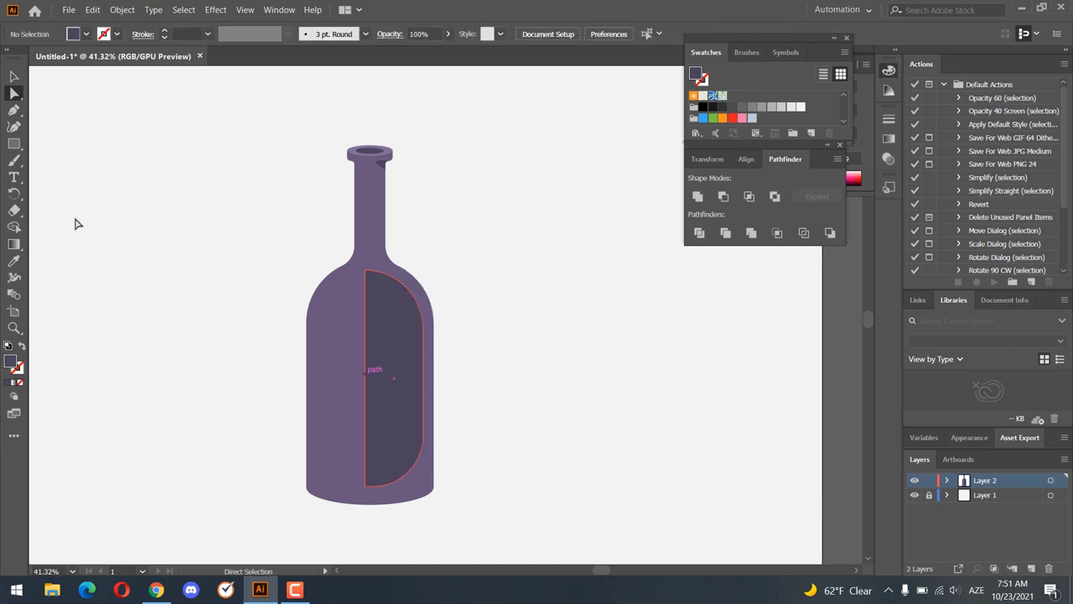
left_click_drag(392, 366, 391, 369)
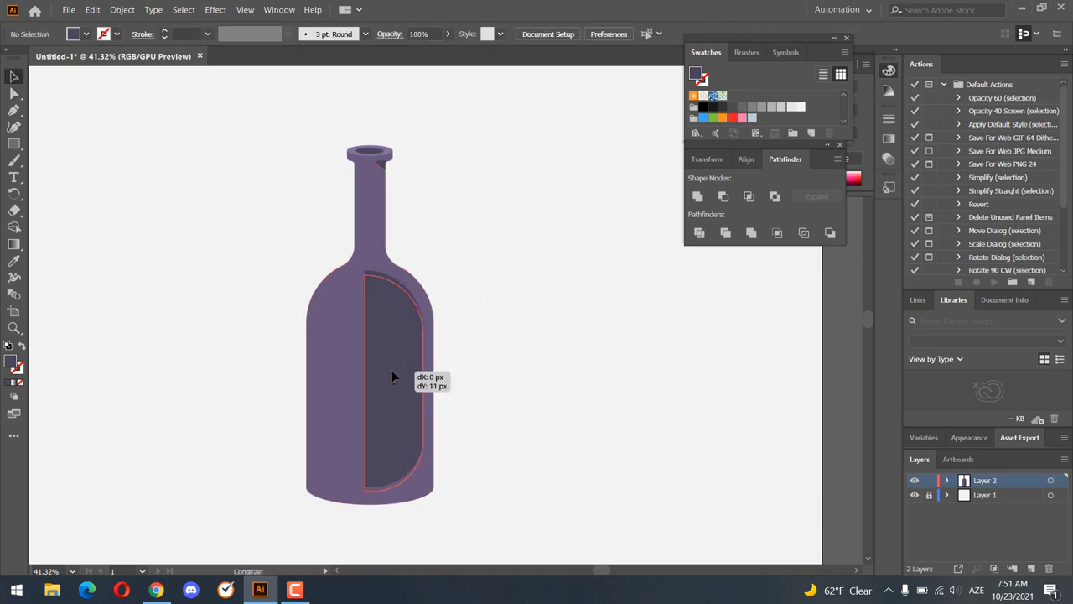
left_click(531, 403)
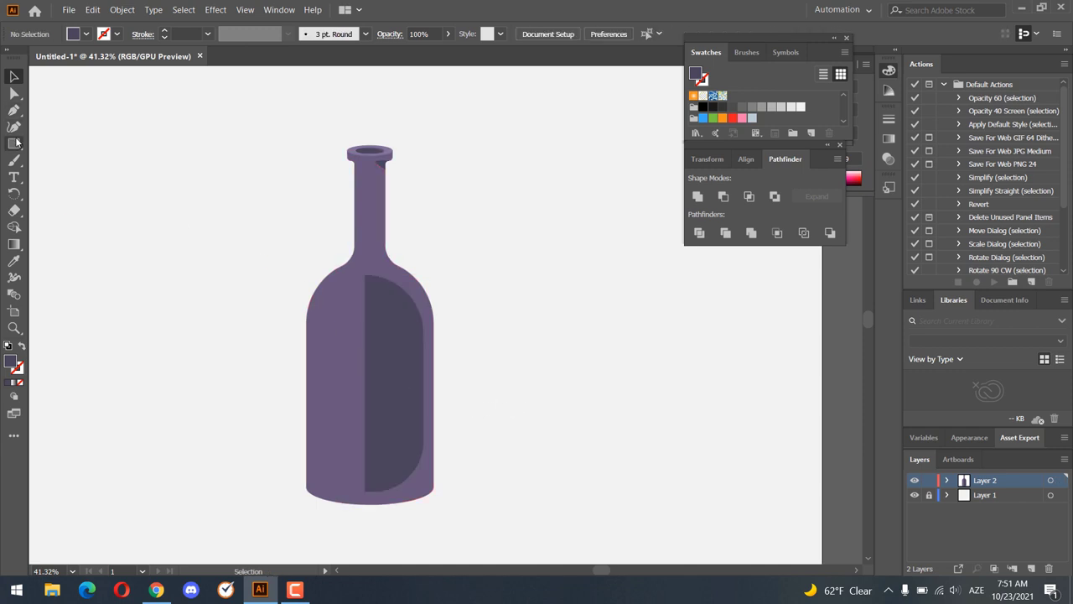
- Draw a tall rectangle down the bottle's middle with 55 px rounded bottom corners
left_click_drag(357, 311, 344, 434)
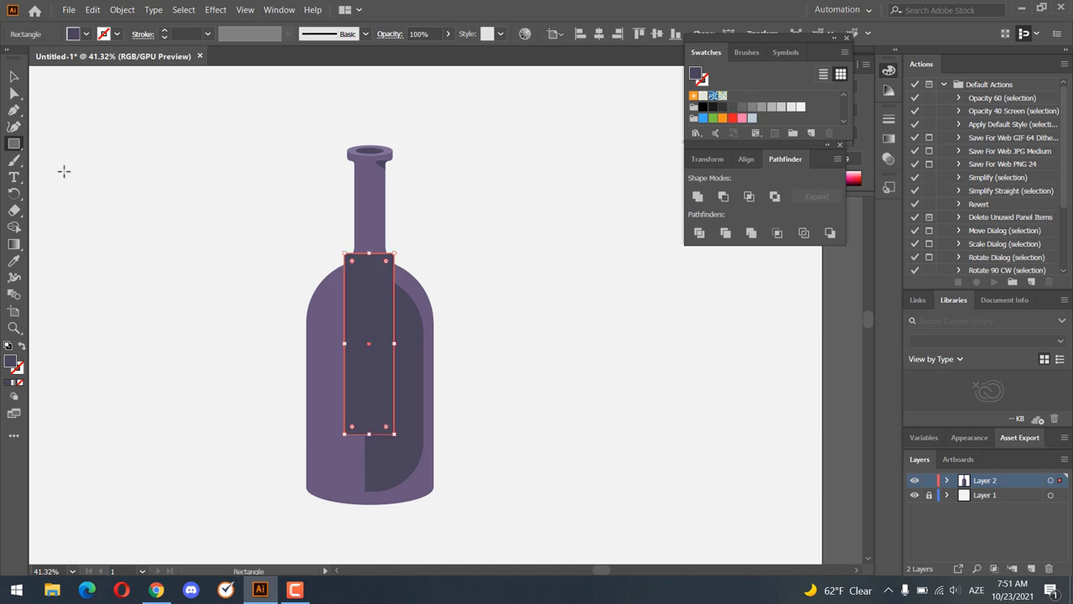
left_click(14, 94)
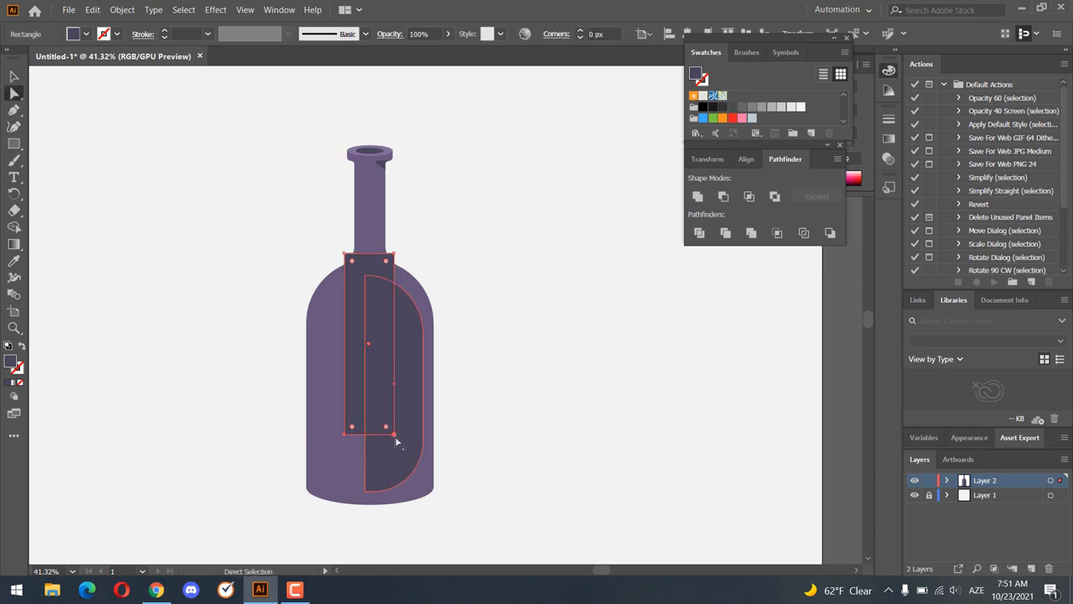
left_click(394, 435)
left_click(344, 435, "shift")
left_click_drag(352, 426, 375, 408)
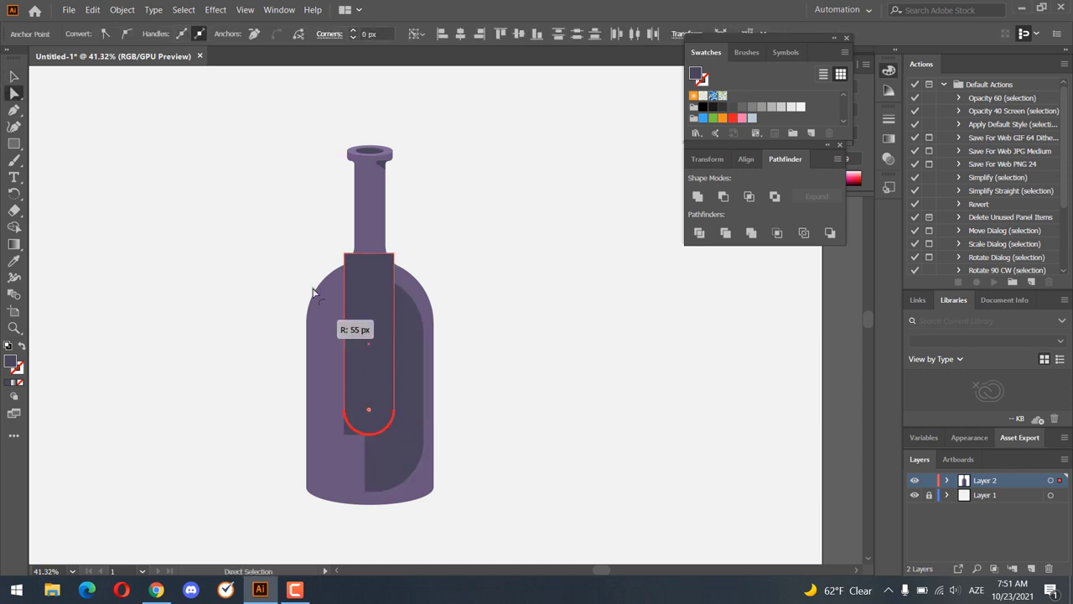
left_click(14, 77)
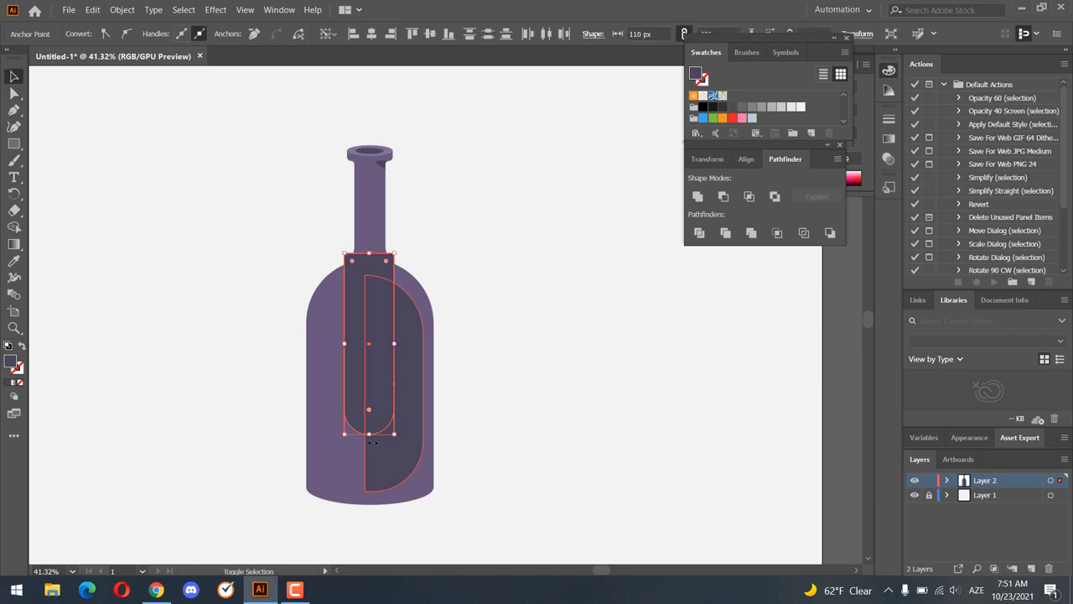
left_click(385, 466, "shift")
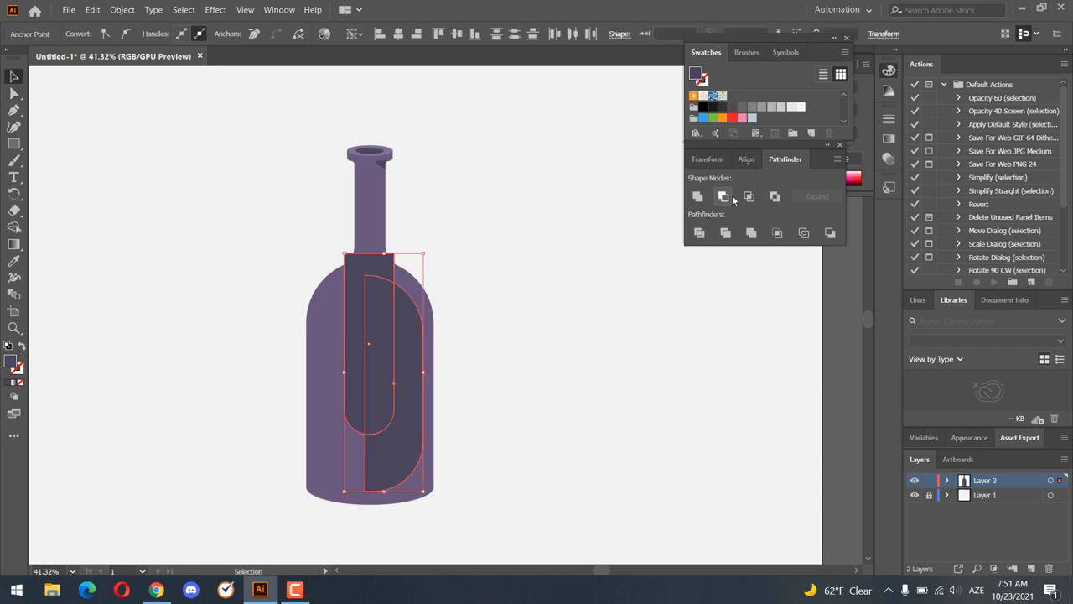
- Divide the shapes, delete the narrow inner piece, and draw a tall rectangle on the left
left_click(697, 241)
double_click(395, 364)
left_click(366, 334)
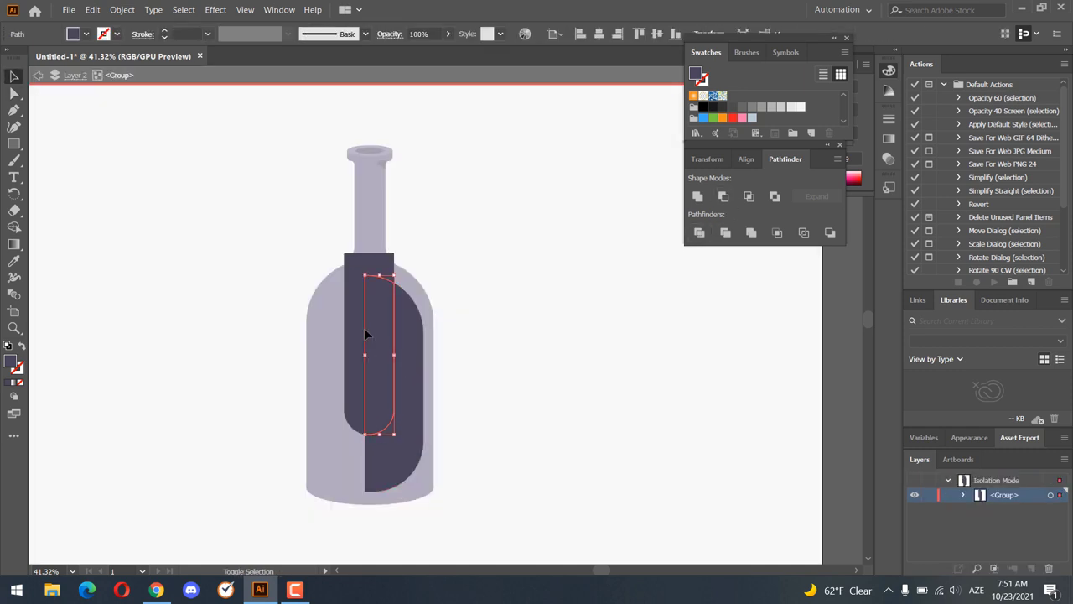
key("Delete")
key("Escape")
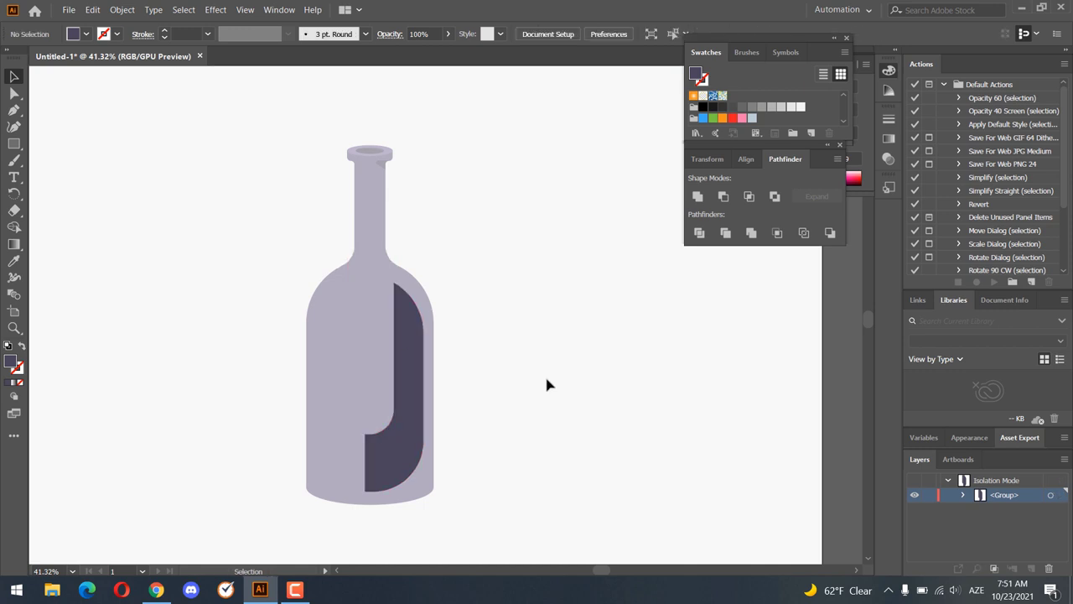
left_click_drag(297, 267, 327, 386)
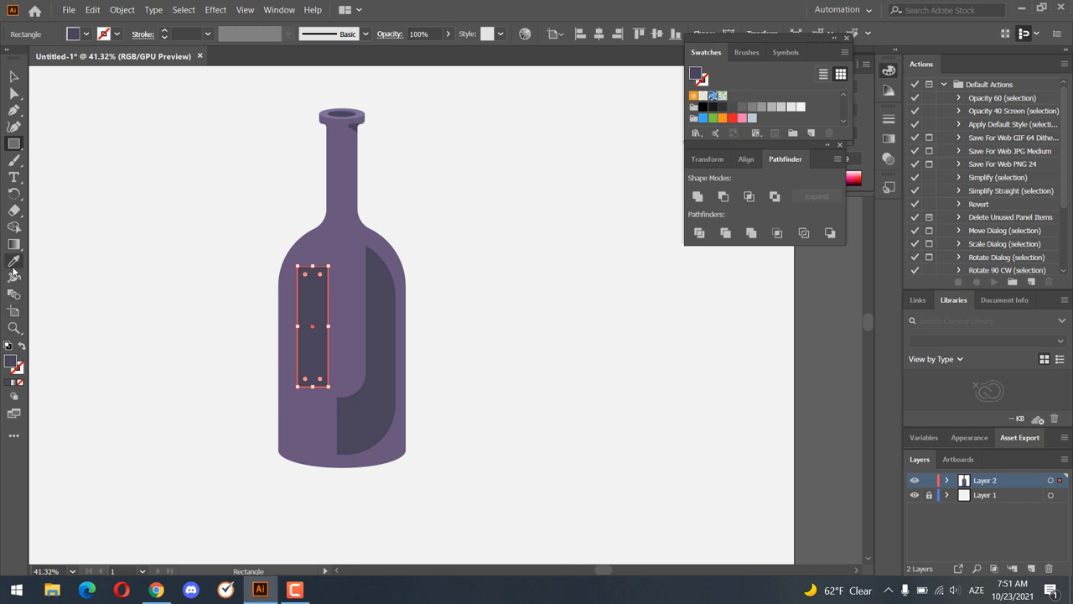
- Make the body highlight rectangle a lighter bottle purple and round it into a pill
left_click(13, 261)
left_click(293, 403)
double_click(14, 363)
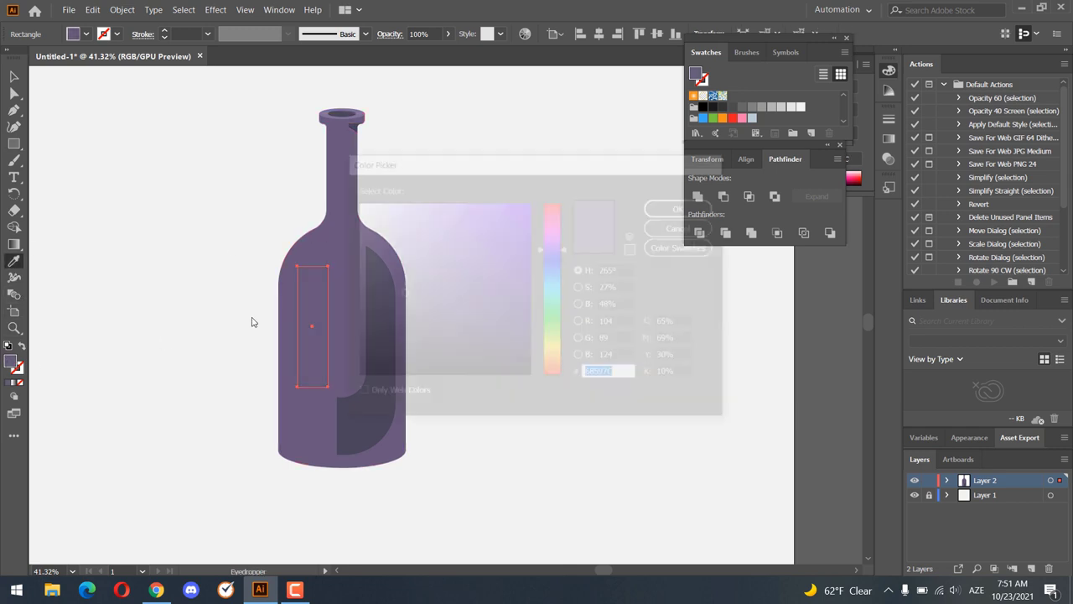
left_click(684, 206)
left_click(13, 78)
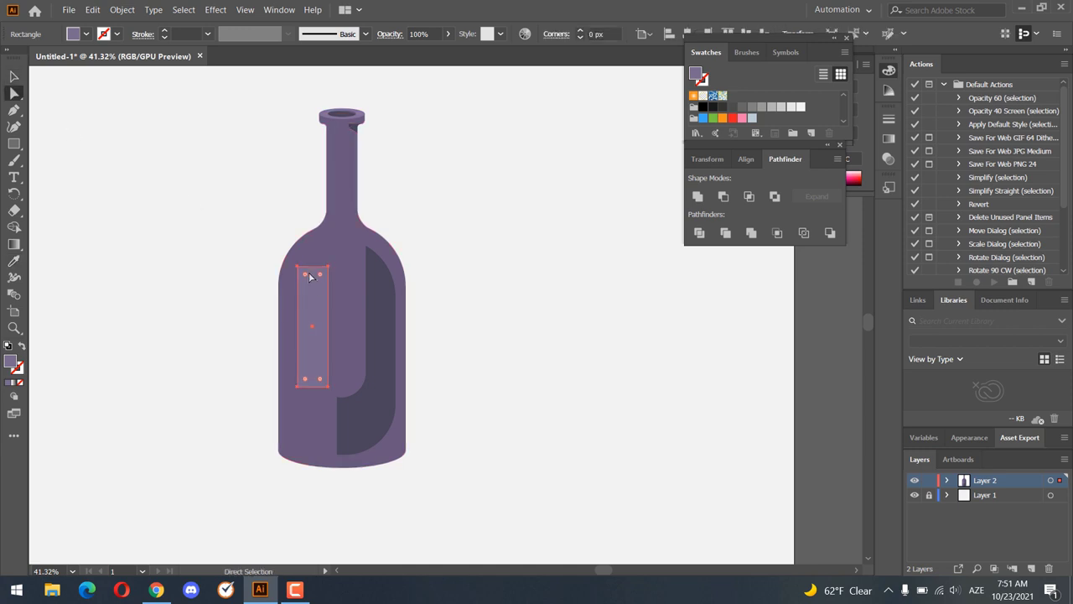
left_click_drag(307, 275, 331, 339)
double_click(11, 362)
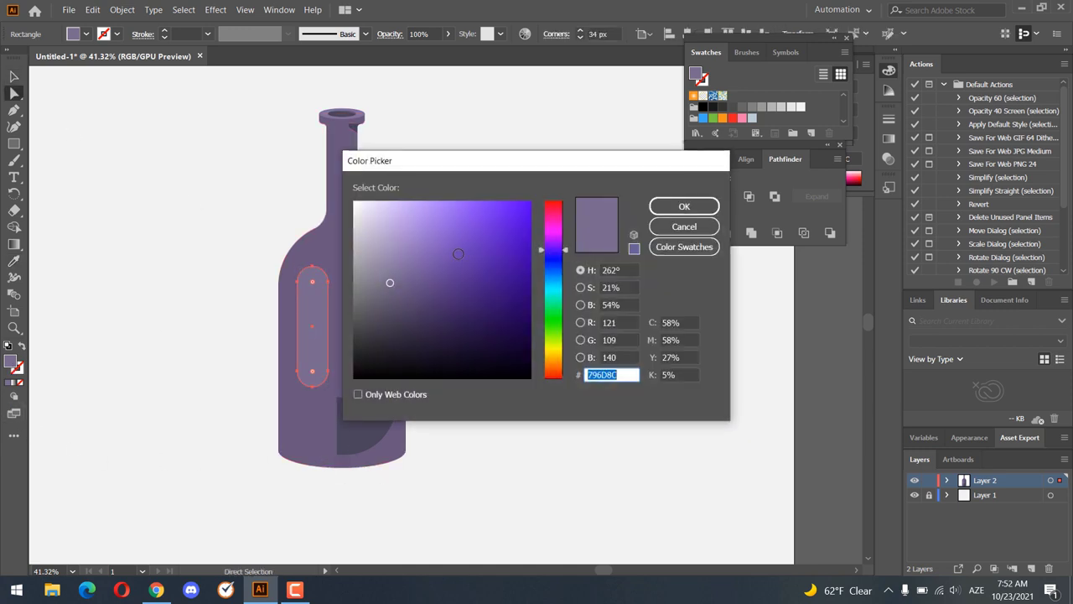
left_click(681, 207)
- Shorten the body pill highlight from its bottom
key("z")
mouse_move(251, 390)
left_mouse_down()
mouse_move(330, 361)
mouse_move(246, 366)
left_mouse_up()
left_click(247, 366)
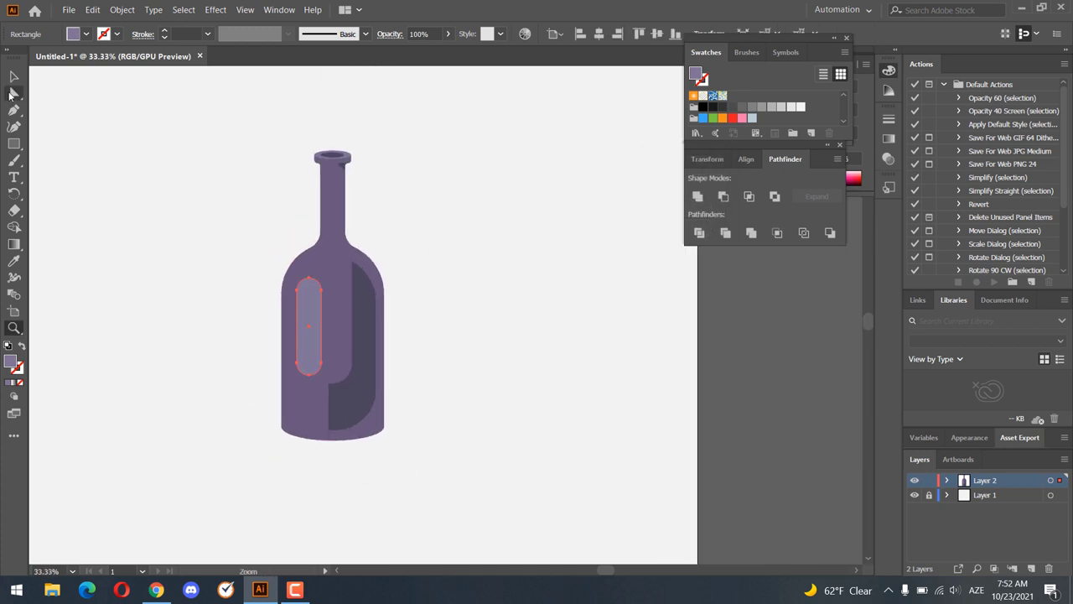
key("v")
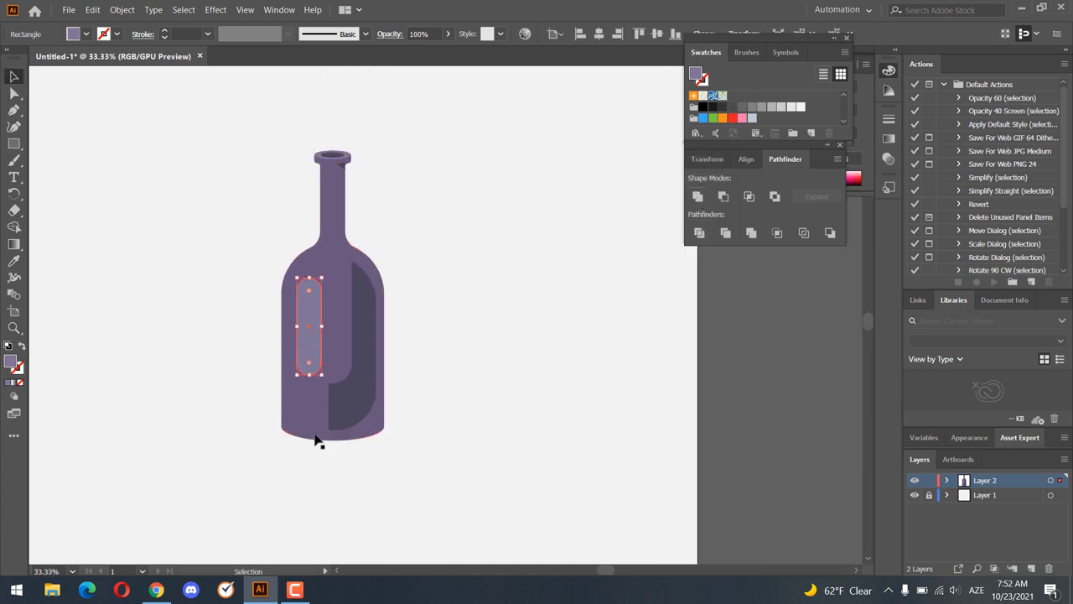
left_click_drag(309, 374, 309, 359)
left_click(503, 277)
- Round the neck highlight rectangle into a pill shape
key("z")
mouse_move(359, 230)
left_mouse_down()
mouse_move(369, 163)
mouse_move(334, 265)
left_mouse_up()
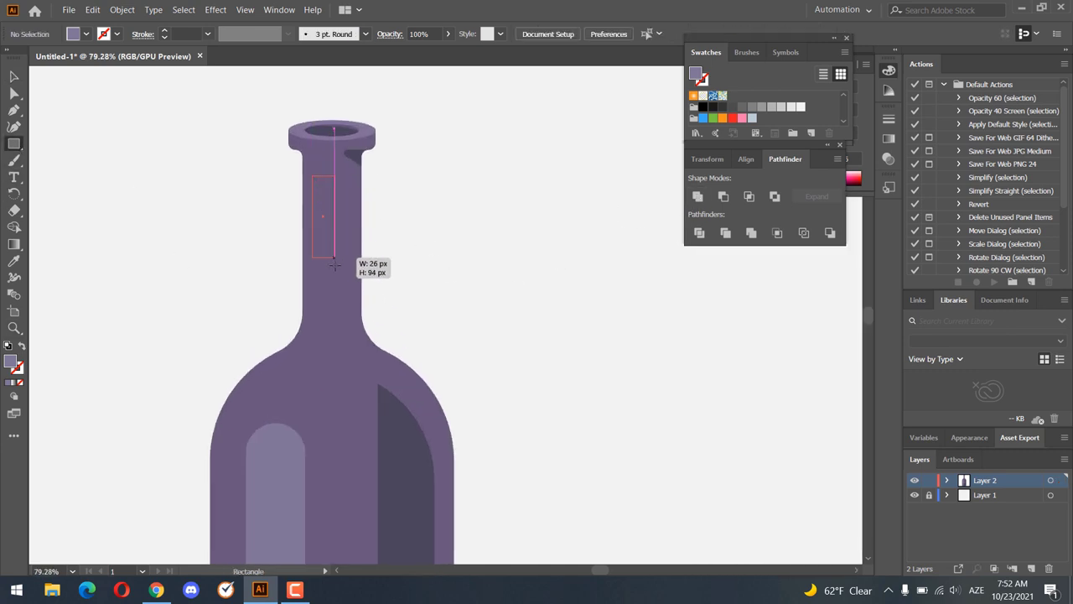
key("a")
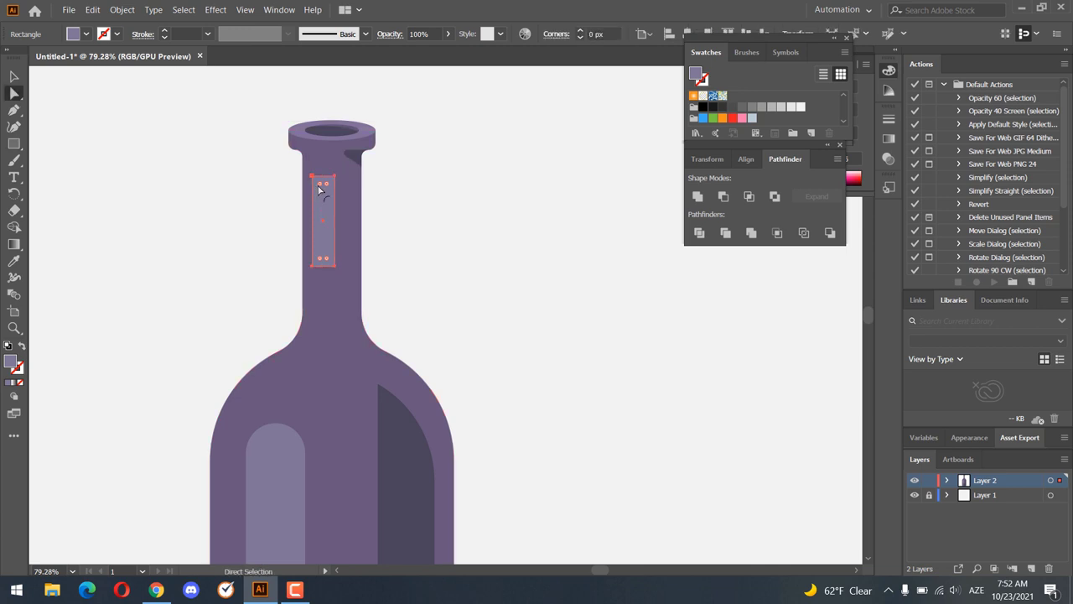
key("z")
left_click_drag(335, 191, 196, 263)
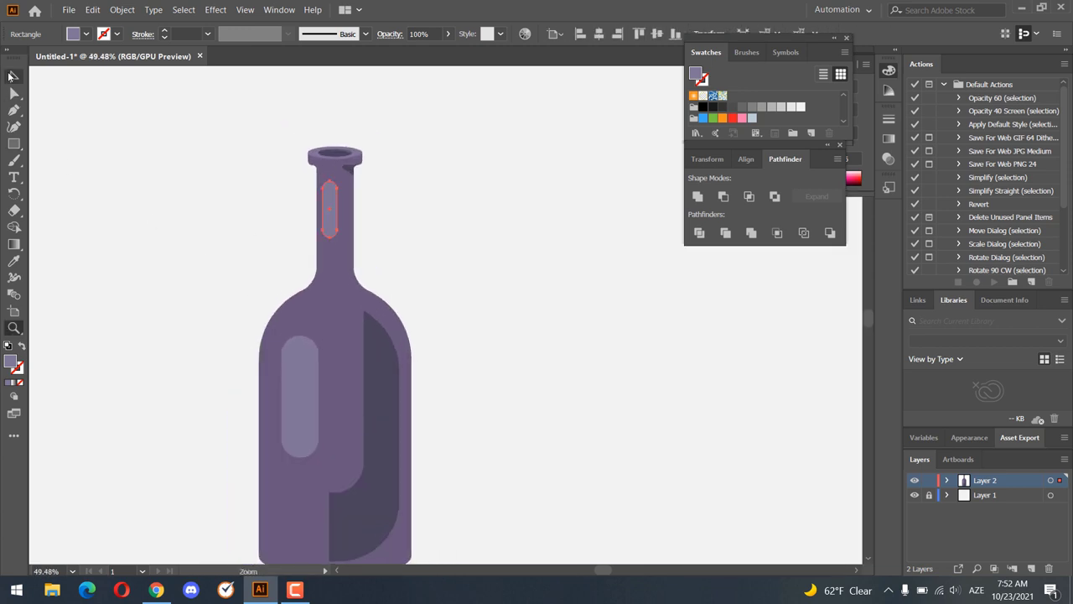
left_click(13, 76)
left_click(477, 232)
- Rotate the whole bottle 90° so it lies sideways, neck right, and move it up-left
key("z")
left_click(427, 211)
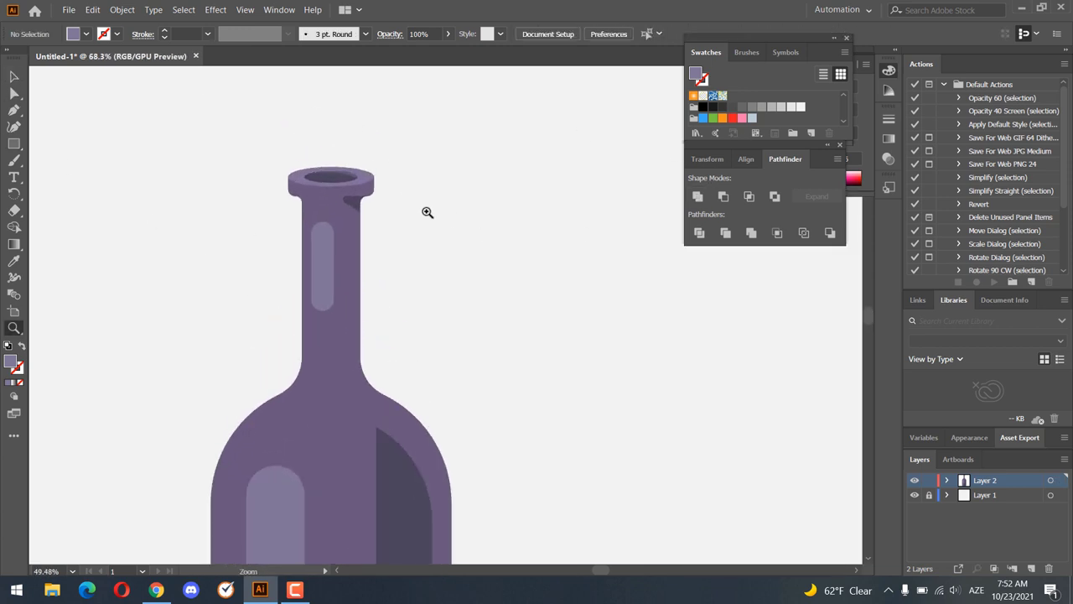
left_click(338, 290, "alt")
left_click(339, 246)
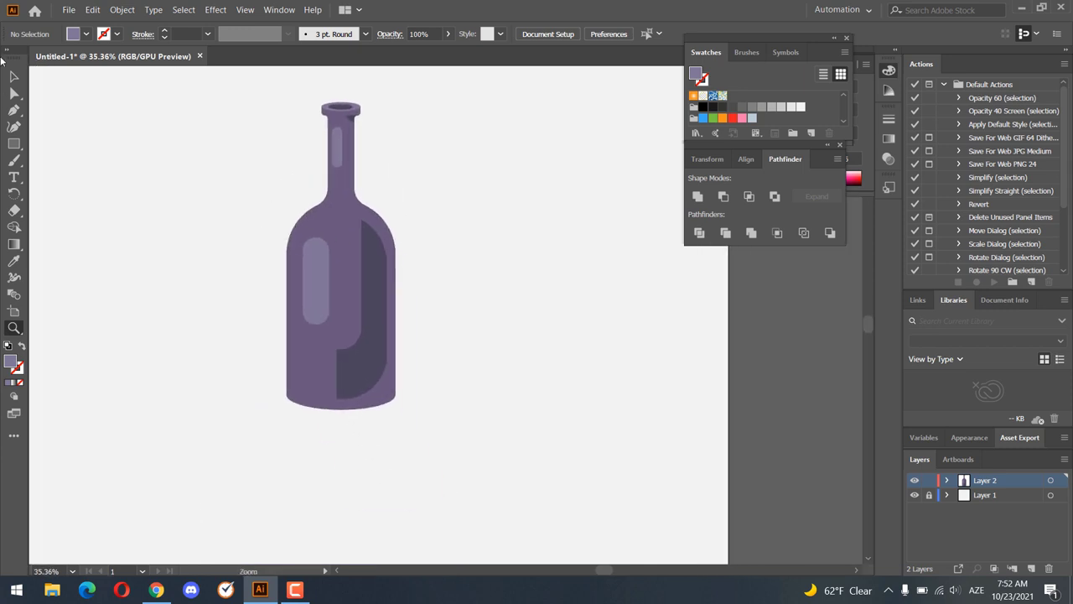
key("v")
left_click_drag(483, 458, 193, 160)
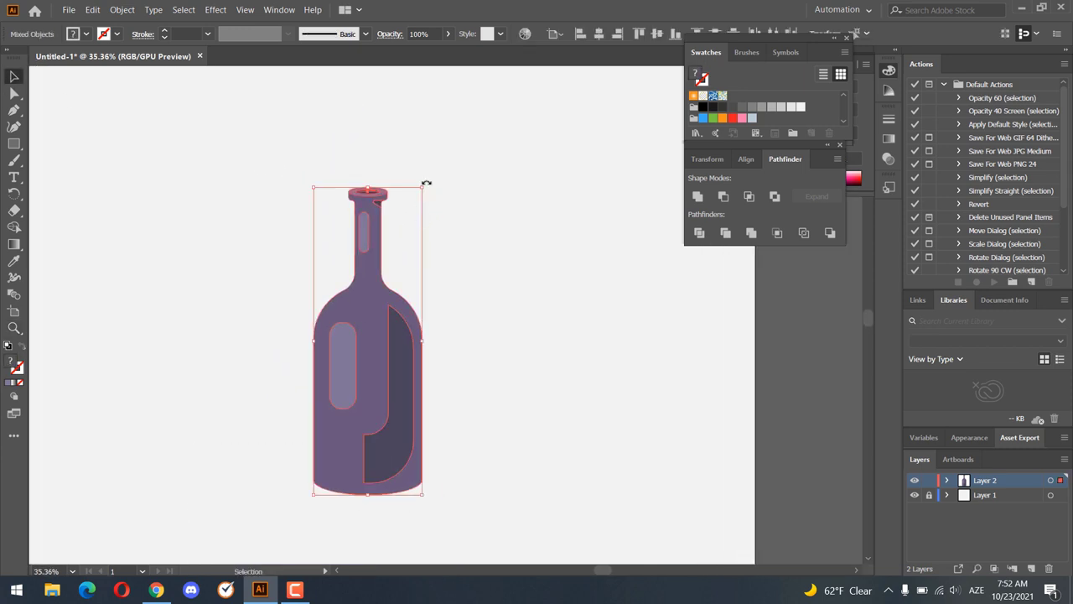
left_click_drag(426, 182, 587, 421)
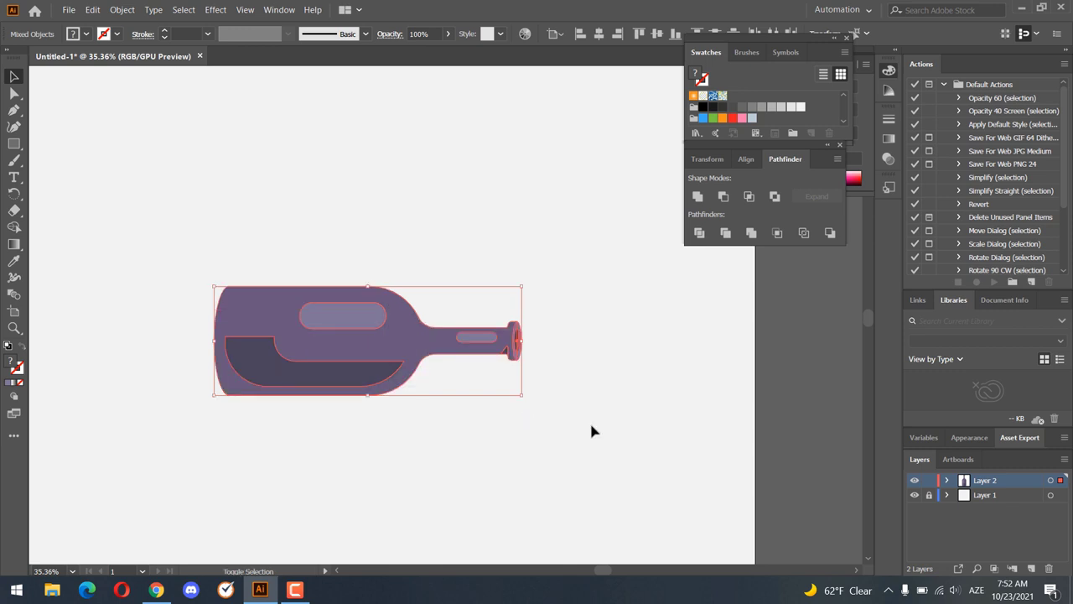
left_click_drag(281, 297, 167, 166)
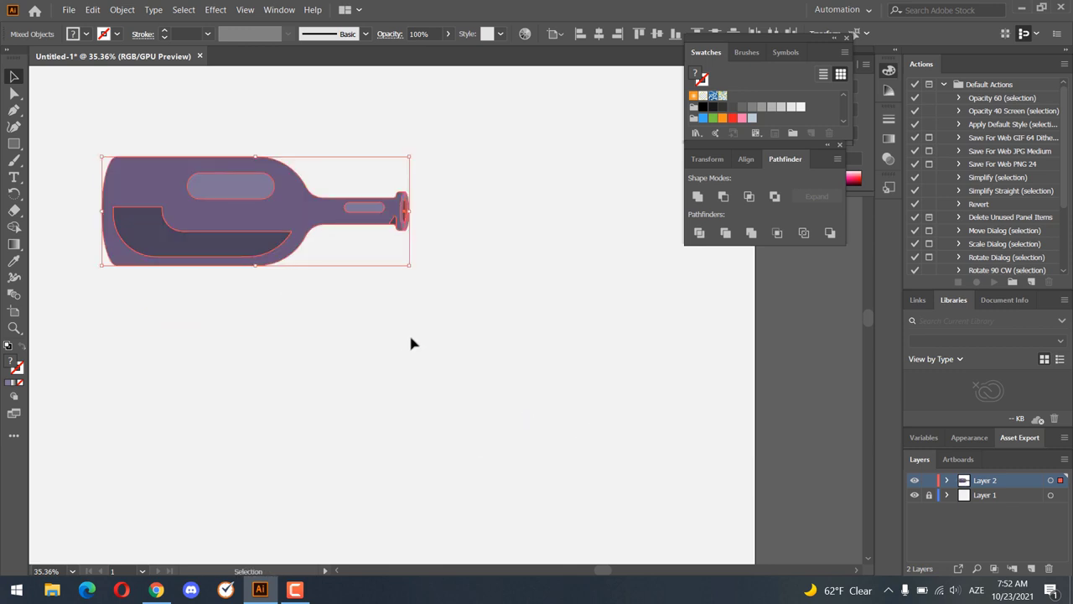
left_click(410, 341)
key("z")
left_click_drag(396, 182, 469, 181)
left_click(14, 109)
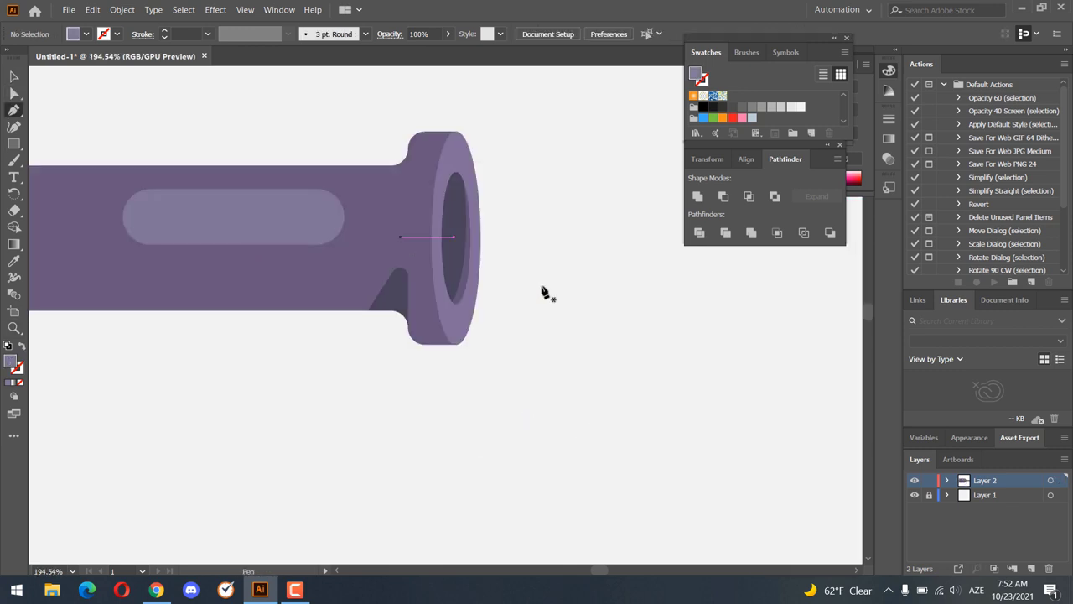
- Draw a Pen path from the bottle's mouth straight down far below it
left_click(423, 254)
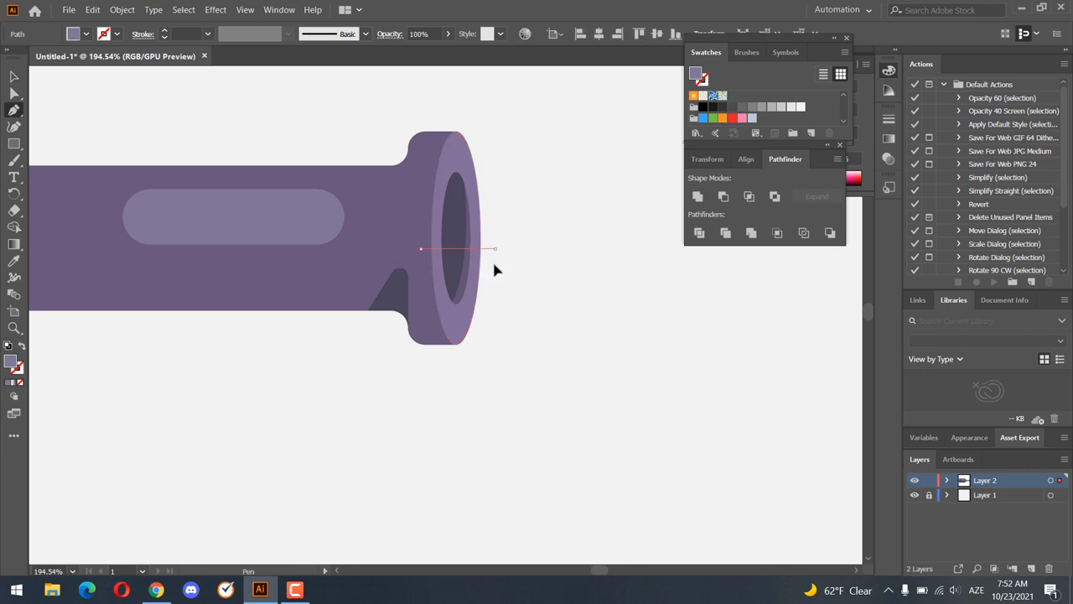
key("z")
left_click_drag(537, 357, 341, 407)
scroll(495, 336, "down", 3)
key("a")
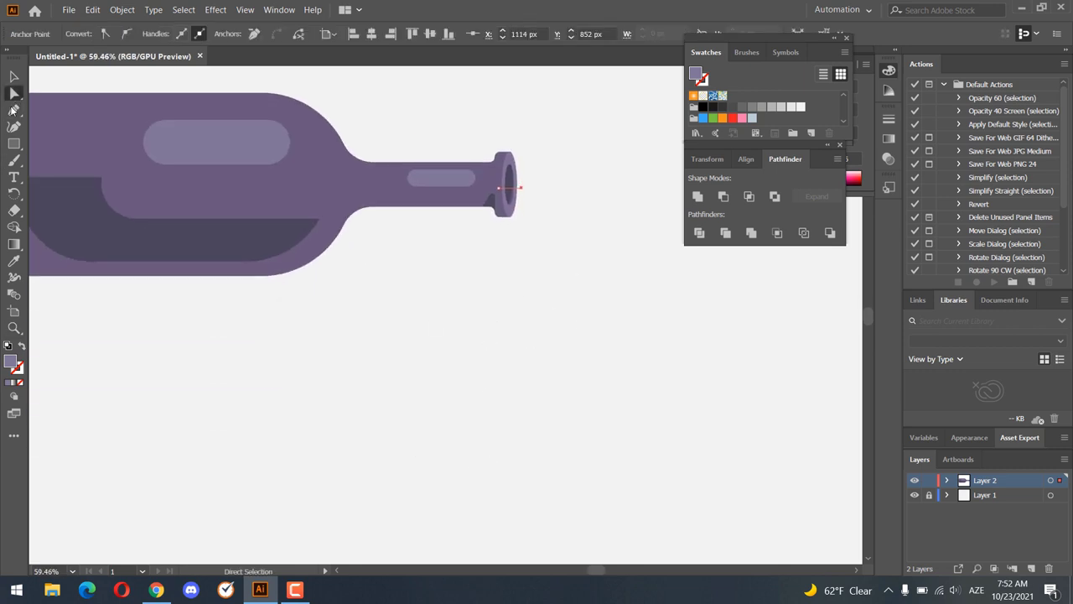
left_click(506, 174)
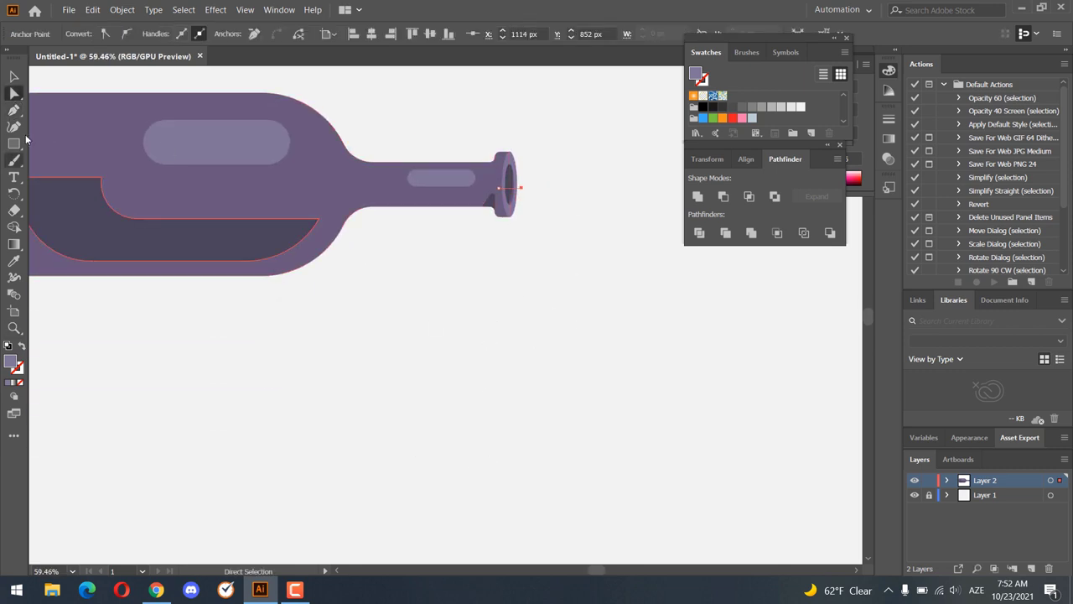
left_click(14, 110)
left_click(520, 188)
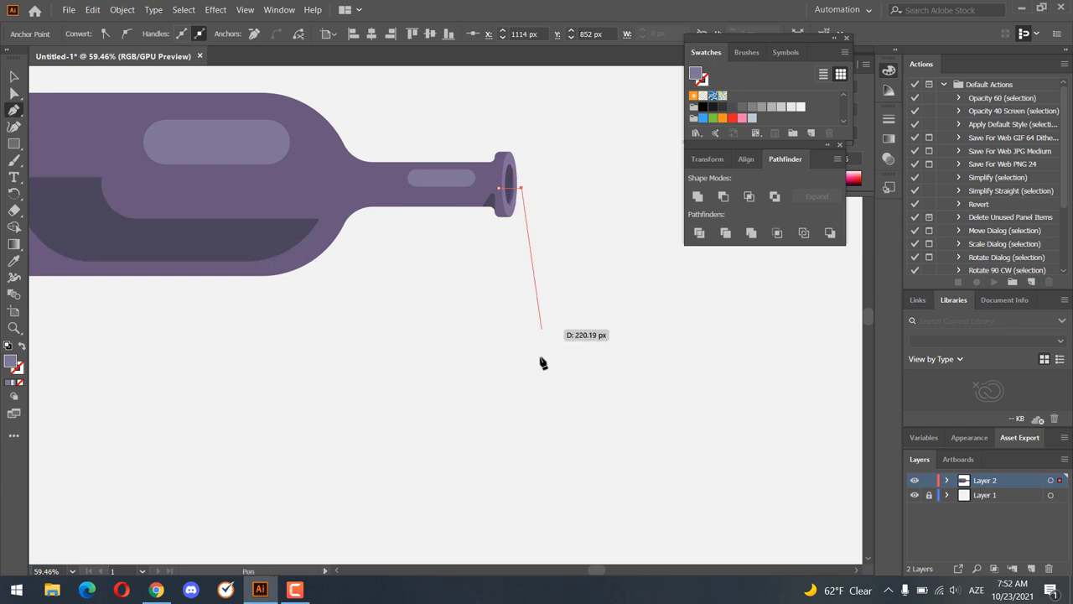
left_click(521, 490)
left_click(13, 76)
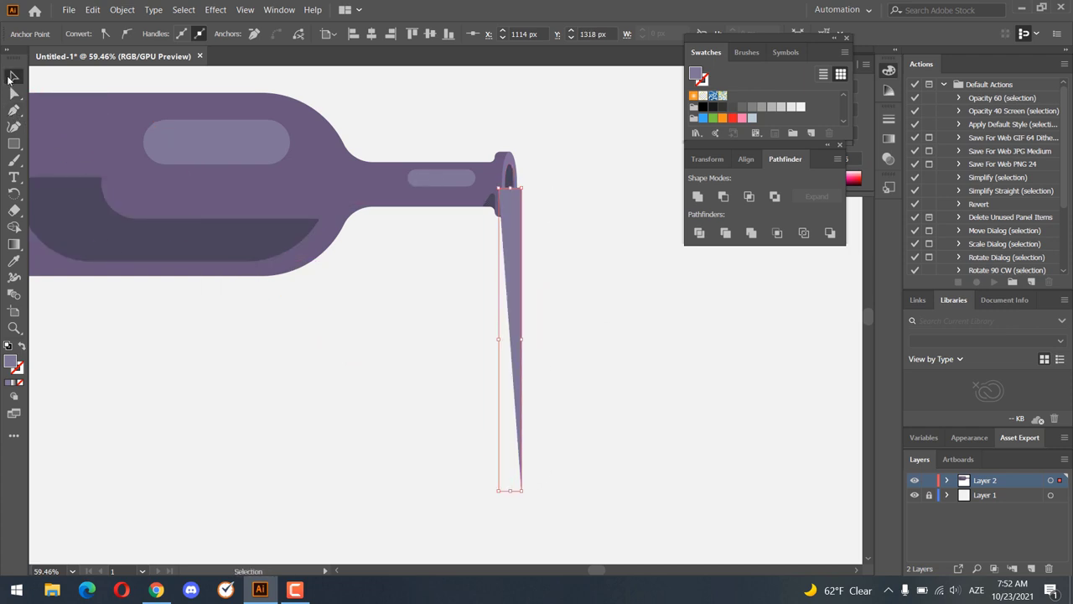
- Make the path a dark purple 29 pt stroke and nudge it slightly down
left_click(14, 261)
left_click(72, 238)
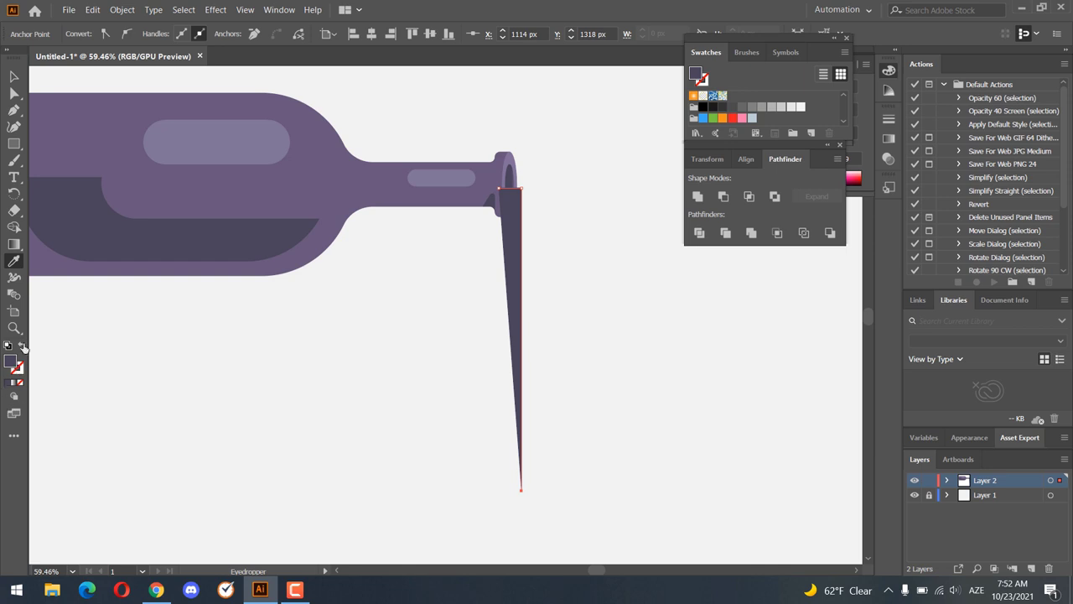
left_click(23, 346)
left_click(13, 76)
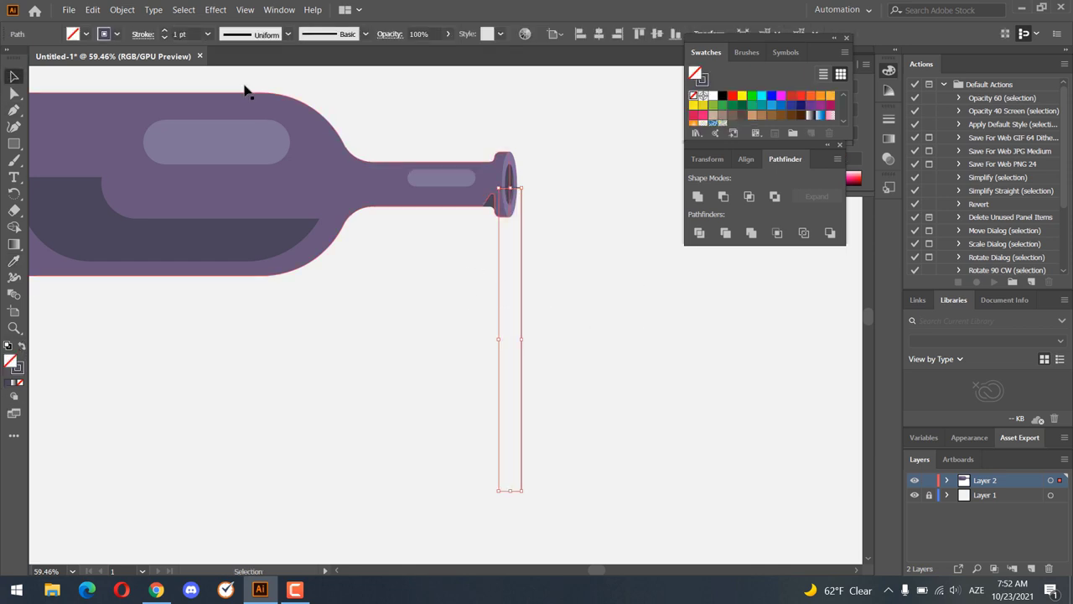
key("Up")
key("Up")
key("Up")
key("Up")
key("Up")
key("Up")
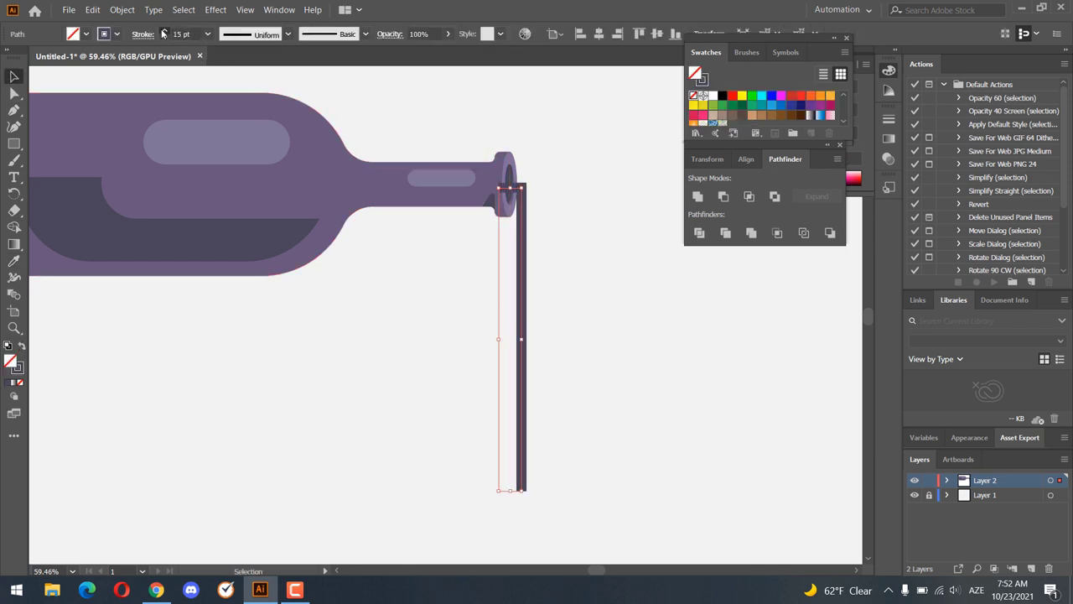
key("Up")
key("Up")
key("Up")
key("Up")
key("Up")
key("Up")
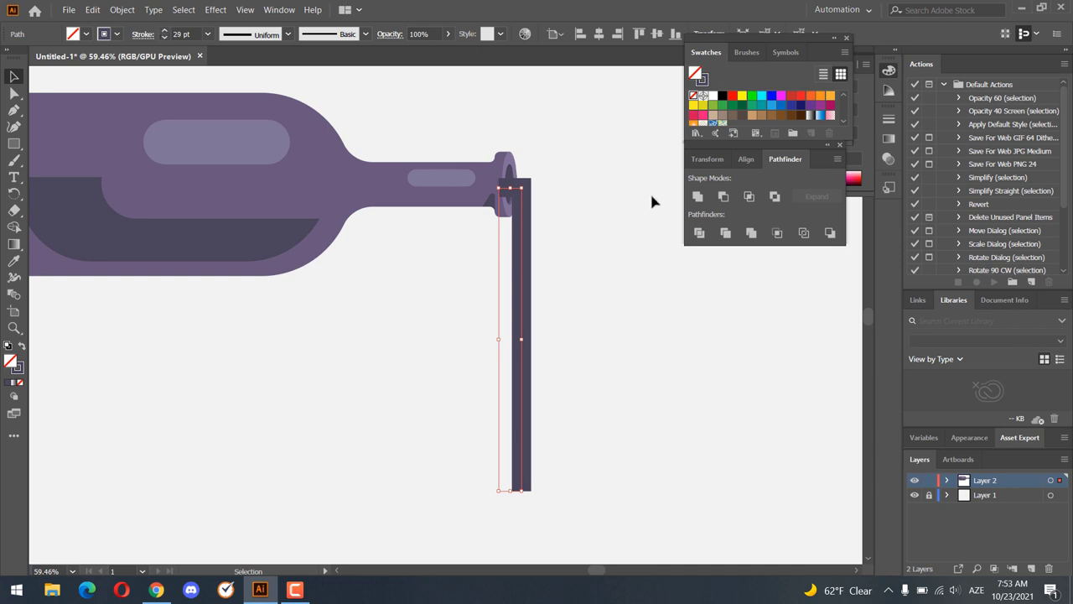
key("Down")
key("Down")
key("Down")
key("Down")
key("Down")
key("Down")
key("Down")
key("Down")
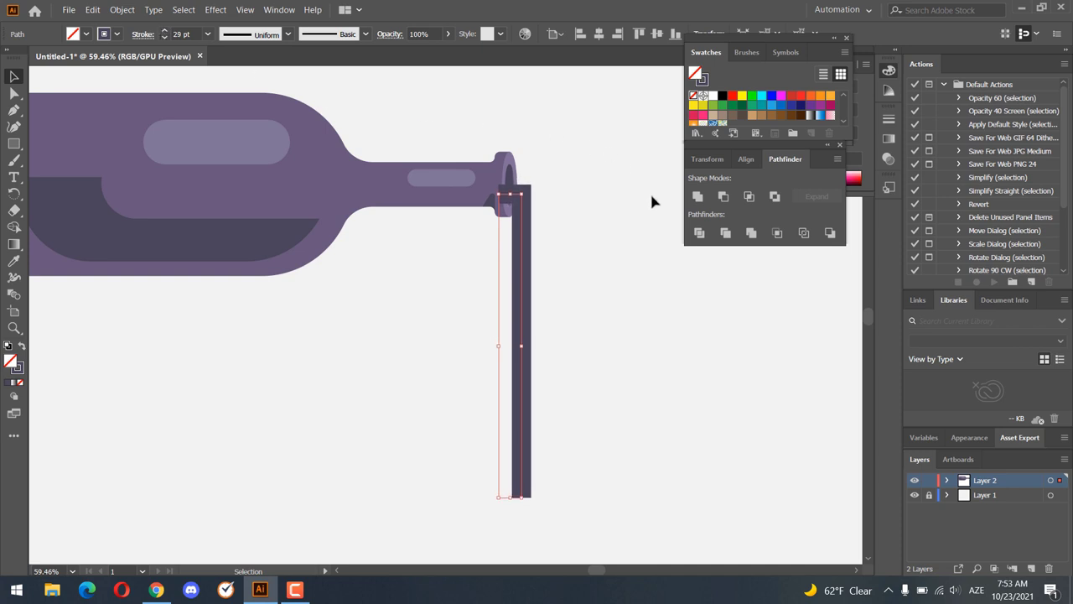
key("Down")
key("Down")
key("Down")
- Round the stream's top corner with Direct Selection and reselect the stream
left_click(16, 95)
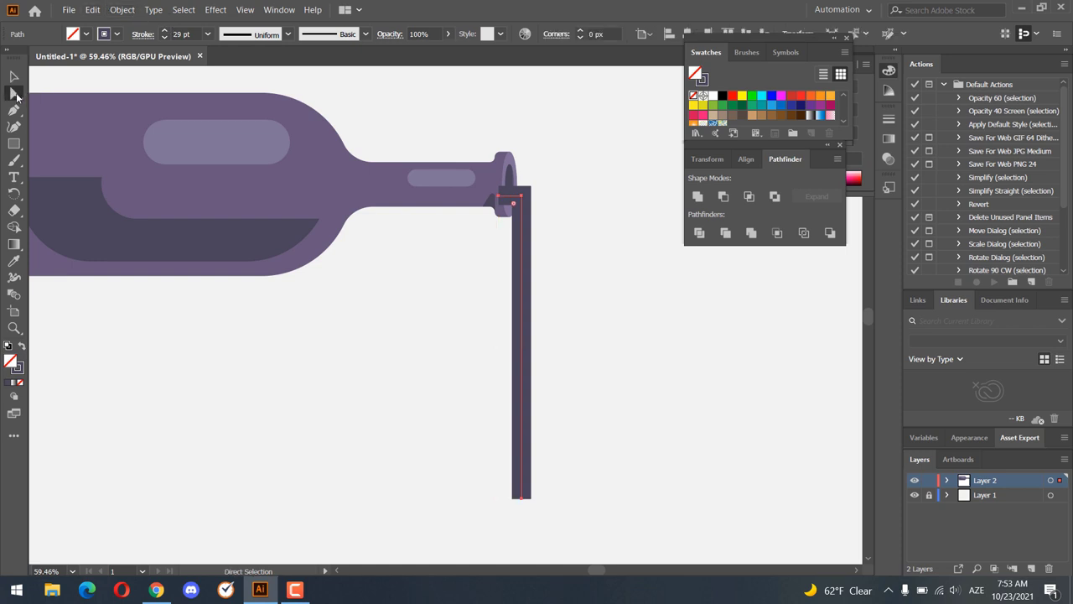
left_click_drag(522, 205, 518, 230)
left_click(608, 277)
left_click(14, 76)
left_click_drag(560, 409, 490, 381)
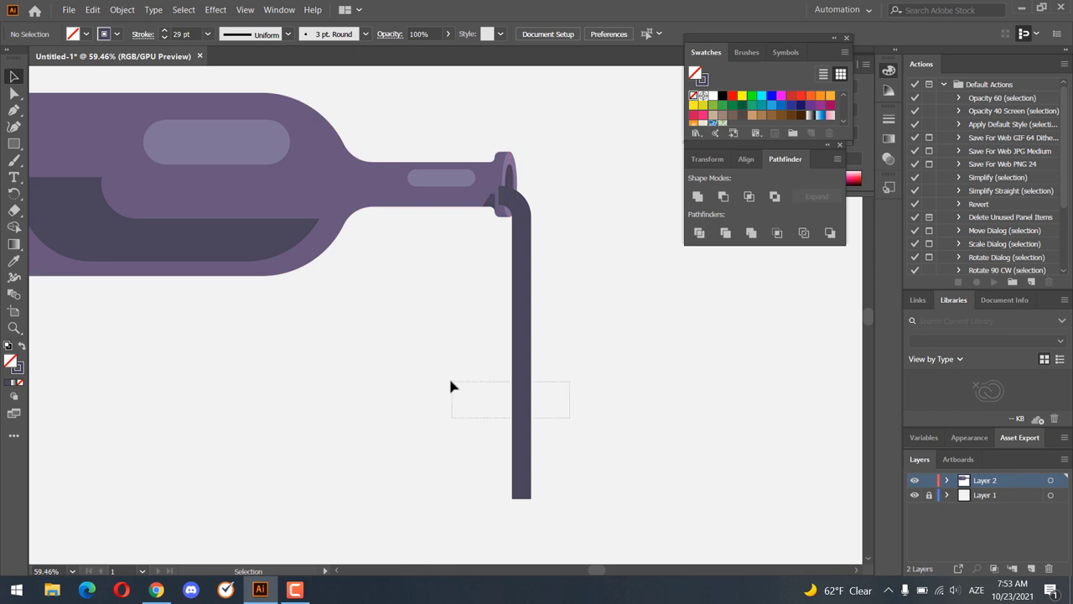
left_click(121, 9)
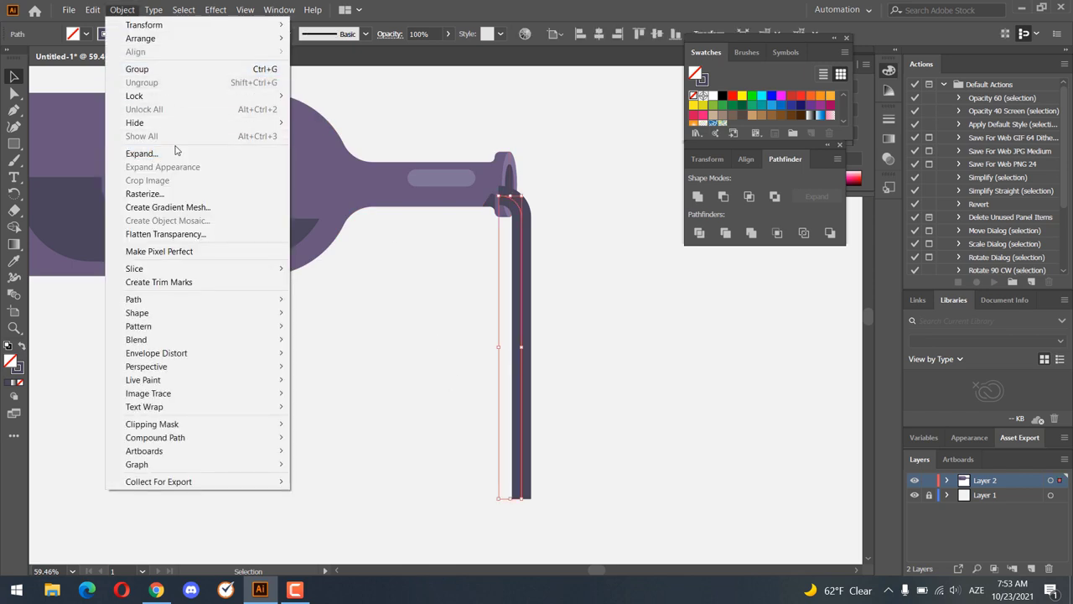
- Expand the stream's stroke into a filled shape and nudge it up into the mouth
left_click(141, 153)
left_click(503, 375)
key("z")
left_click_drag(518, 215, 685, 290)
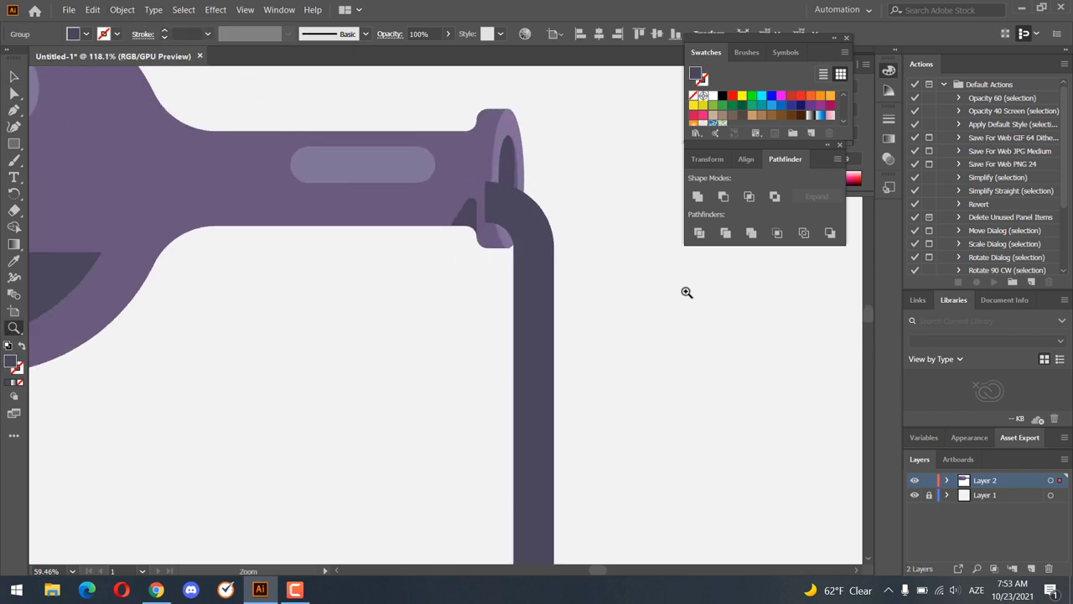
left_click(14, 76)
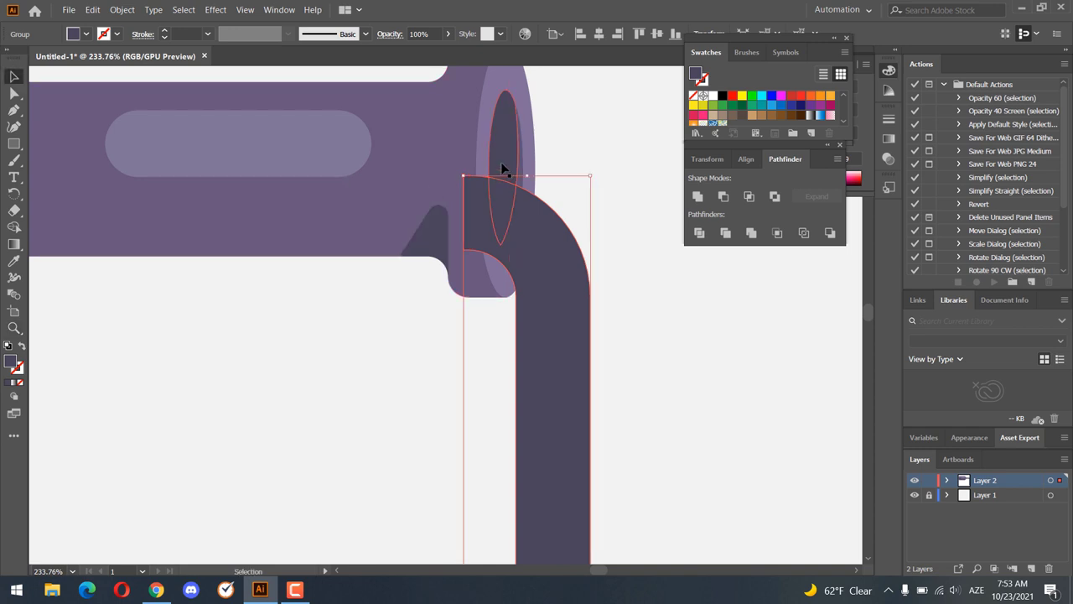
left_click_drag(559, 307, 547, 267)
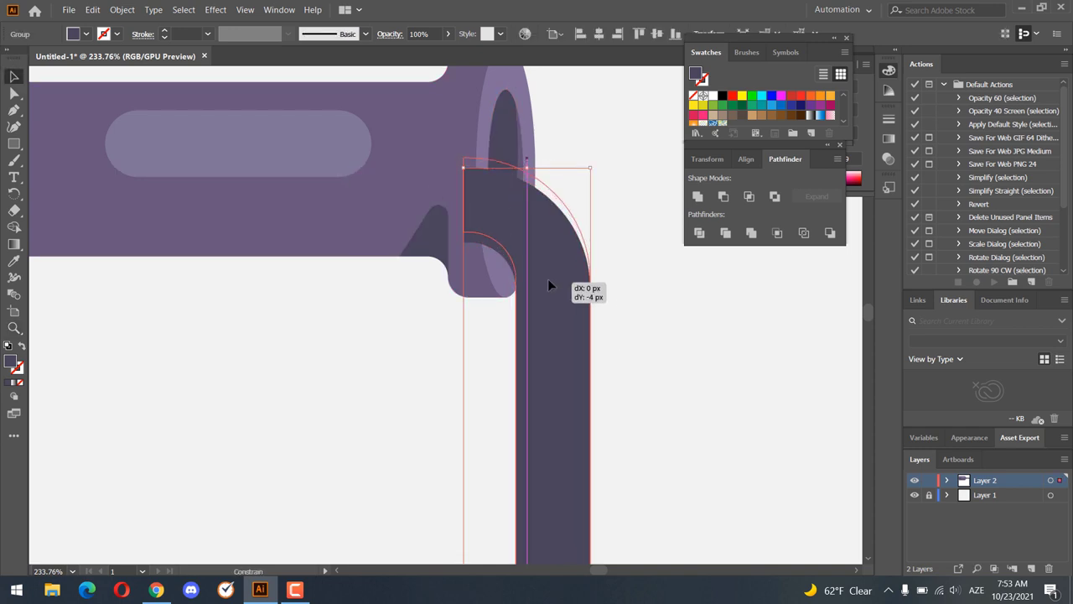
- Divide the stream with the mouth ellipse and delete the piece covering the rim
left_click(508, 146, "shift")
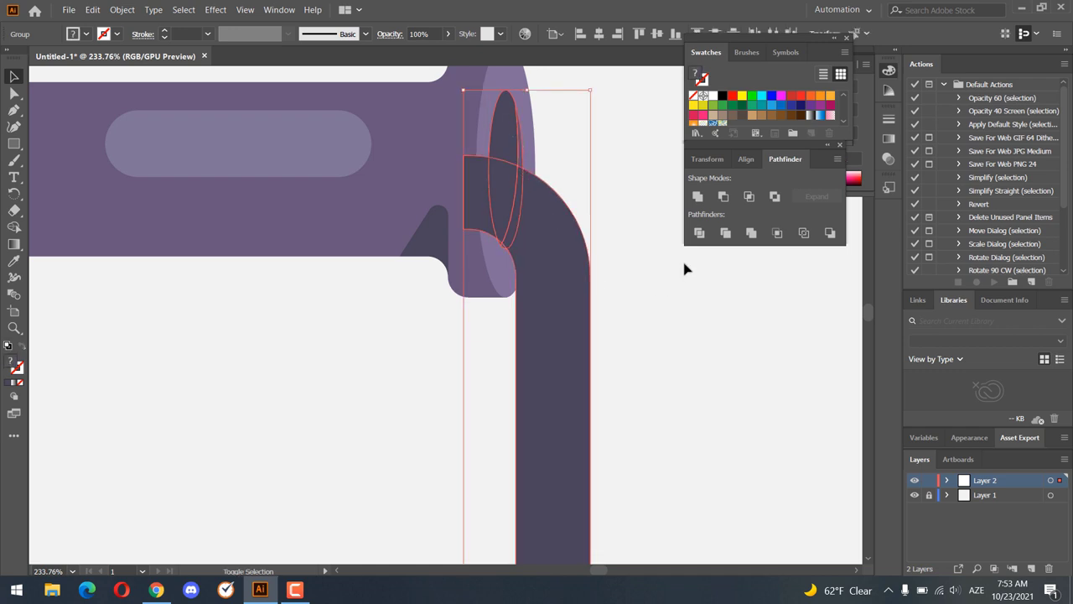
left_click(700, 233)
double_click(489, 189)
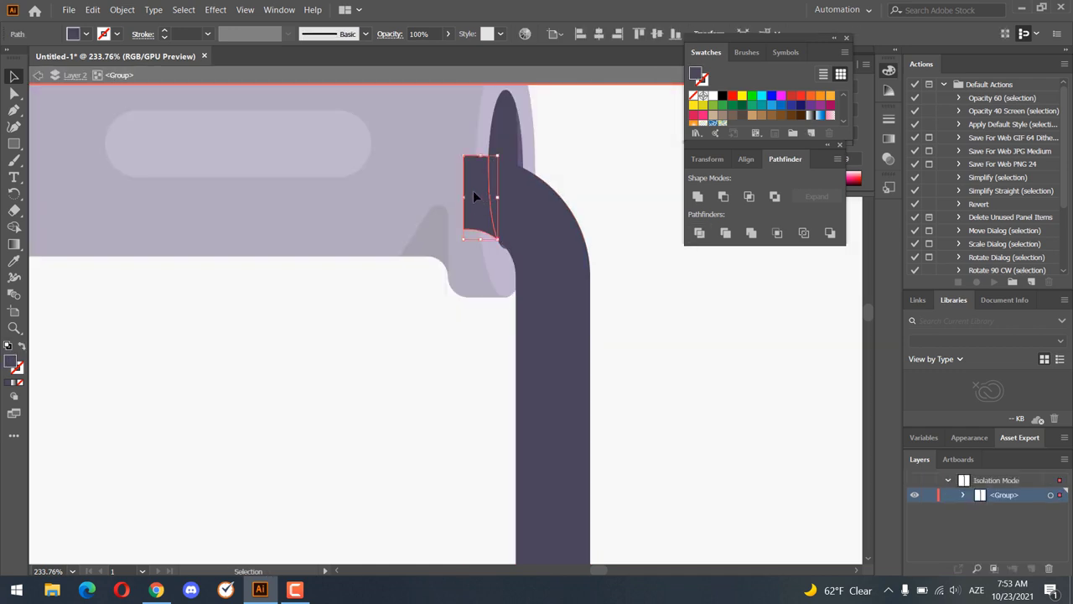
key("Delete")
key("Escape")
key("ctrl+0")
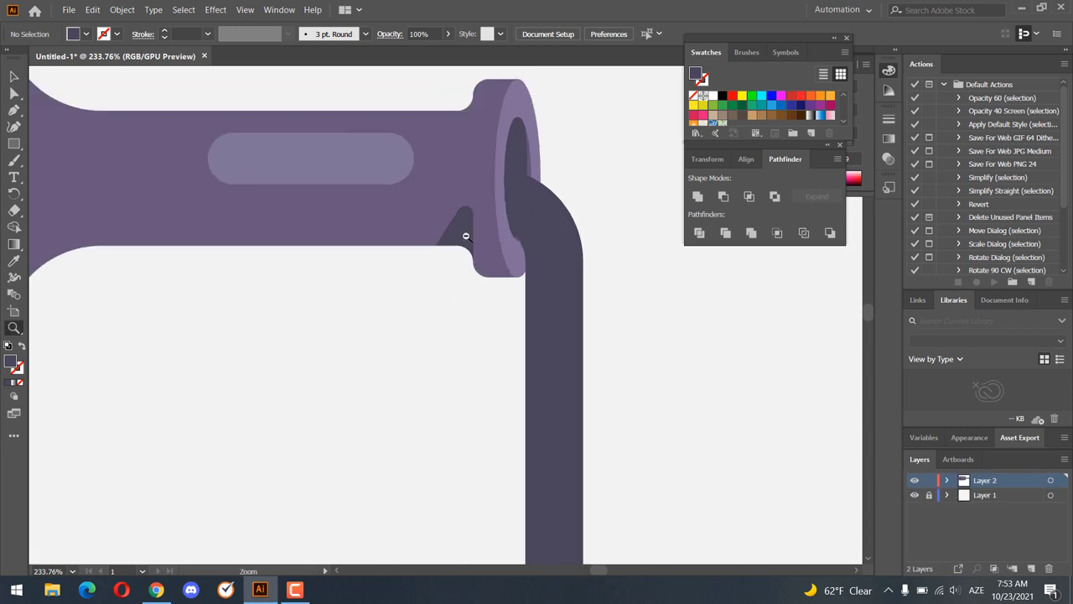
scroll(507, 328, "up", 2)
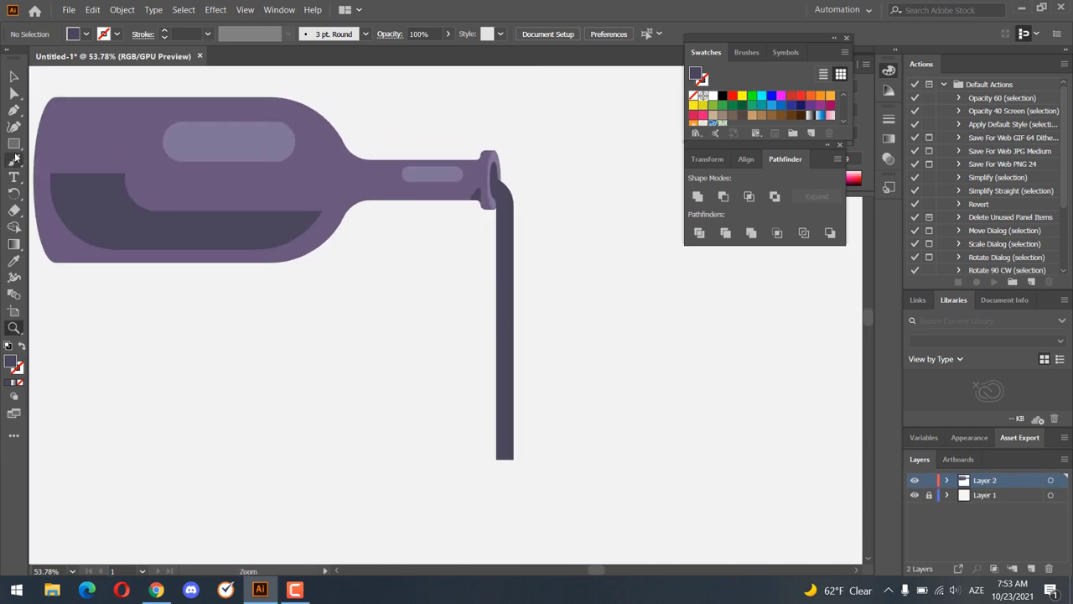
- Draw a flat puddle ellipse under the stream and tuck a smaller ellipse against it
left_click_drag(13, 144, 84, 158)
mouse_move(451, 453)
left_mouse_down()
mouse_move(620, 476)
mouse_move(562, 469)
left_mouse_up()
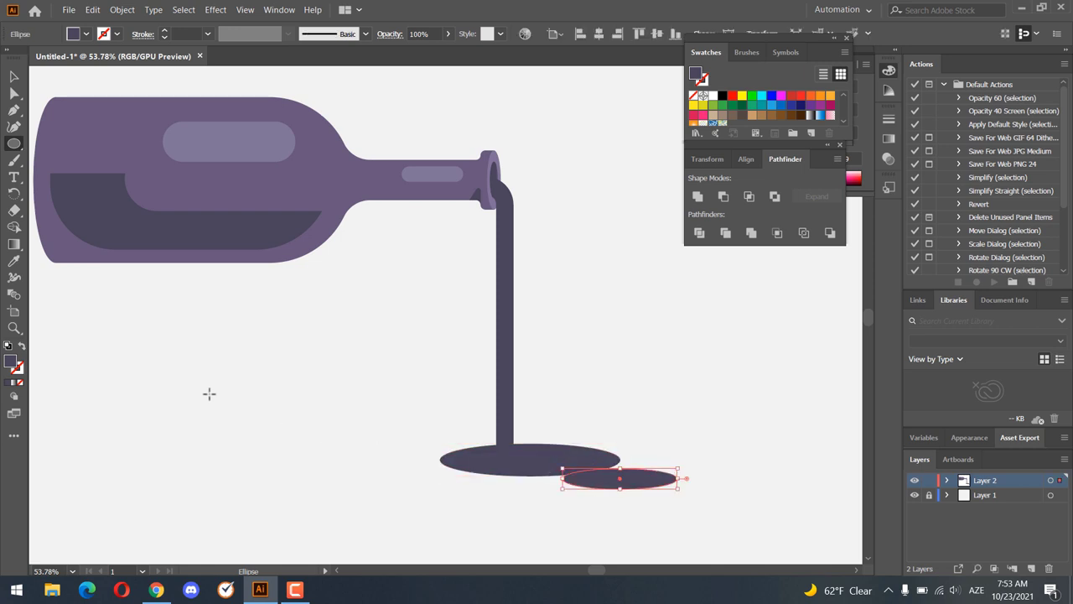
left_click(14, 76)
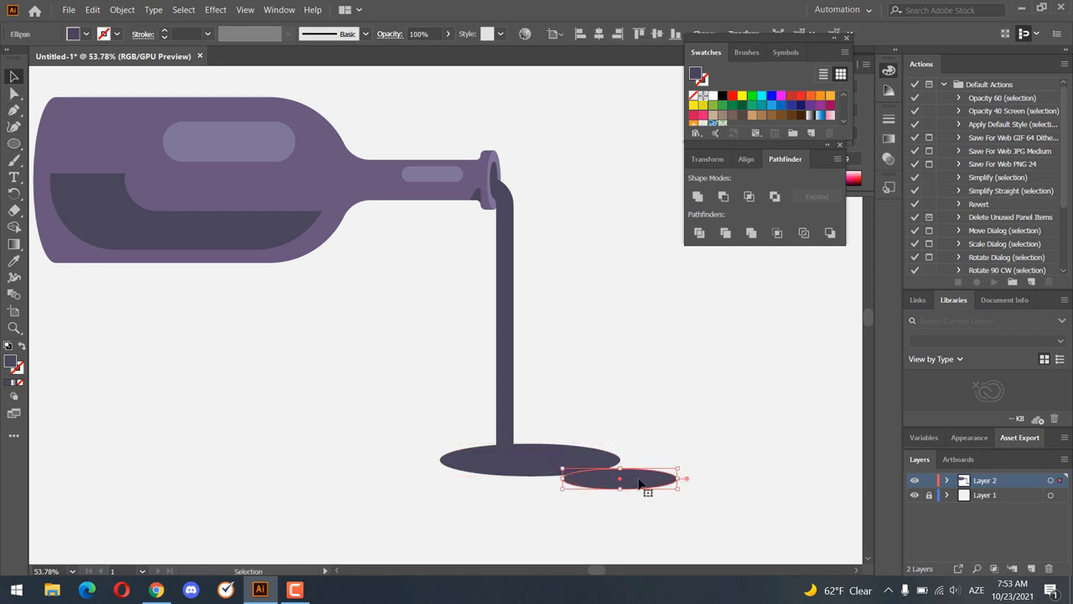
left_click(664, 531)
left_click_drag(635, 494, 616, 427)
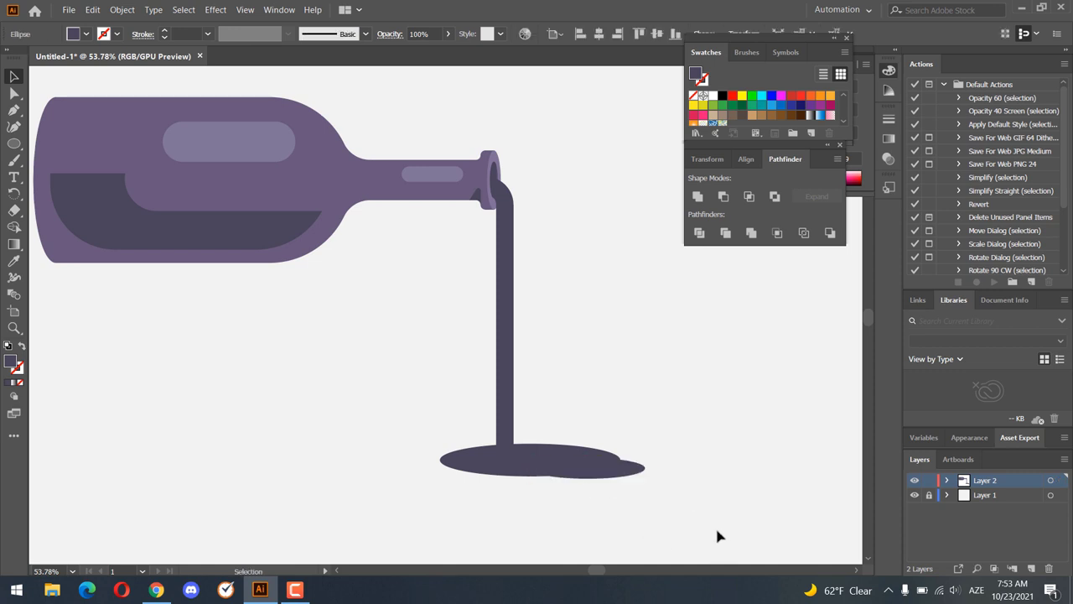
left_click_drag(625, 474, 613, 489)
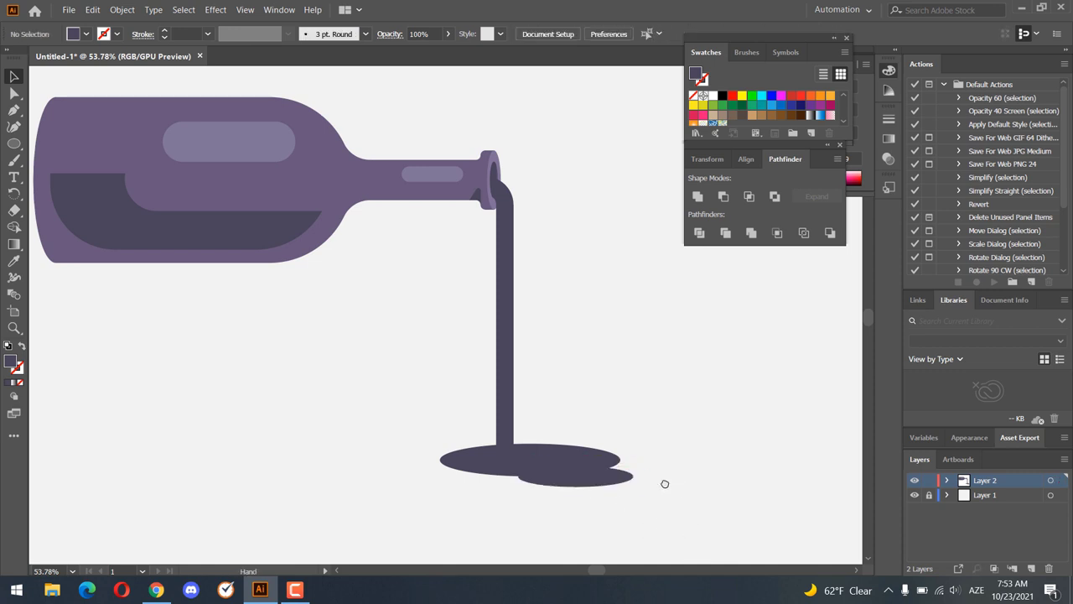
key("z")
mouse_move(611, 410)
left_mouse_down()
mouse_move(484, 433)
mouse_move(611, 503)
mouse_move(87, 27)
left_mouse_up()
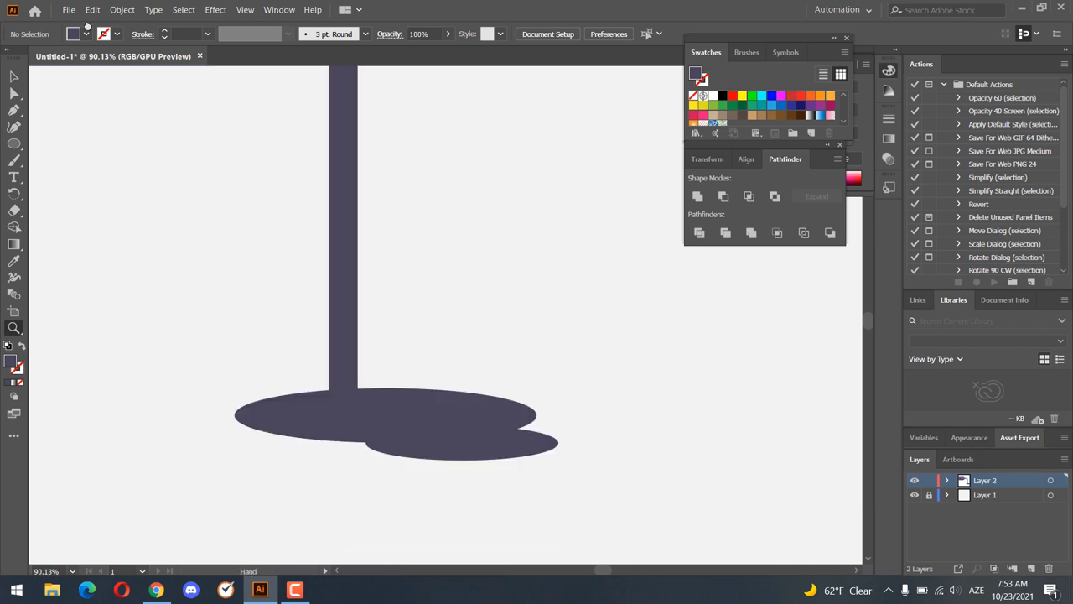
key("v")
- Copy the small ellipse, Paste in Back, and shrink the copy into a droplet
left_click(93, 9)
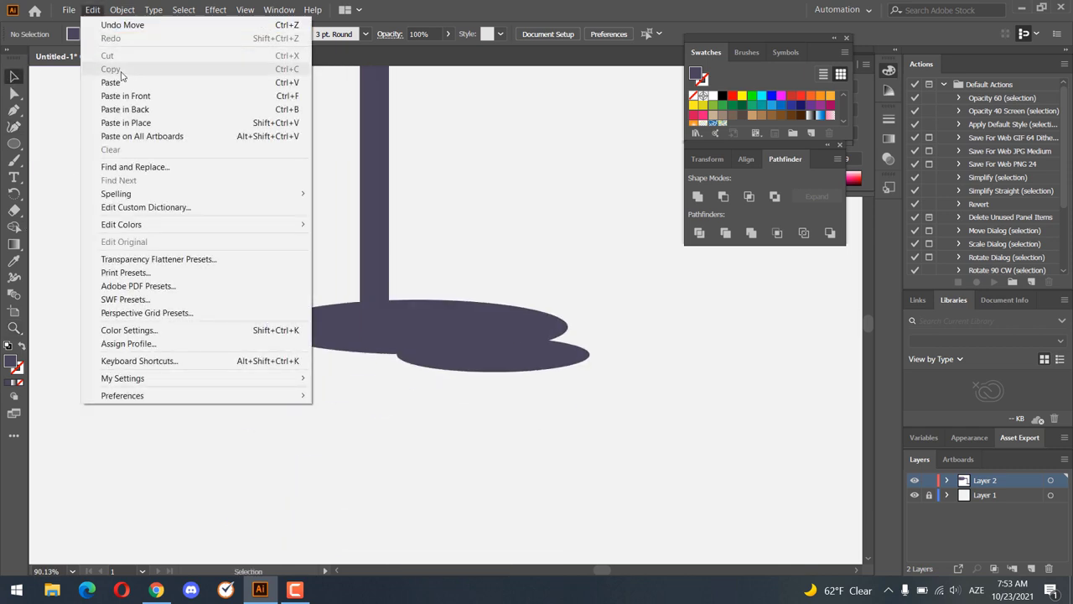
left_click(138, 136)
left_click(93, 10)
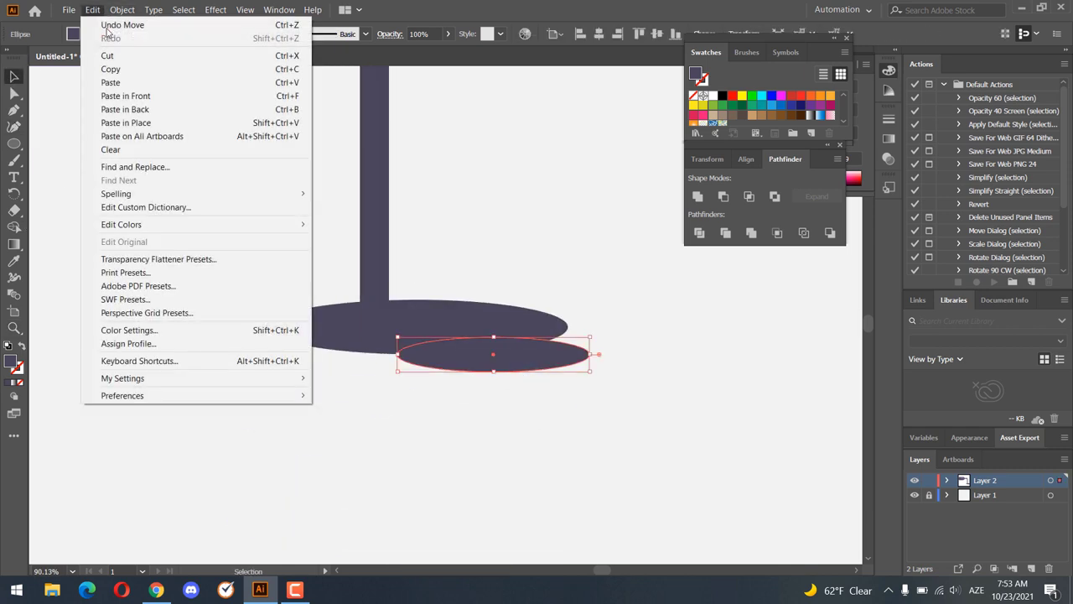
left_click(110, 68)
left_click(92, 10)
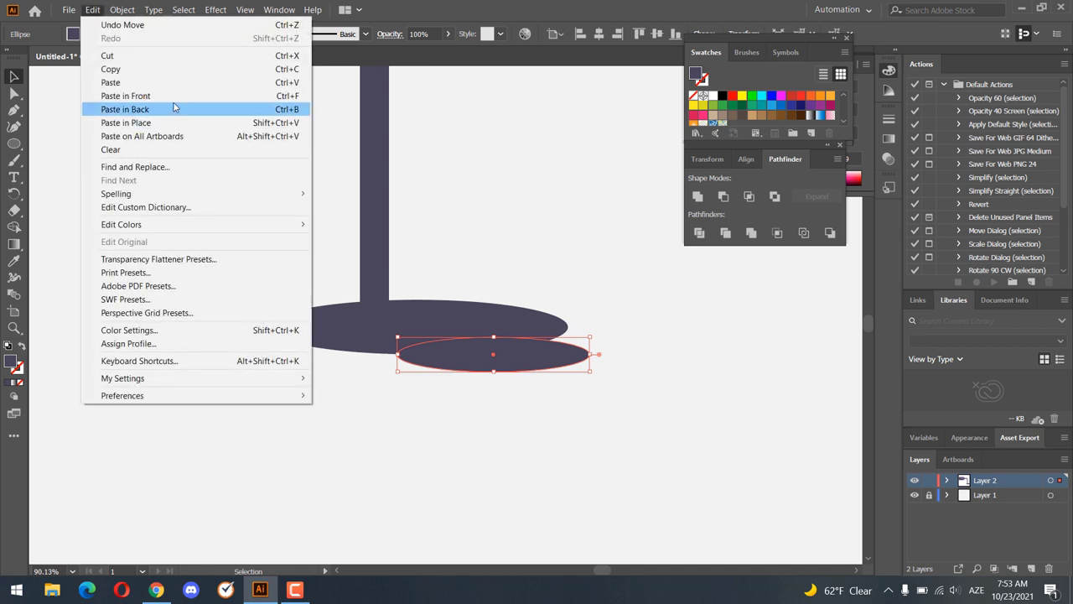
left_click(126, 109)
mouse_move(591, 372)
left_mouse_down()
mouse_move(540, 369)
mouse_move(631, 353)
mouse_move(659, 361)
mouse_move(622, 329)
left_mouse_up()
key("ctrl+shift+a")
key("z")
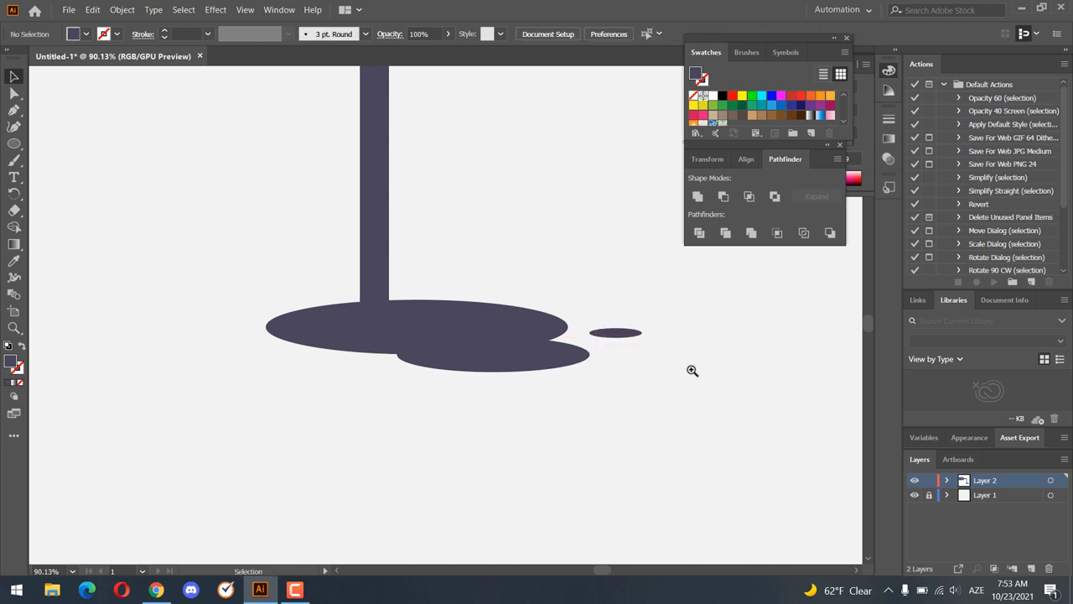
mouse_move(690, 369)
left_mouse_down()
mouse_move(445, 391)
mouse_move(570, 393)
mouse_move(567, 412)
left_mouse_up()
left_click(17, 79)
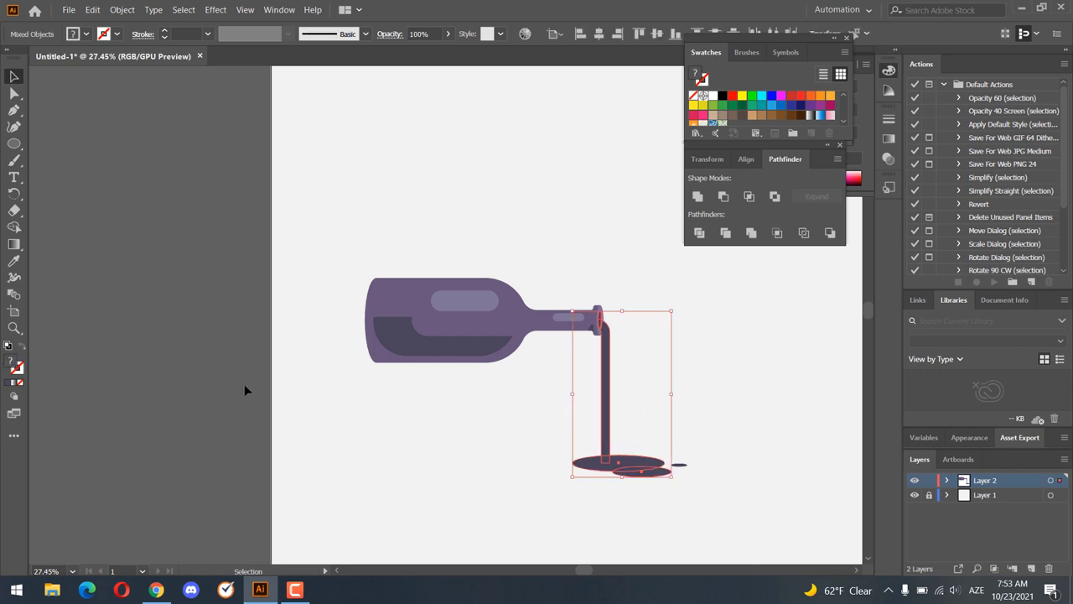
left_click(807, 98)
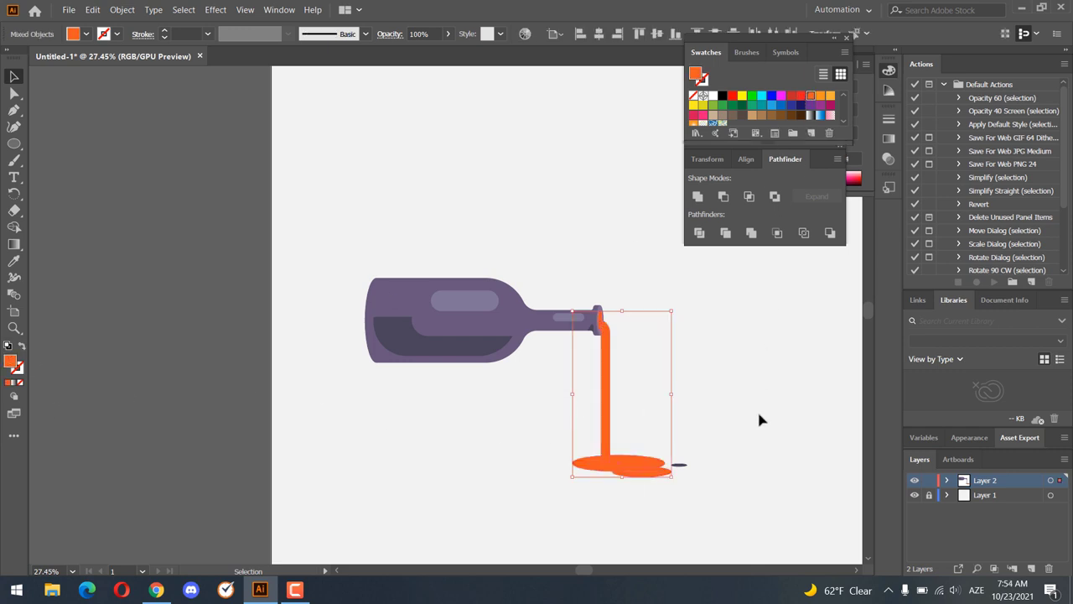
left_click(759, 409)
key("ctrl+z")
left_click(616, 400)
left_click(605, 397)
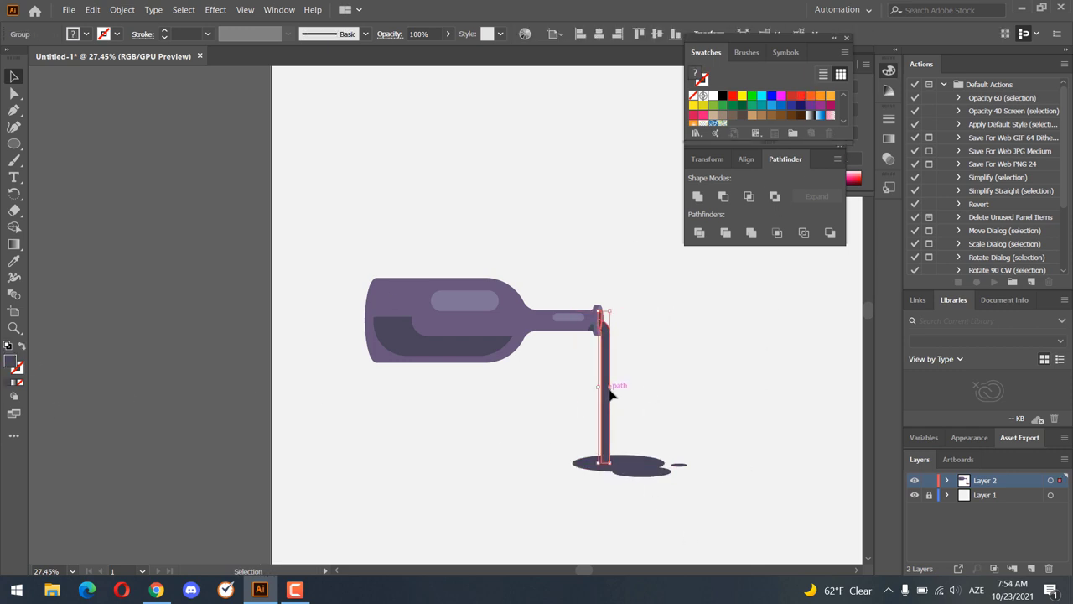
scroll(620, 358, "up", 5)
left_click_drag(562, 427, 458, 239)
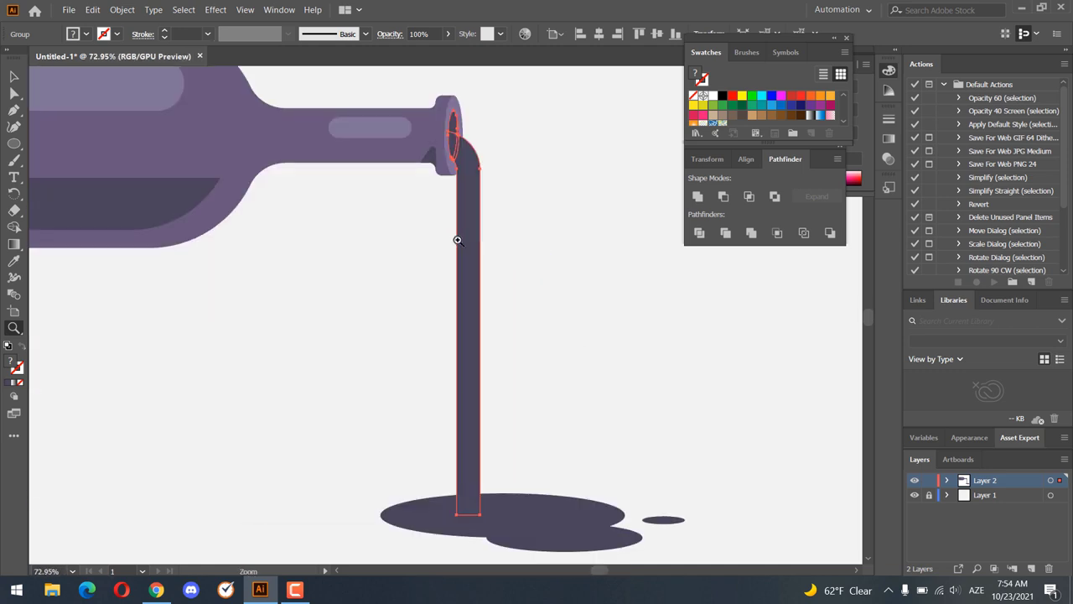
scroll(439, 97, "up", 3)
scroll(433, 63, "up", 3)
left_click(15, 93)
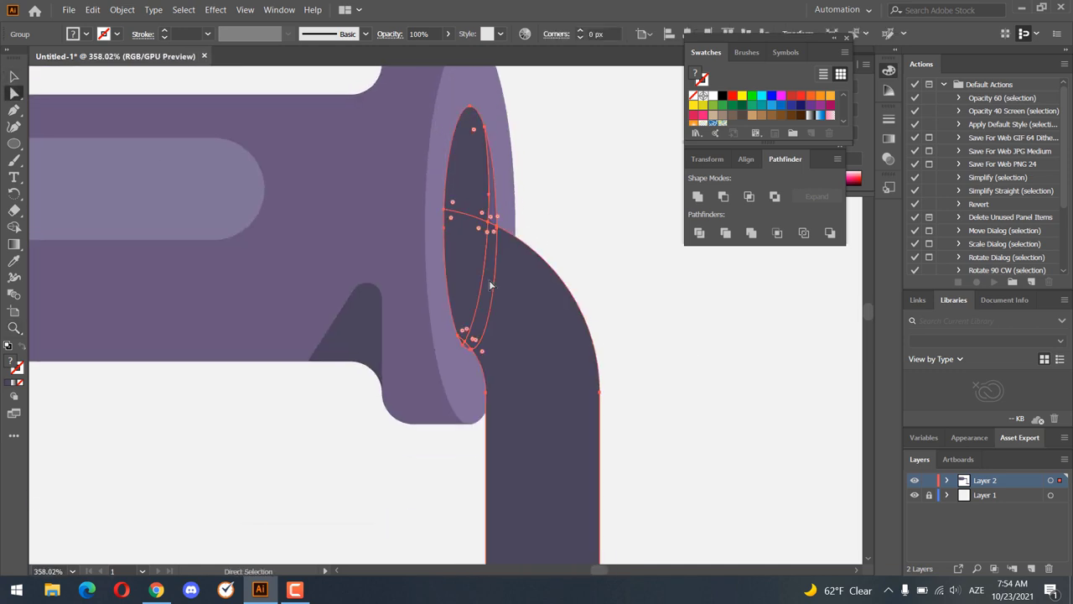
left_click(570, 285)
left_click(481, 270)
left_click(492, 270, "shift")
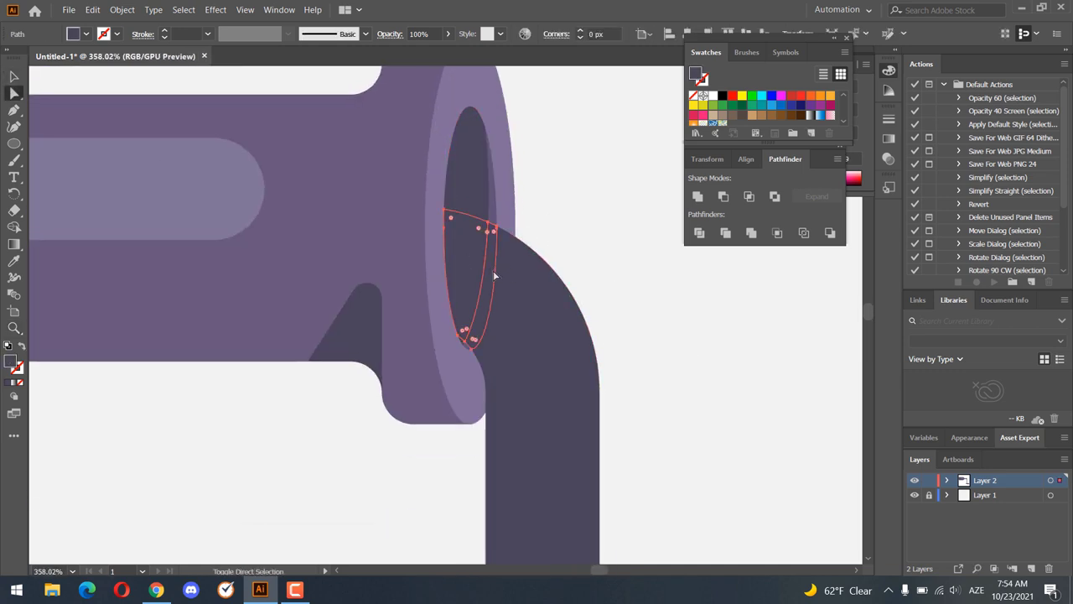
left_click(553, 359, "shift")
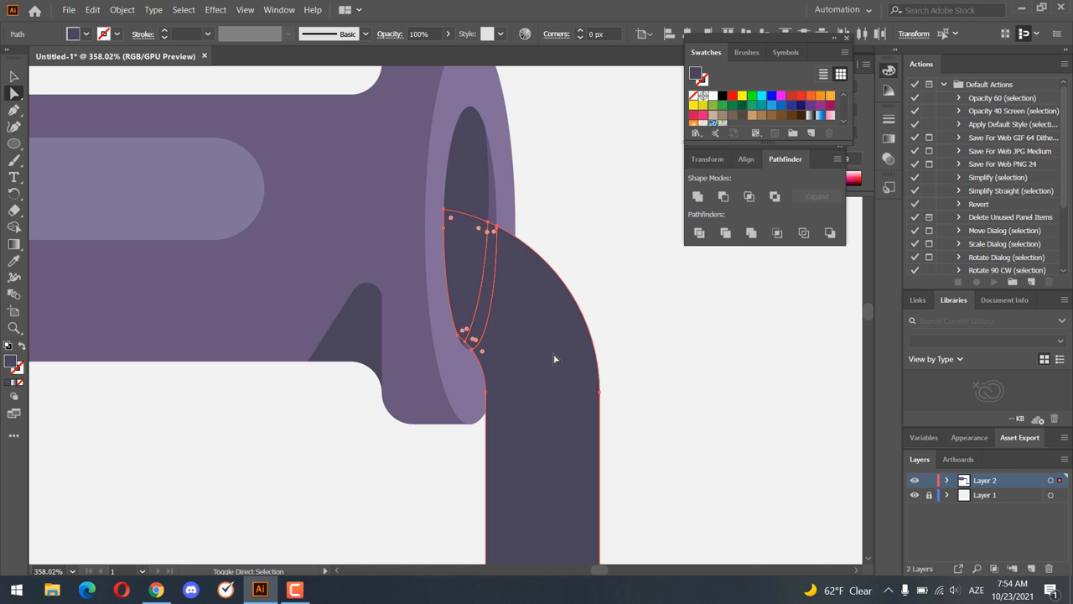
- Unite the sliver into the stream and fill it with a pink-red from the Color Picker
left_click(701, 197)
left_click(801, 96)
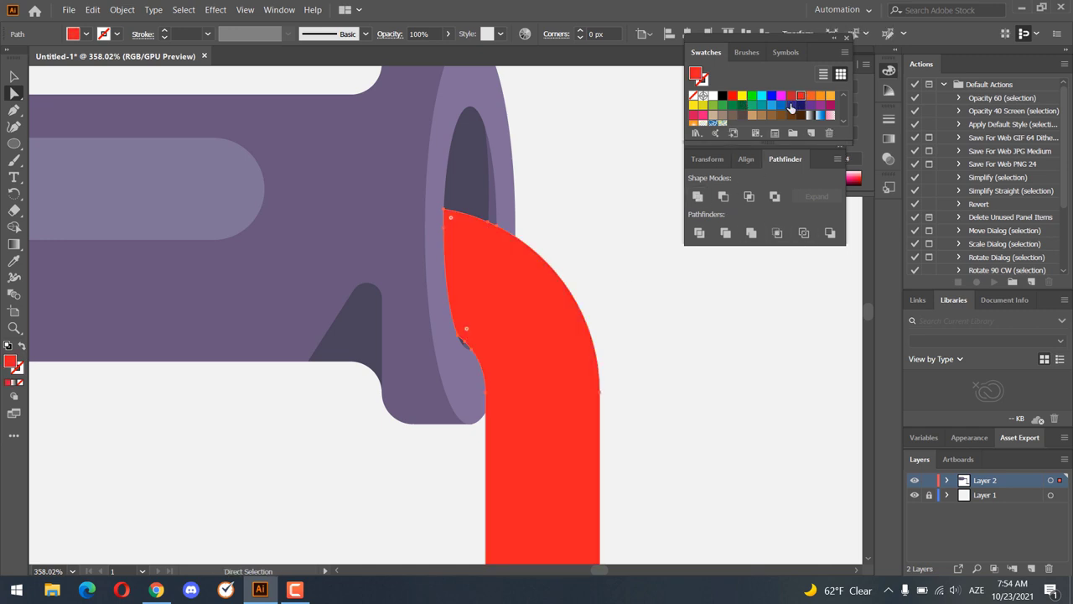
double_click(13, 361)
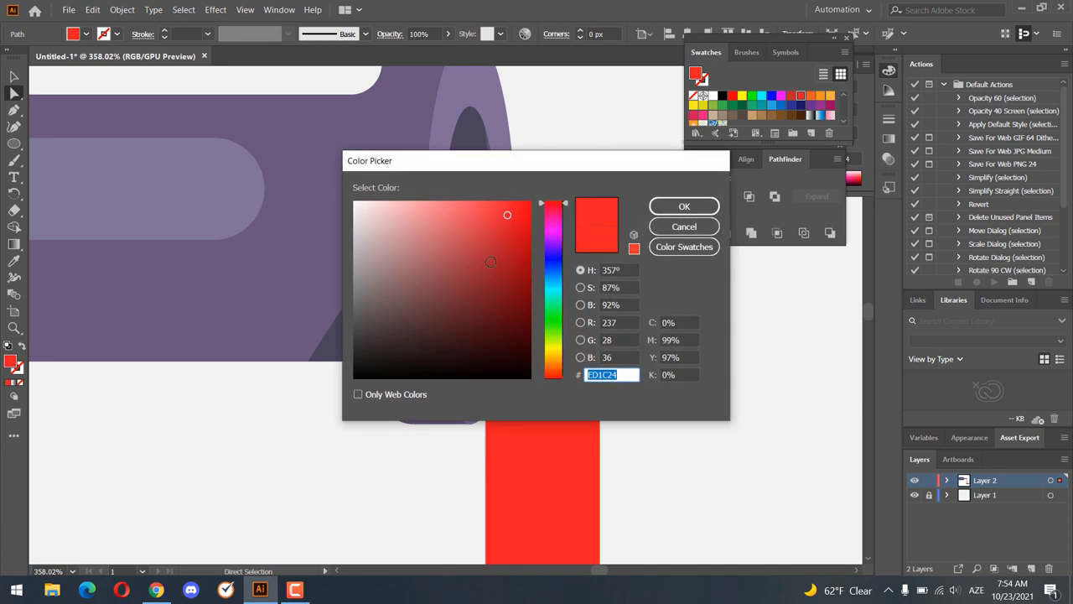
mouse_move(474, 270)
left_mouse_down()
mouse_move(486, 243)
mouse_move(502, 243)
left_mouse_up()
left_click(549, 211)
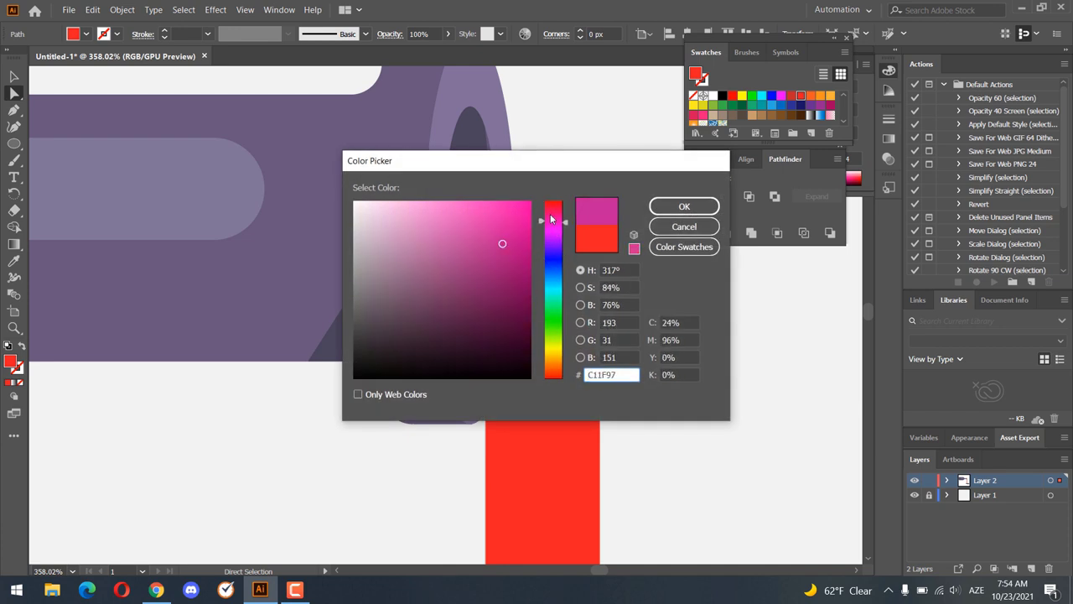
left_click(684, 206)
- Eyedropper the stream's pink-red fill onto the three puddle ellipses
key("z")
scroll(285, 283, "down", 5)
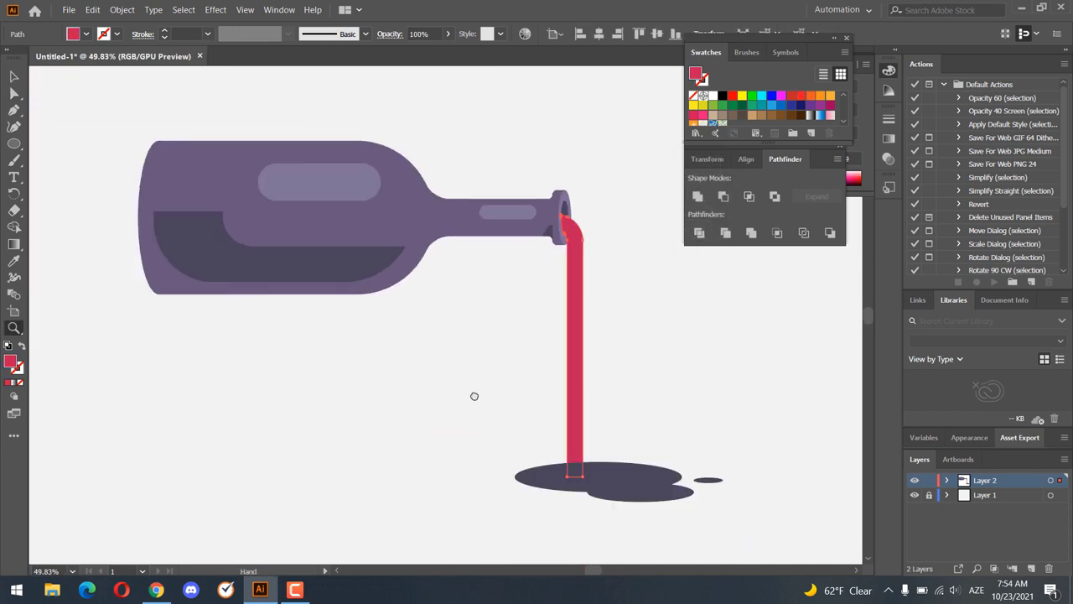
left_click(14, 76)
left_click_drag(711, 506, 584, 419)
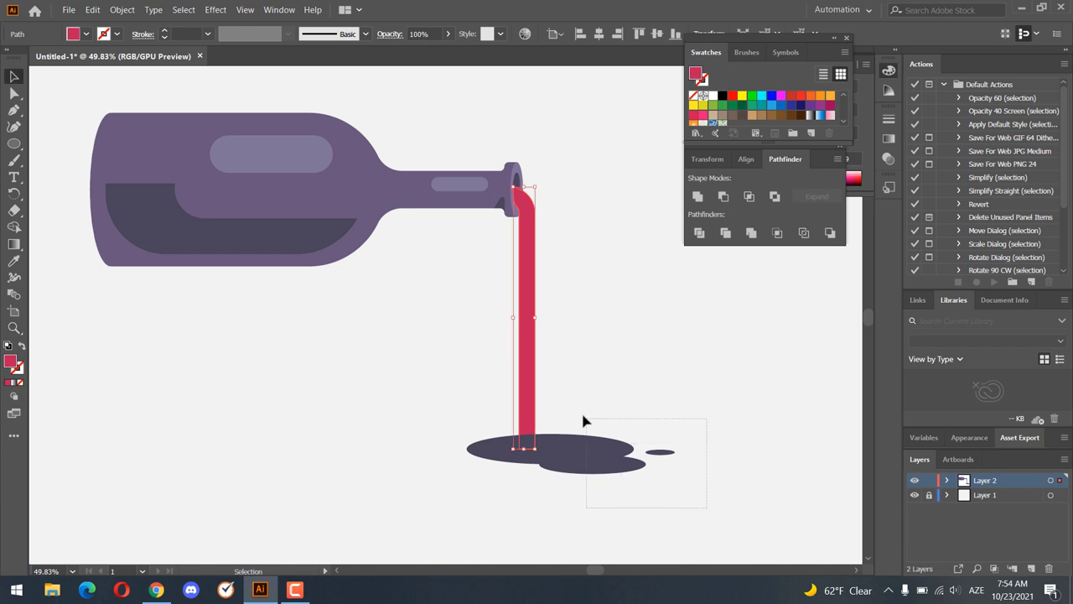
left_click(14, 261)
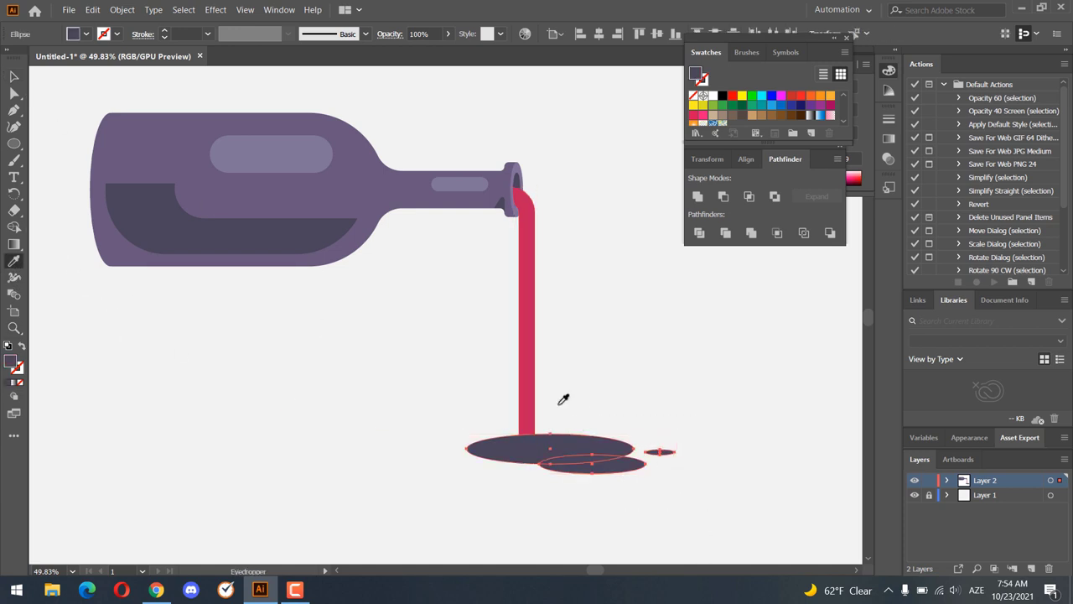
left_click(537, 359)
key("z")
scroll(568, 425, "down", 2)
scroll(568, 425, "up", 2)
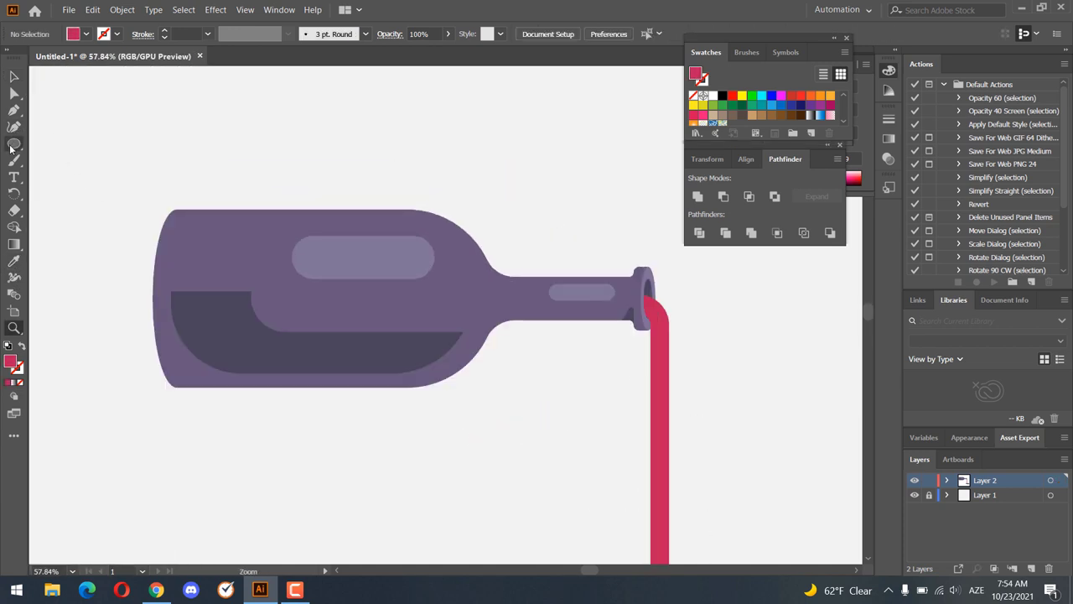
- Draw a label rectangle on the bottle body, Paste in Front a copy, and move it down
left_click_drag(11, 148, 58, 144)
left_click_drag(224, 220, 326, 296)
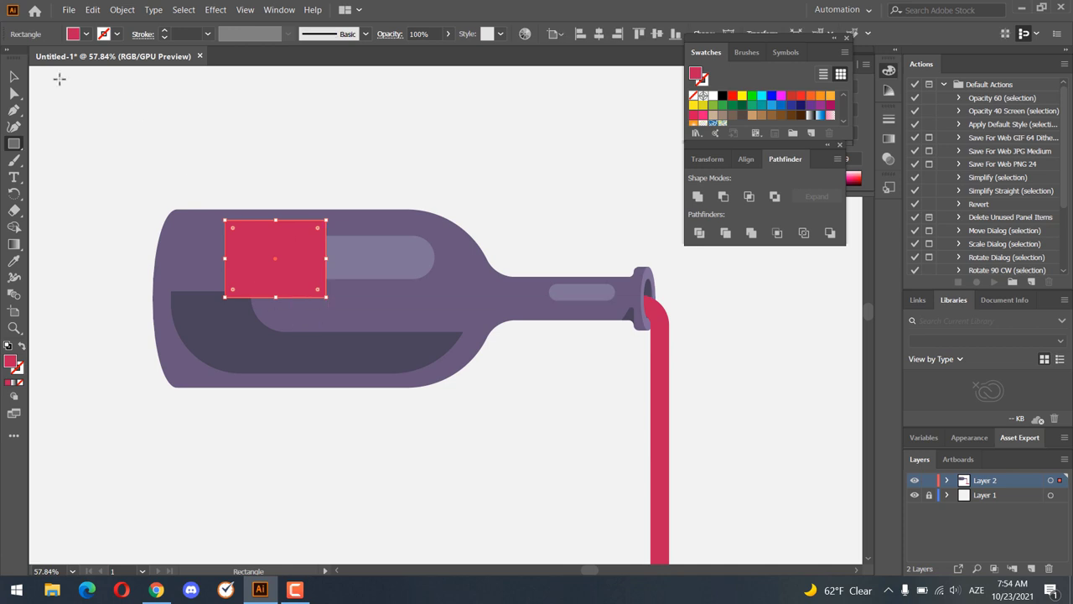
left_click(13, 76)
left_click(92, 13)
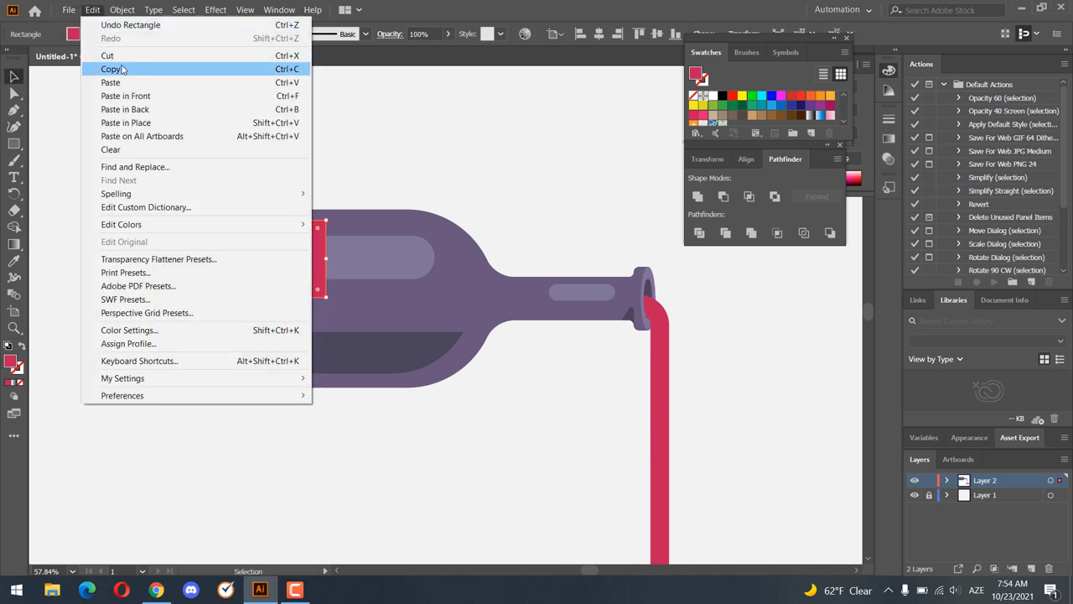
left_click(88, 69)
left_click(92, 10)
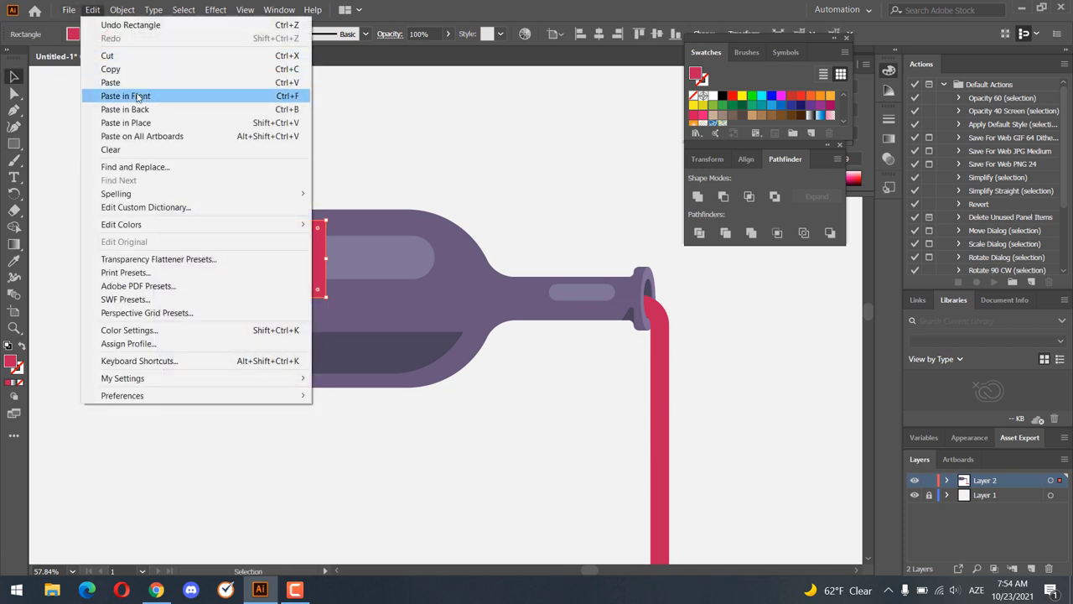
left_click(84, 91)
mouse_move(297, 256)
left_mouse_down()
mouse_move(305, 342)
mouse_move(303, 333)
left_mouse_up()
- Group the two rectangles, join their shared middle anchors, and round those corners into curves
right_click(308, 288)
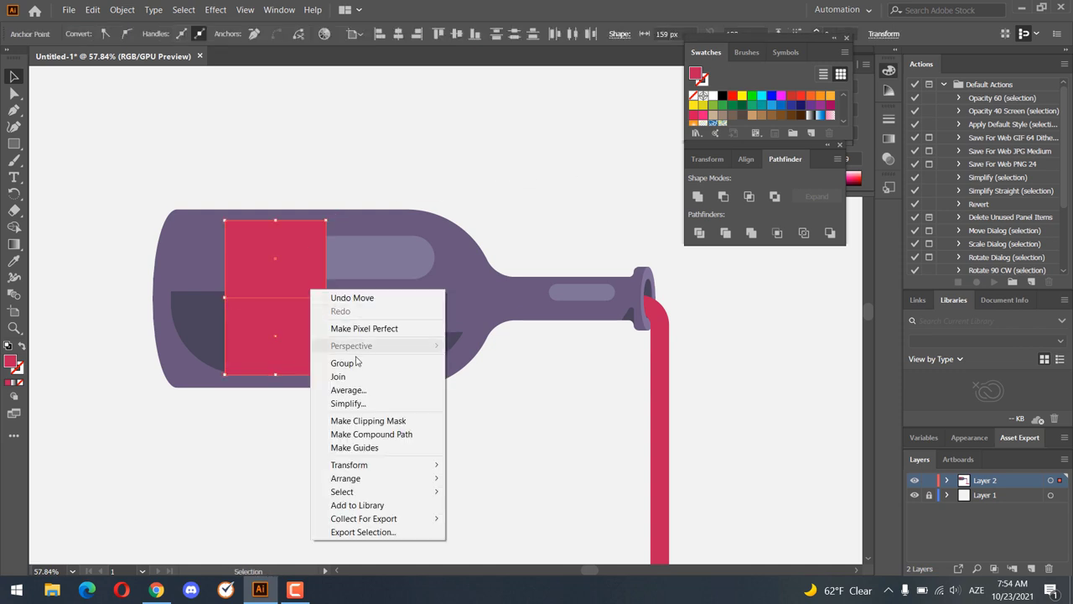
left_click(335, 364)
double_click(284, 278)
key("a")
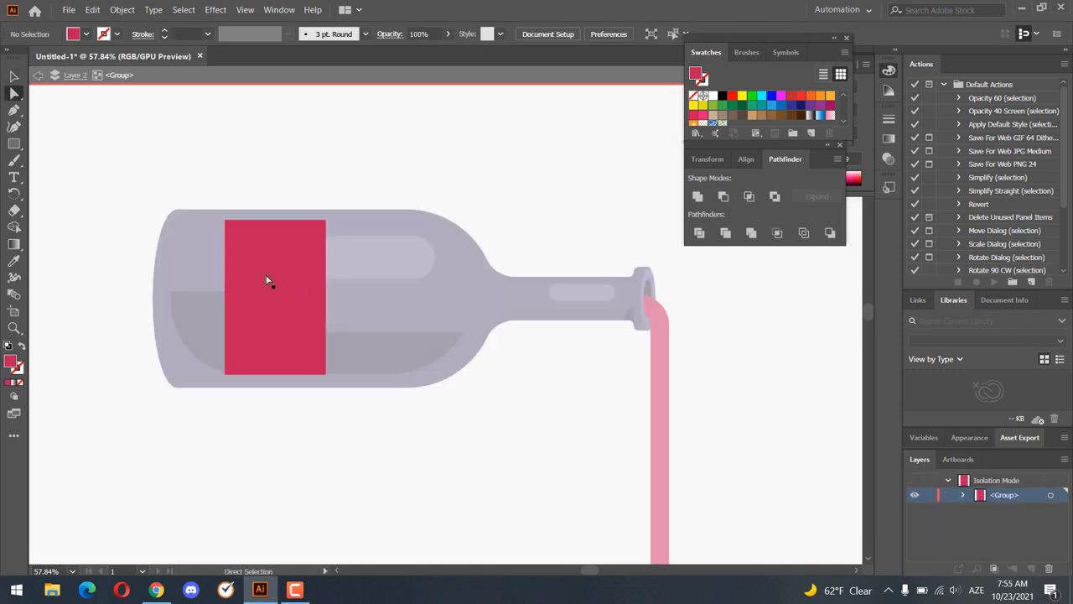
left_click_drag(192, 293, 209, 297)
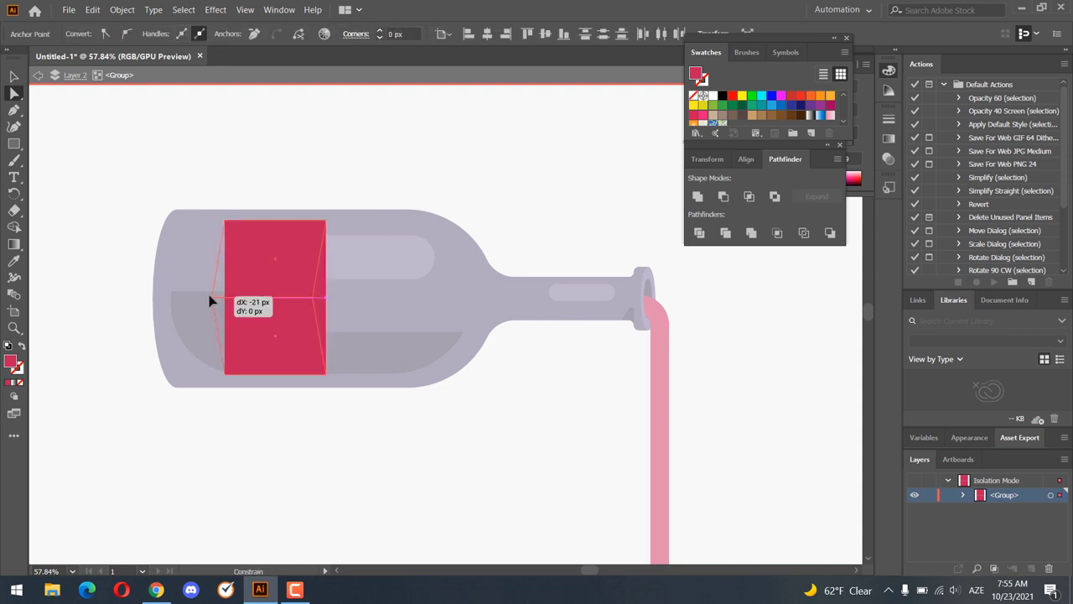
left_click(697, 196)
left_click(406, 310)
left_click_drag(202, 296, 215, 297)
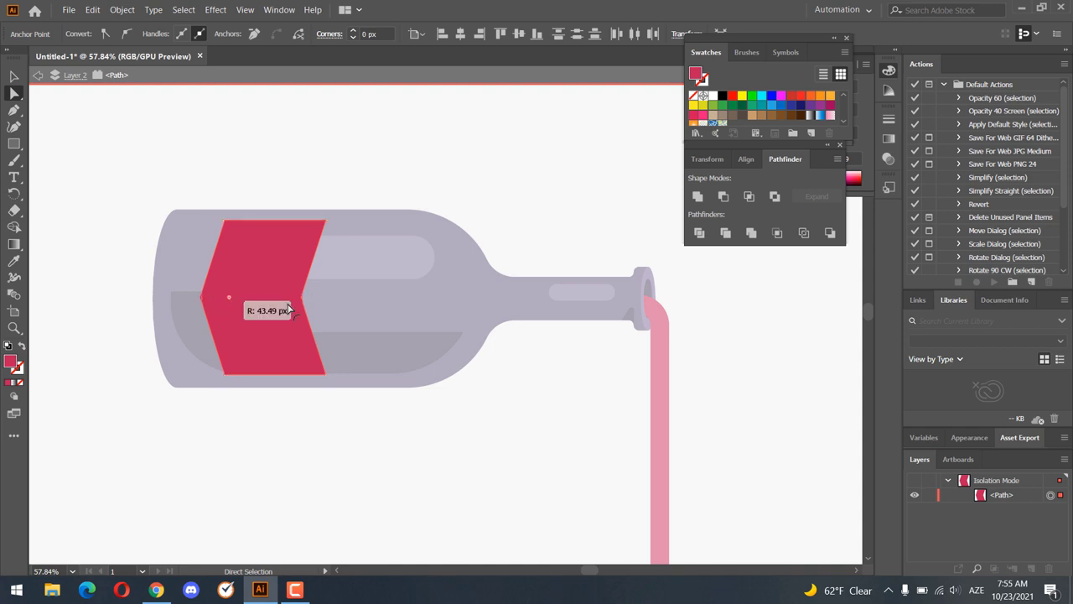
double_click(454, 425)
- Divide the red label with the overlapping highlight and shadow shapes using Pathfinder Divide
key("z")
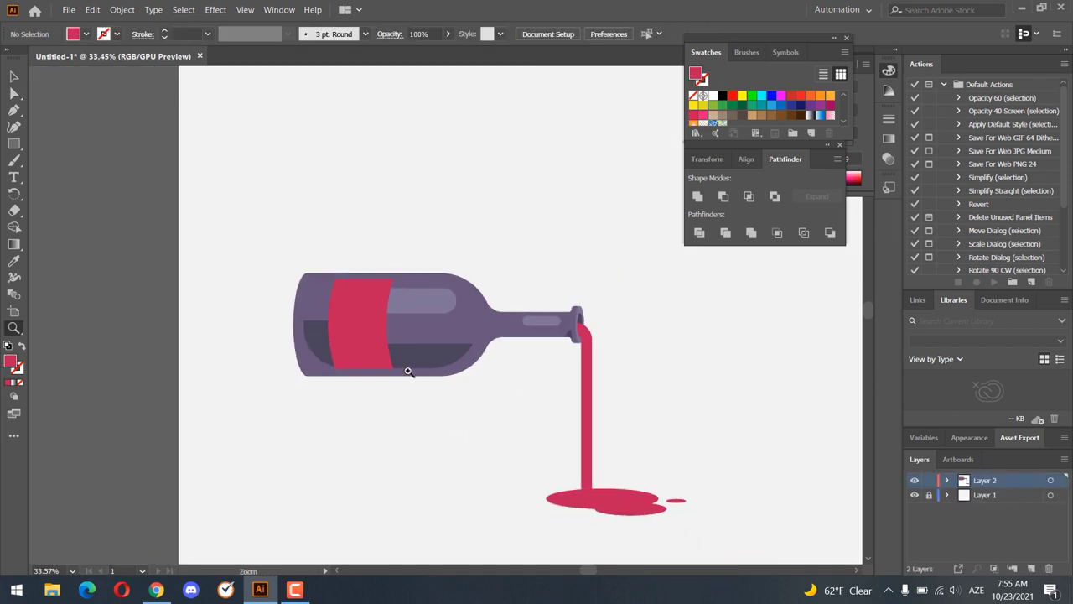
left_click_drag(407, 372, 156, 218)
left_click(13, 76)
left_click(253, 231)
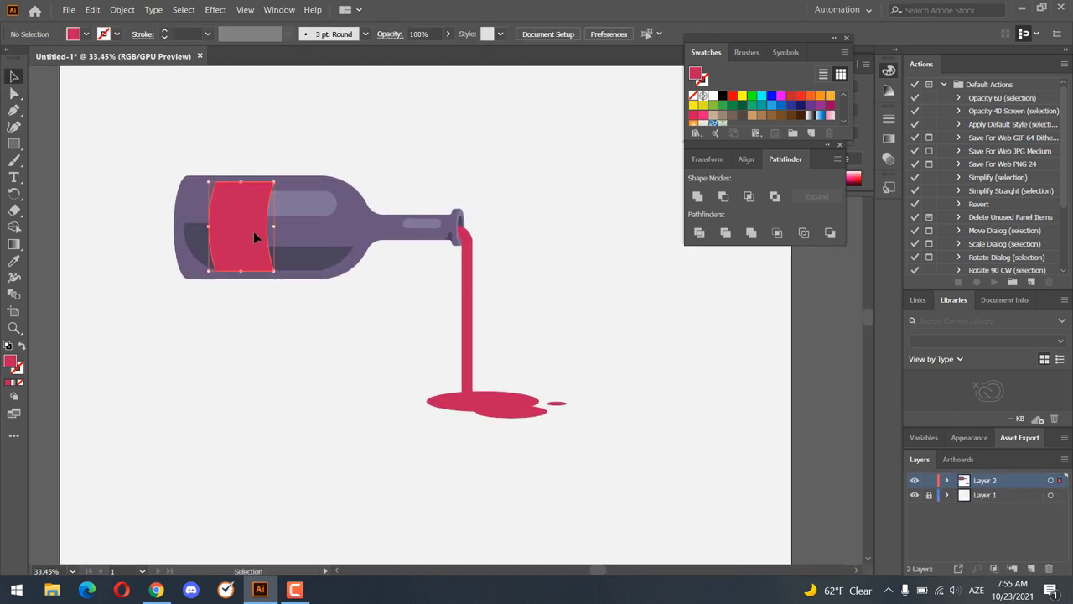
left_click(313, 261, "shift")
left_click(302, 203, "shift")
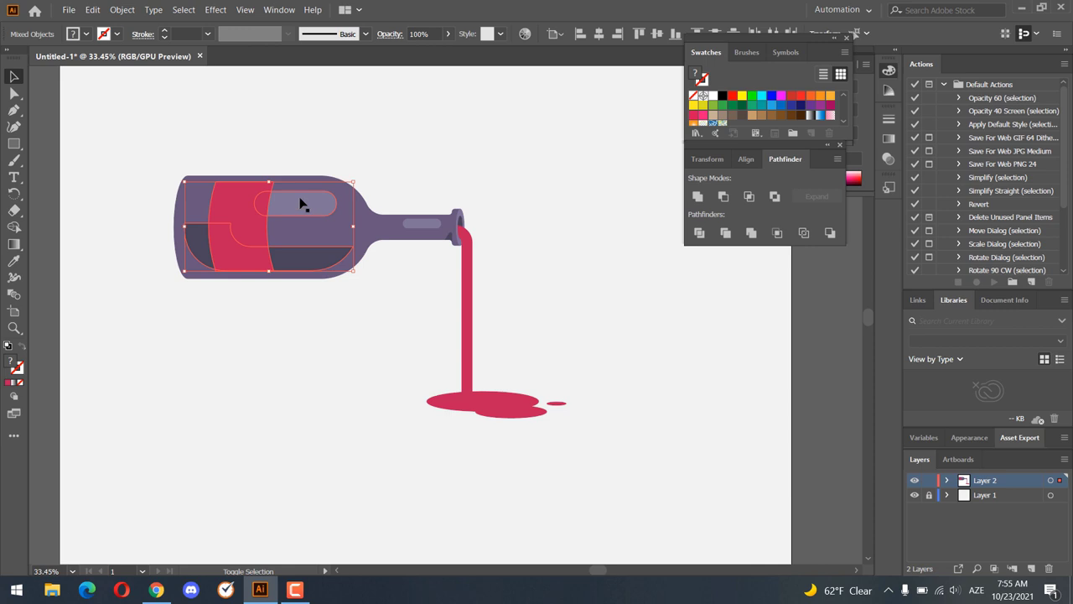
left_click(701, 233)
- Fill the label piece under the highlight with a lighter pink
left_click(308, 379)
scroll(251, 215, "up", 3, "alt")
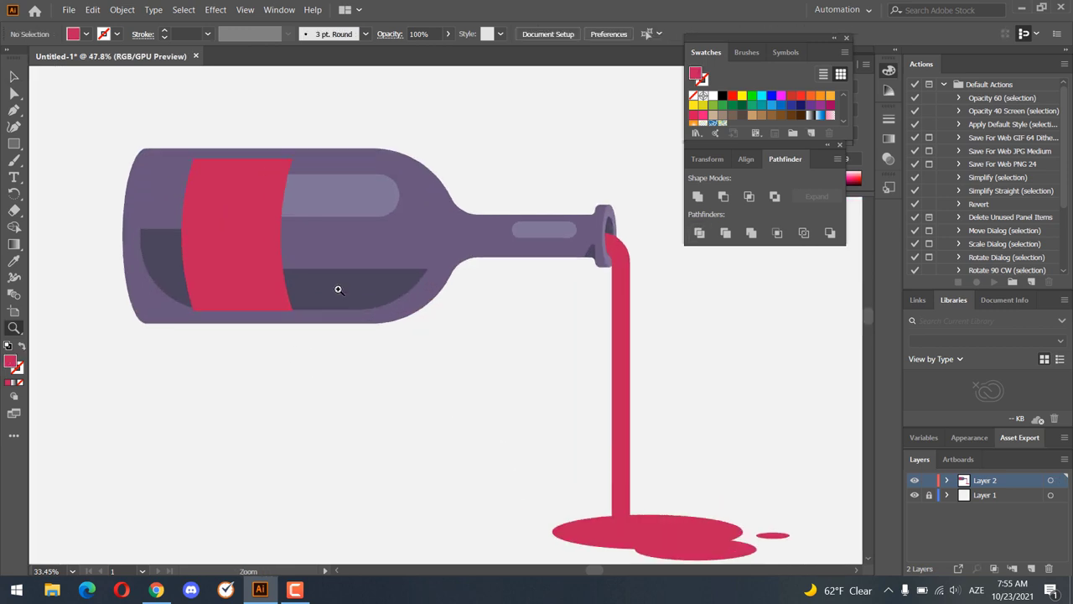
key("a")
left_click(264, 193)
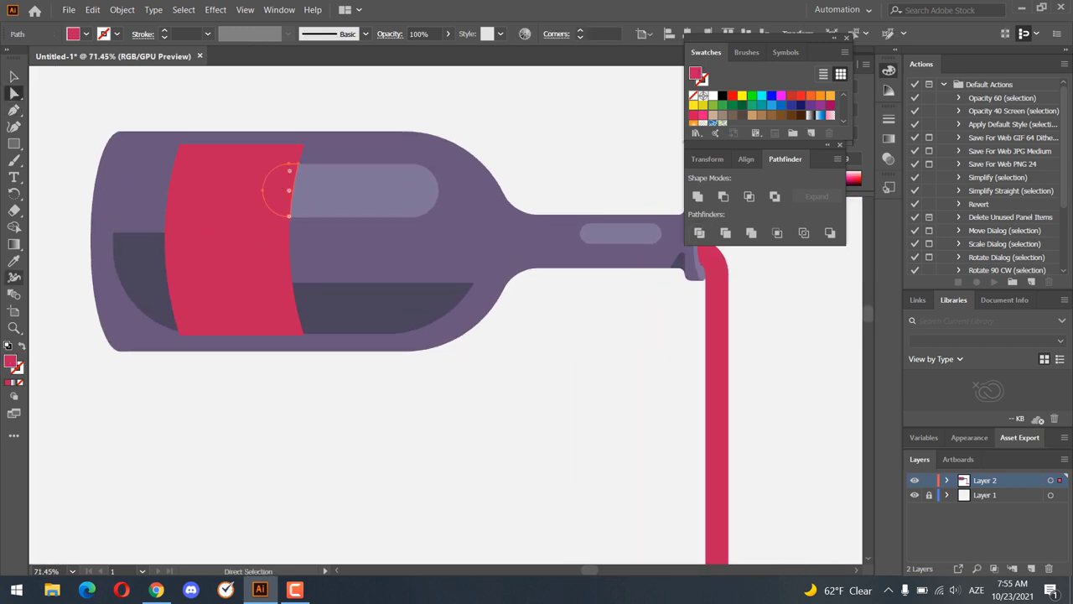
double_click(11, 361)
left_click(492, 225)
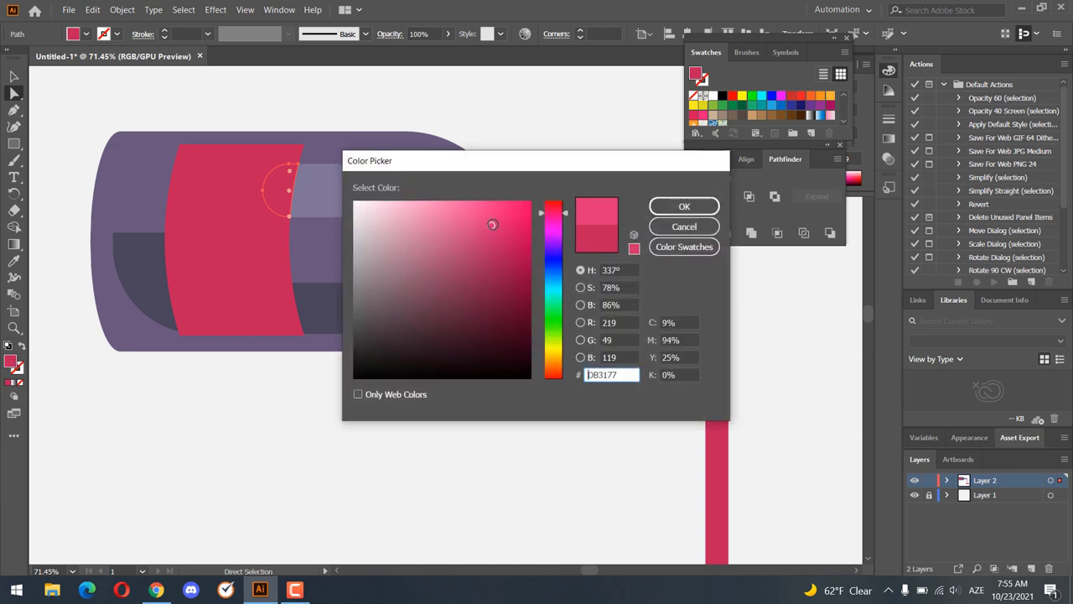
left_click(685, 207)
- Fill the label piece over the shadow with a darker red, then zoom in on the neck
left_click(267, 302)
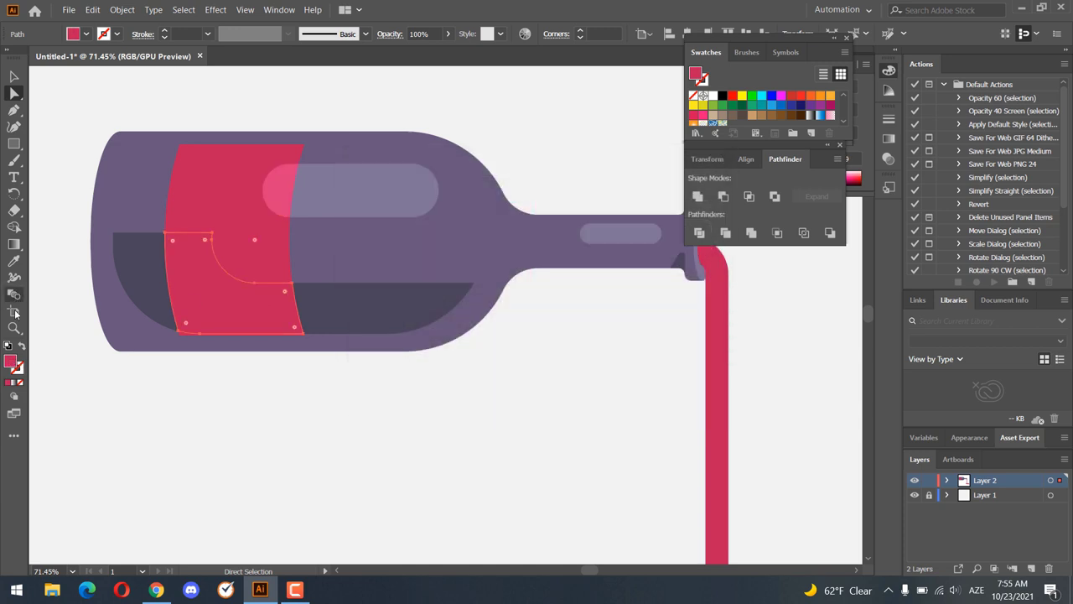
double_click(11, 365)
left_click(503, 268)
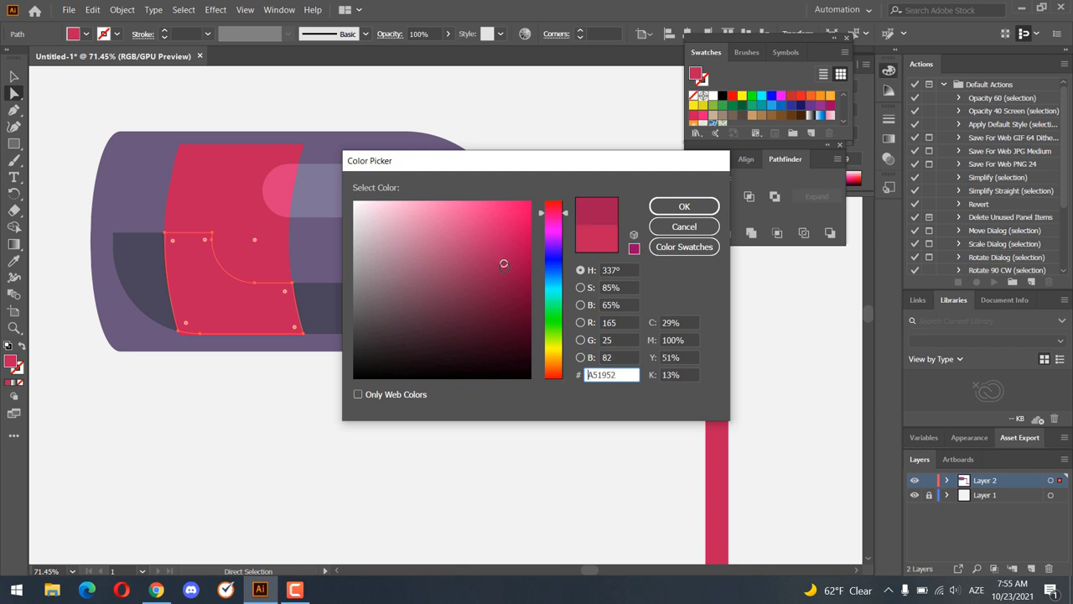
left_click(664, 212)
left_click(531, 369)
key("z")
left_click(510, 316)
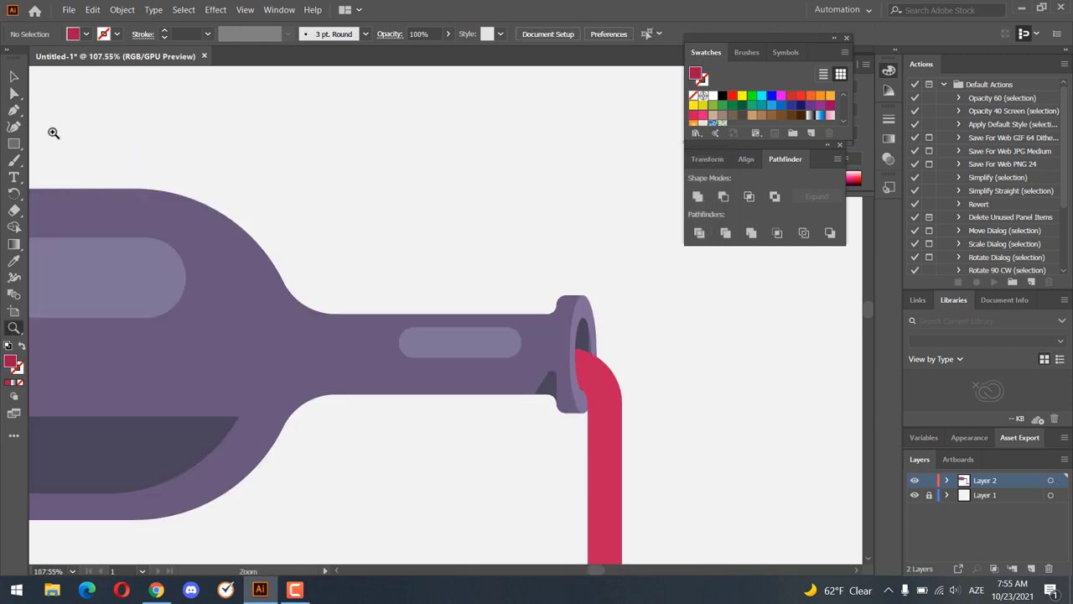
left_click(15, 144)
- Draw a band rectangle across the bottle neck and divide it against the bottle body
left_click_drag(537, 306, 327, 402)
key("ctrl+0")
left_click(15, 77)
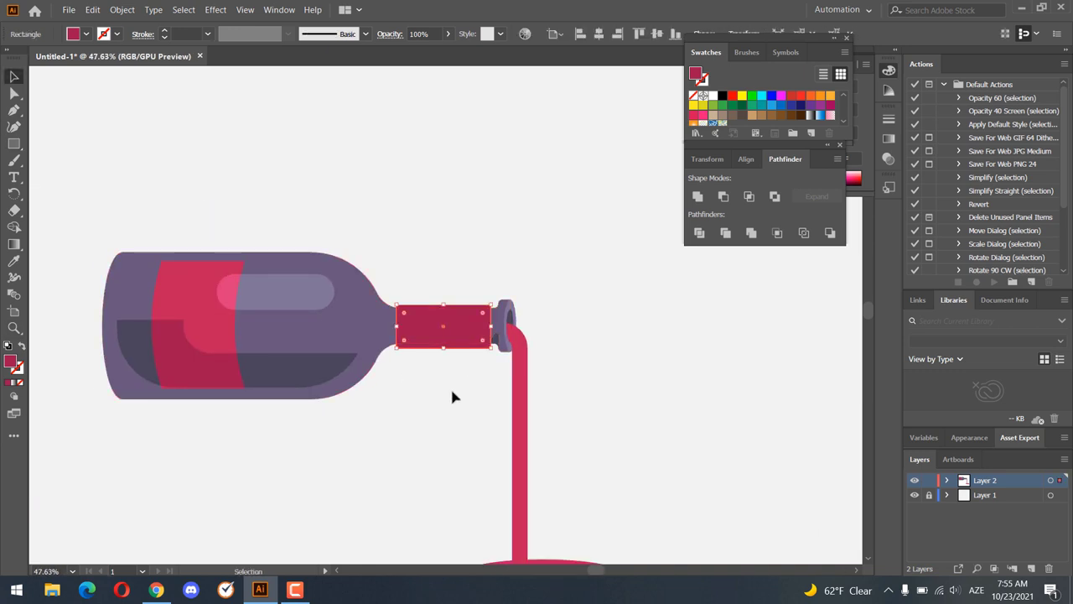
left_click_drag(408, 267, 423, 337)
right_click(423, 324)
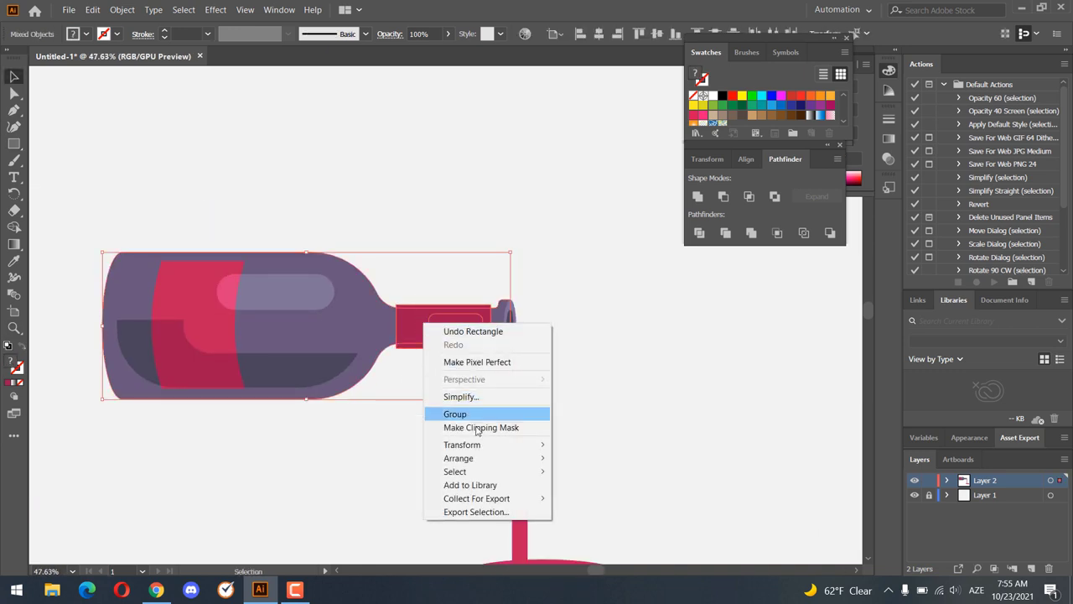
left_click(616, 499)
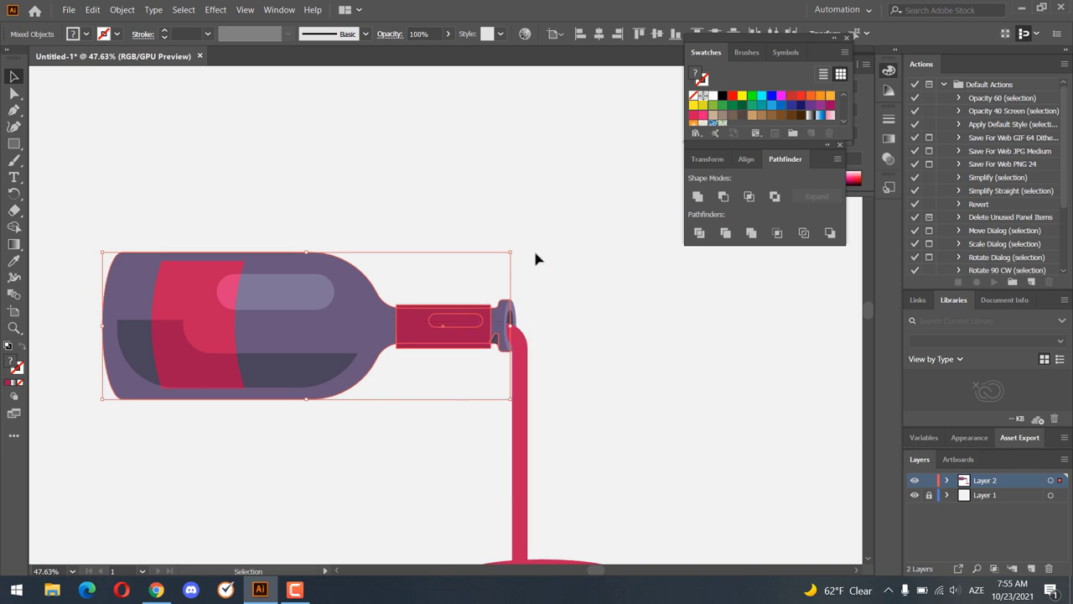
left_click(700, 234)
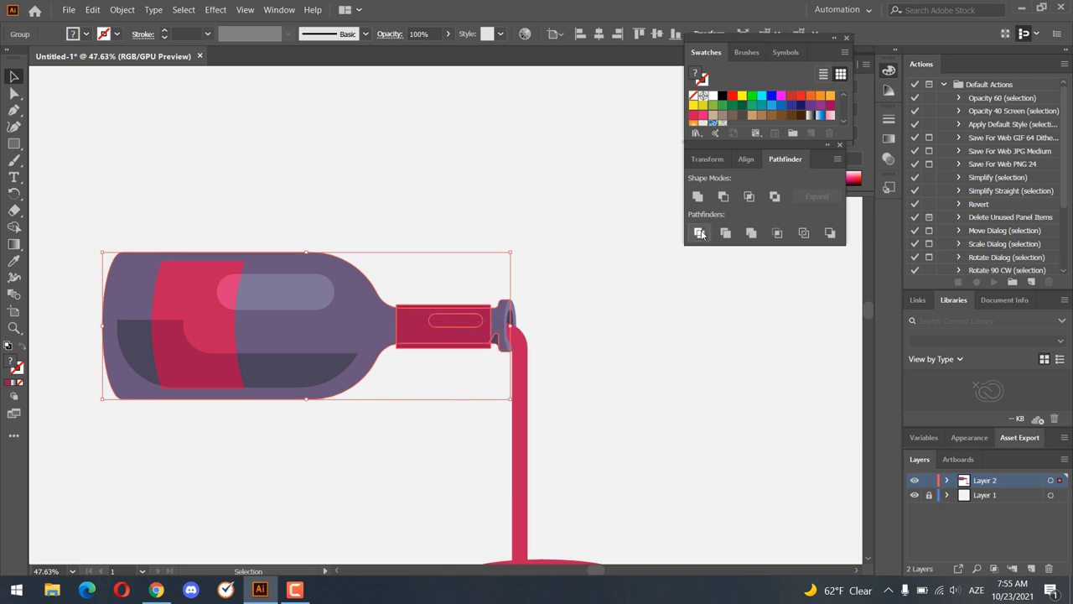
- Delete the leftover thin strip along the neck band's bottom edge
double_click(445, 325)
left_click(445, 324)
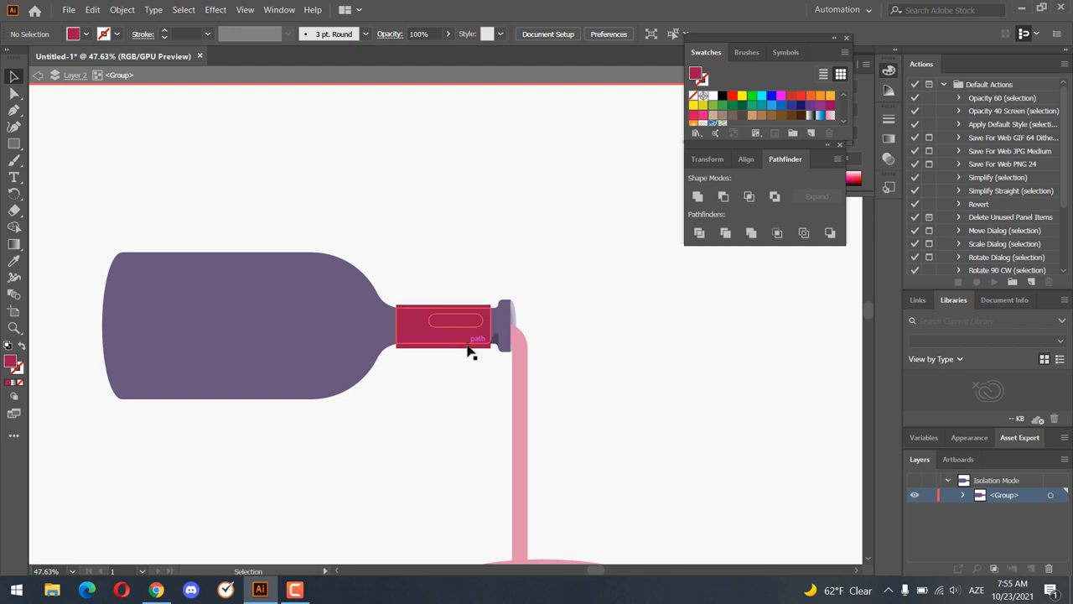
left_click(473, 354)
left_click(476, 348)
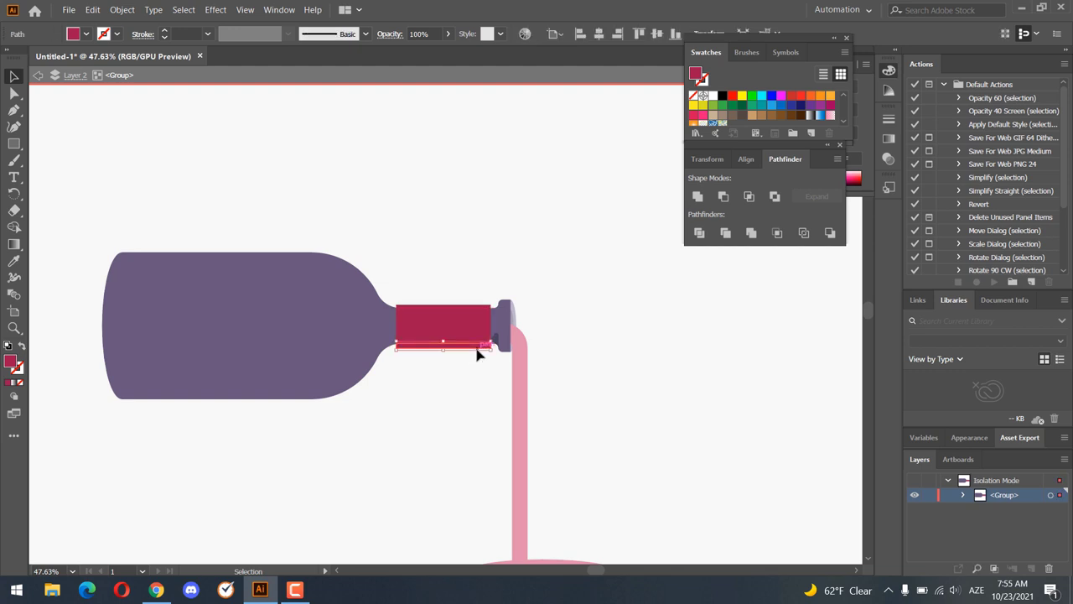
key("Delete")
left_click(451, 310)
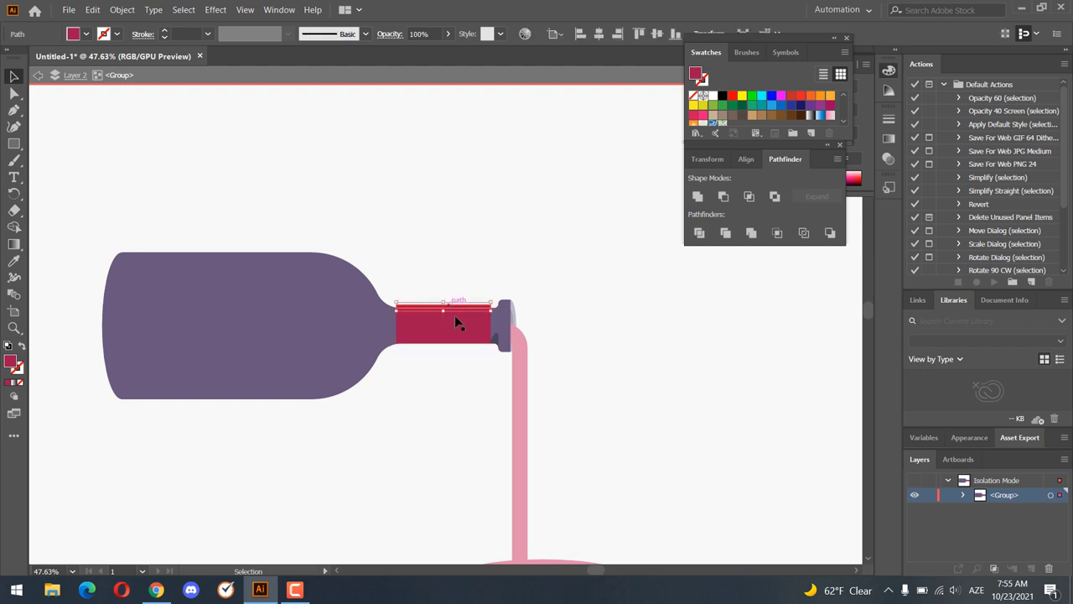
double_click(474, 398)
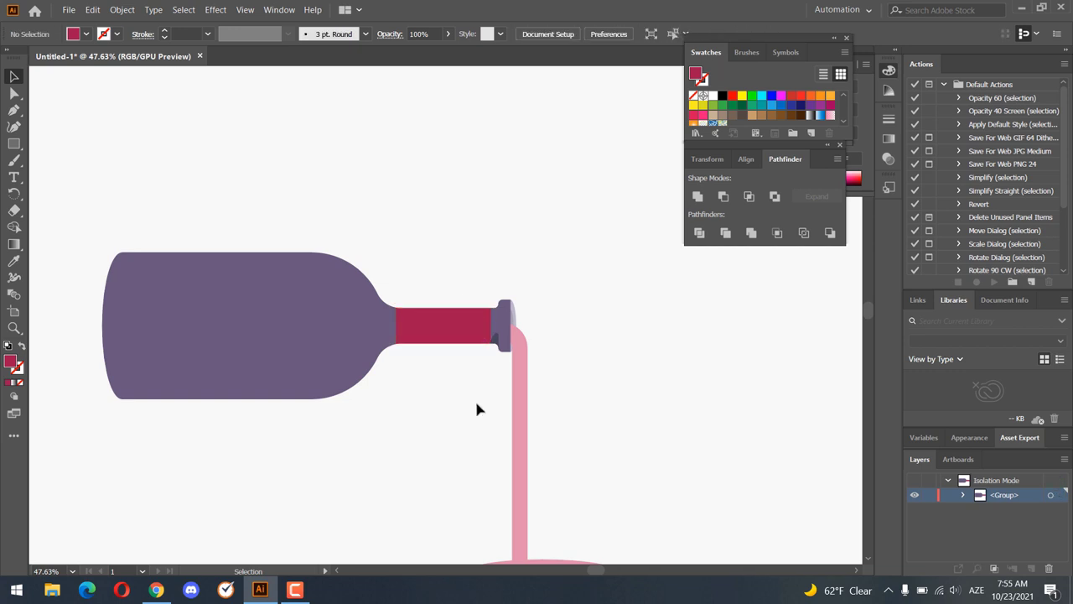
- Eyedropper the label's pink onto the neck band
left_click(14, 93)
left_click(413, 336)
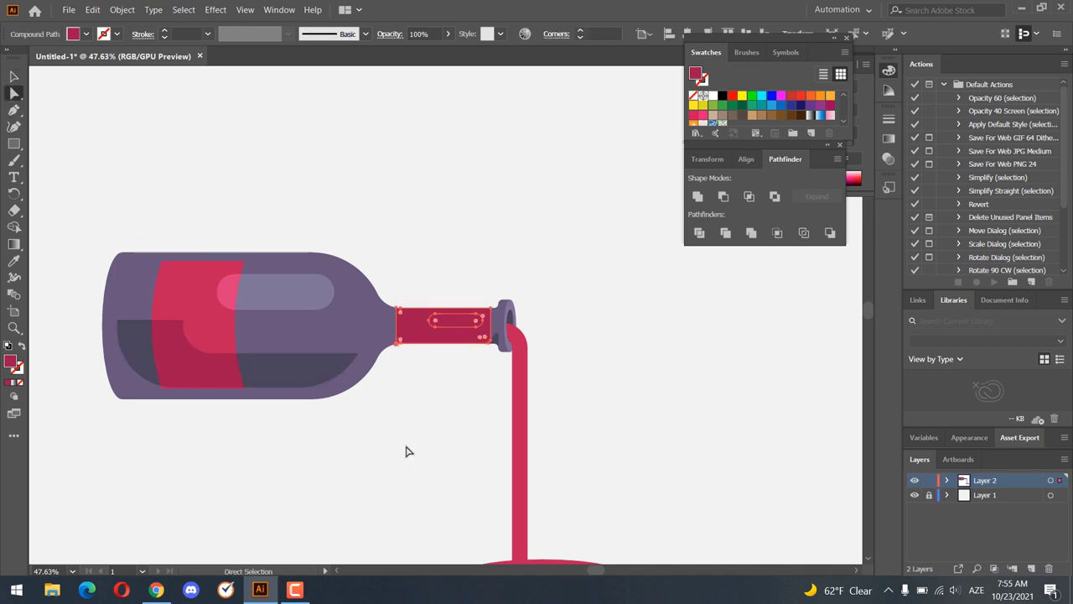
left_click(101, 277, "shift")
key("i")
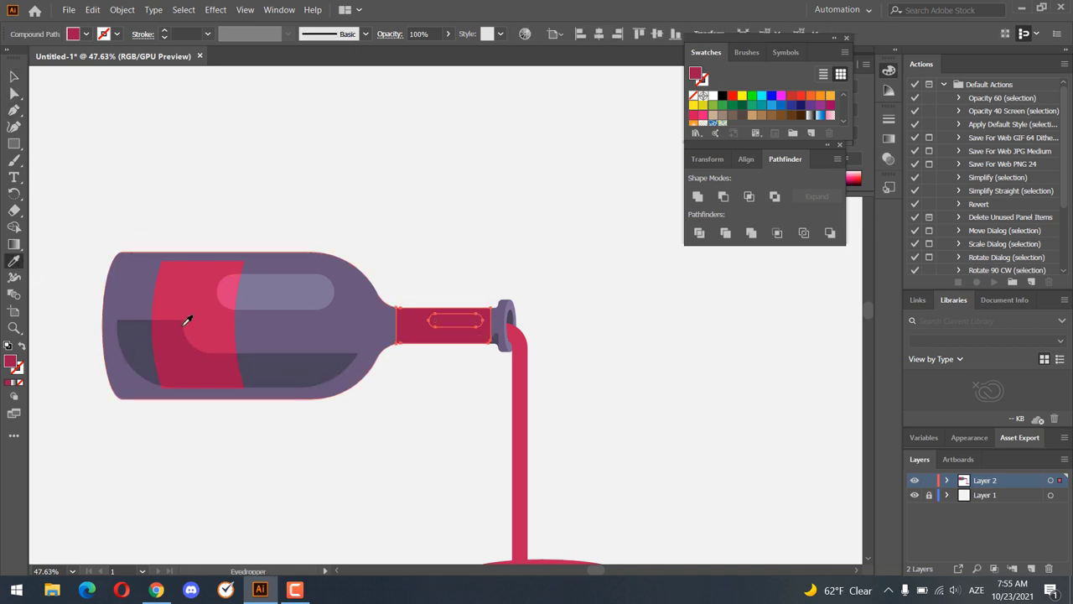
left_click(187, 321)
left_click(15, 112)
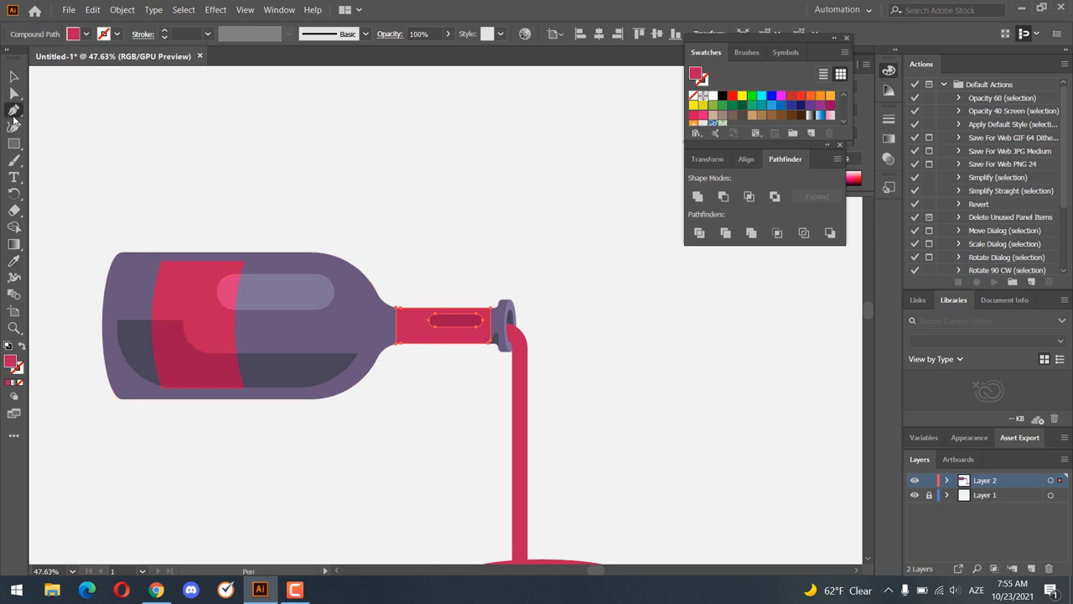
left_click(14, 93)
key("ctrl+shift+a")
- Give the neck highlight oval the label's light pink and frame the whole bottle
left_click(450, 322)
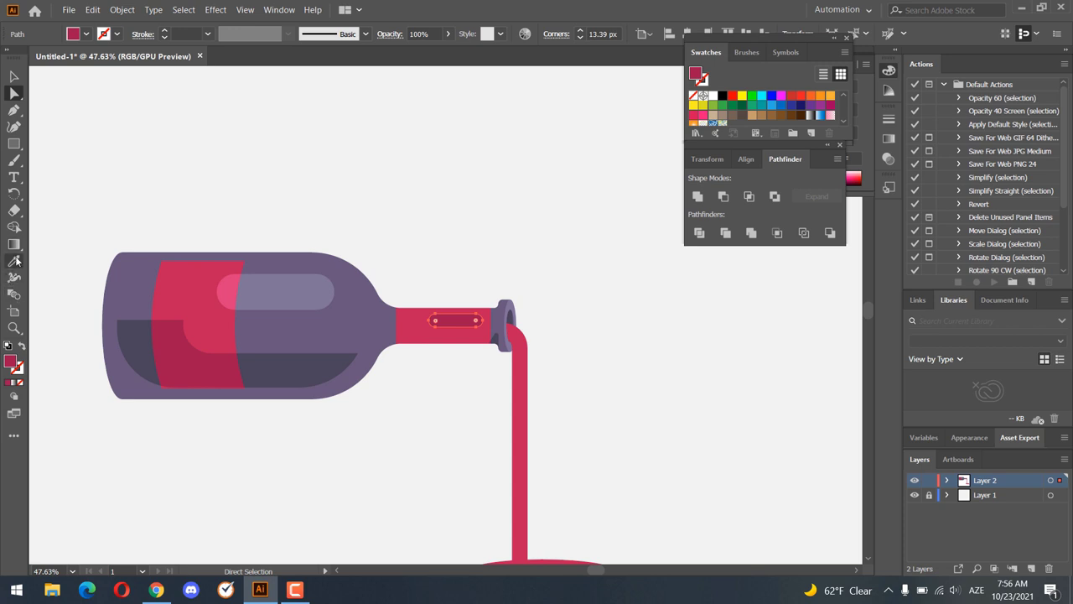
left_click(15, 261)
left_click(232, 283)
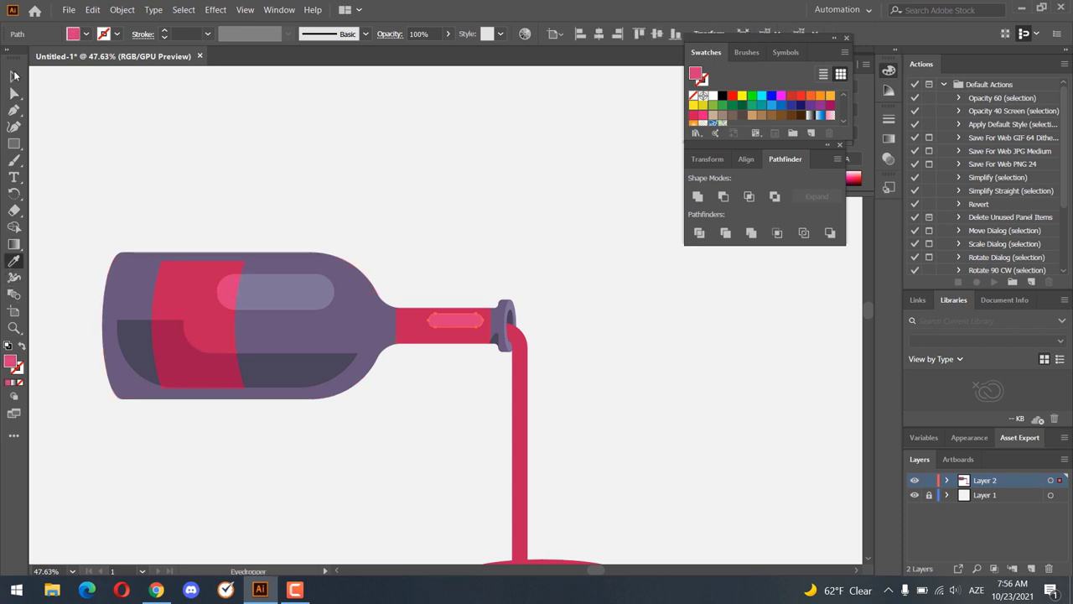
key("v")
left_click(624, 242)
key("z")
key("ctrl+0")
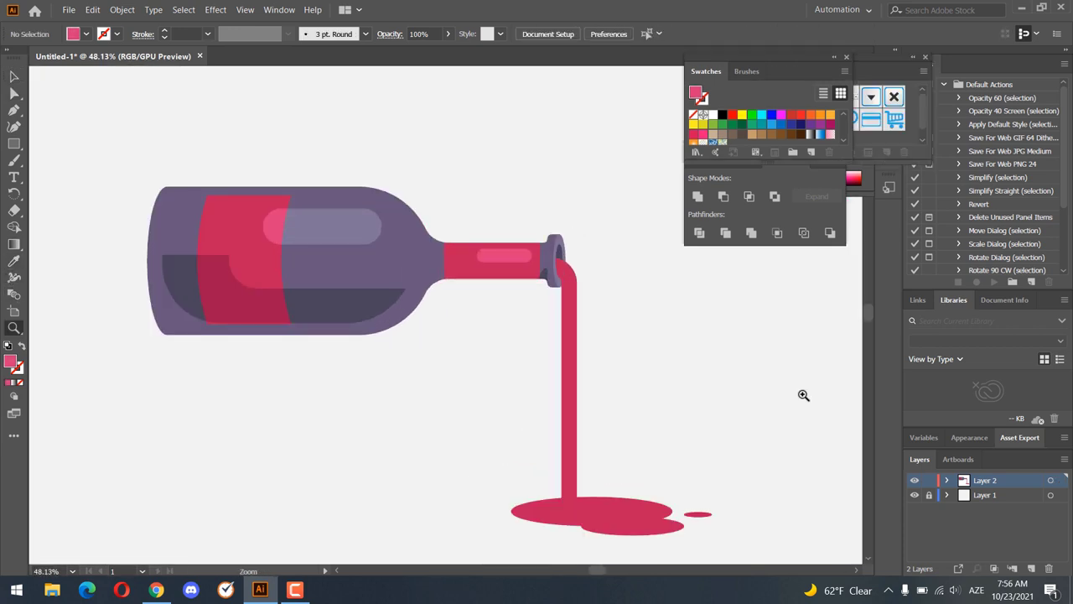